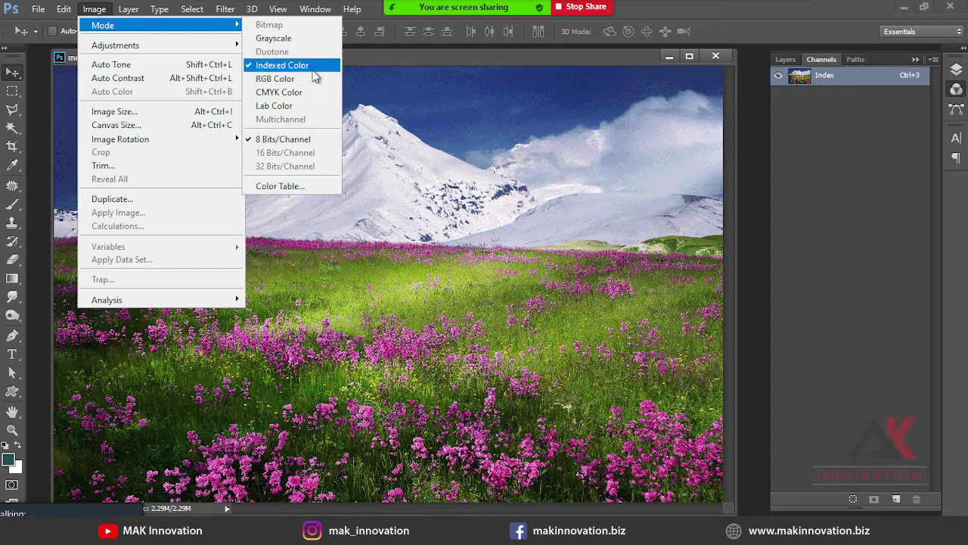
Examine the mountain, sky and clouds of the indexed-color image up close.
{"action": "left_click", "coordinate": [442, 151]}
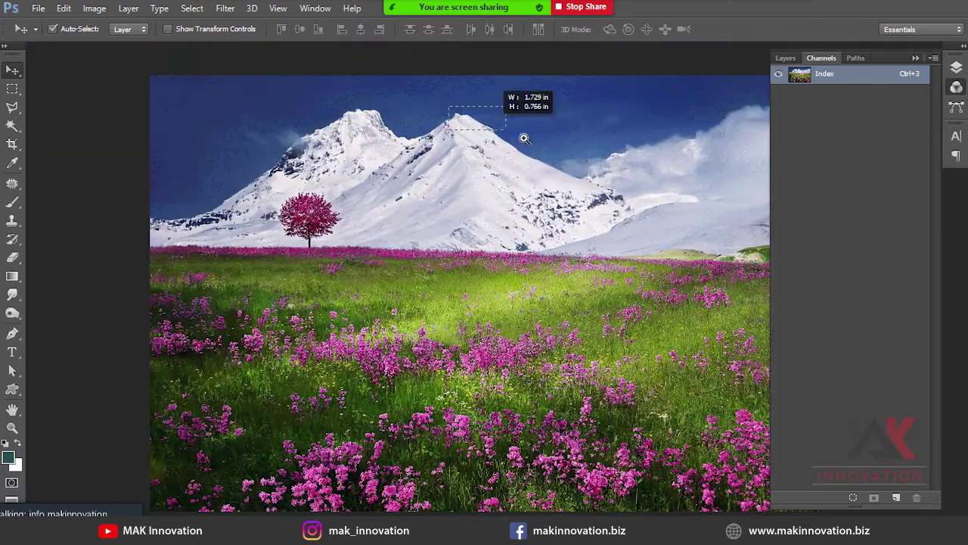
{"action": "scroll", "coordinate": [522, 136], "scroll_direction": "up", "scroll_amount": 5}
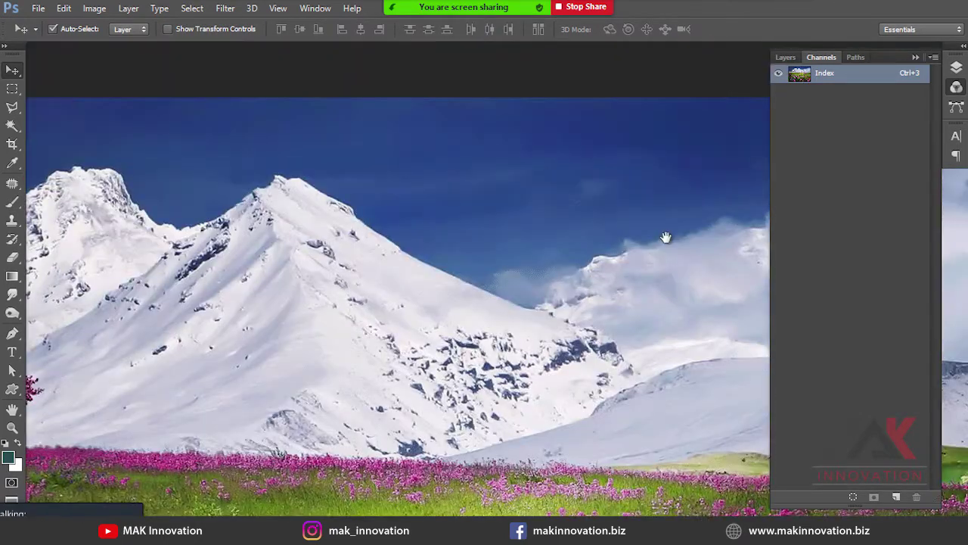
{"action": "left_click_drag", "start_coordinate": [575, 266], "coordinate": [513, 186]}
{"action": "left_click_drag", "start_coordinate": [530, 338], "coordinate": [509, 91]}
{"action": "left_click_drag", "start_coordinate": [523, 261], "coordinate": [517, 322]}
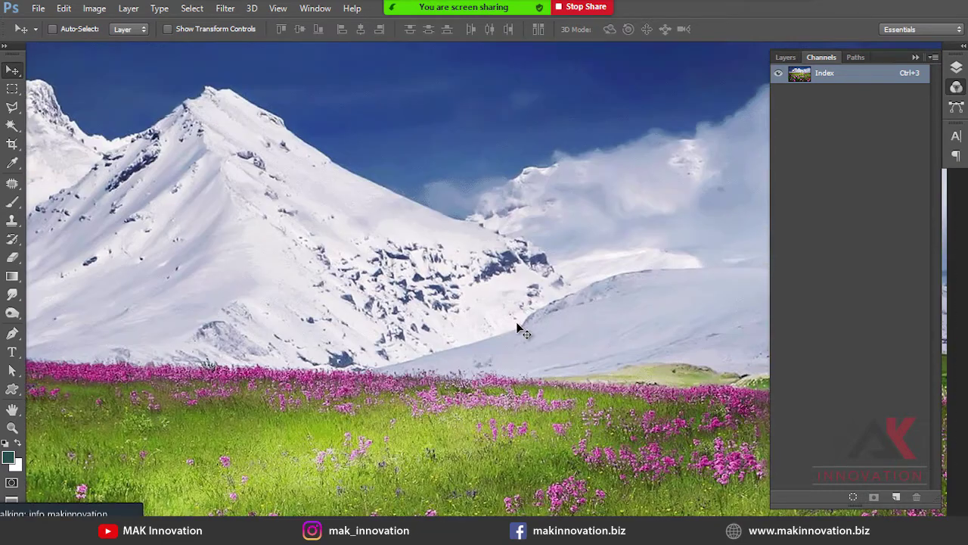
{"action": "left_click_drag", "start_coordinate": [594, 197], "coordinate": [556, 236]}
{"action": "key", "text": "ctrl"}
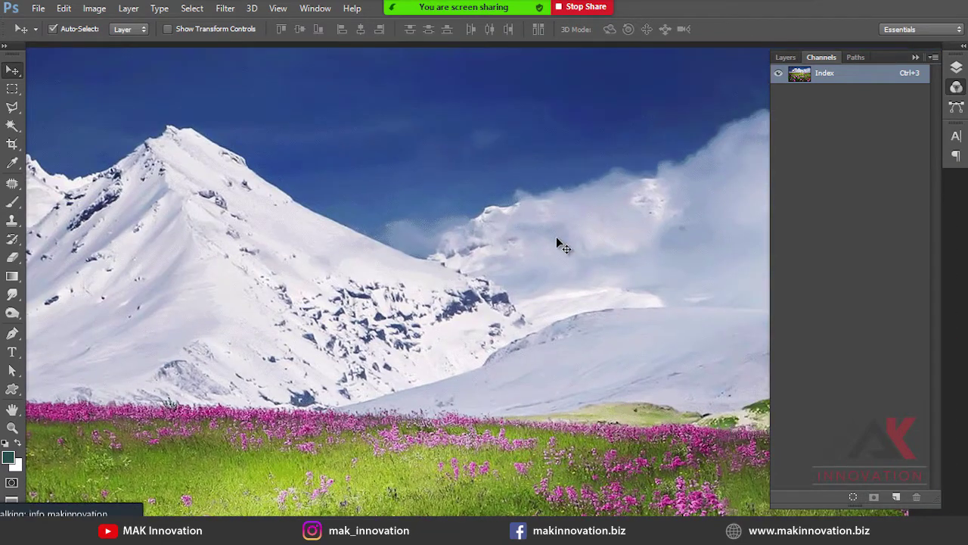
{"action": "left_click_drag", "start_coordinate": [527, 134], "coordinate": [457, 221]}
Undo and redo the Indexed Color conversion to compare it with the RGB version, and fit the whole image on screen.
{"action": "key", "text": "ctrl+z"}
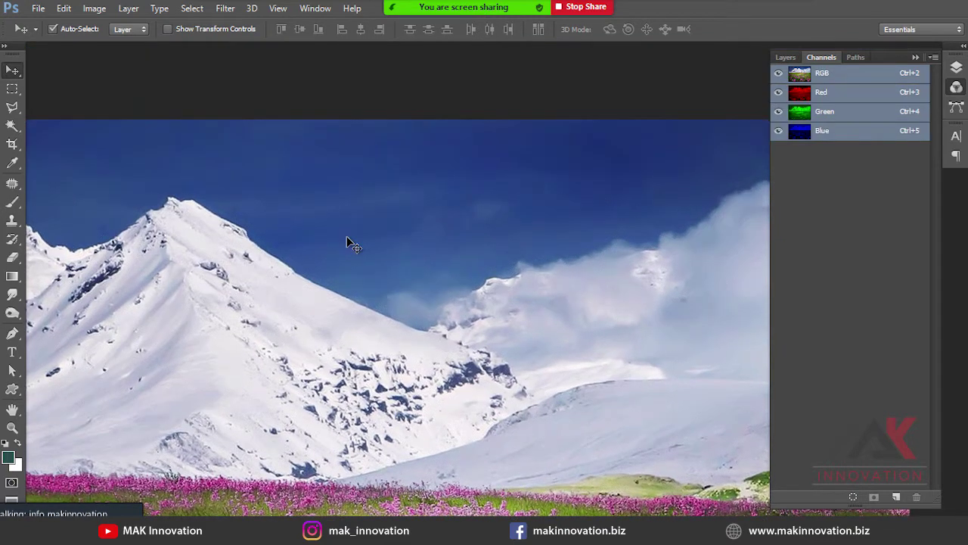
{"action": "key", "text": "ctrl+z"}
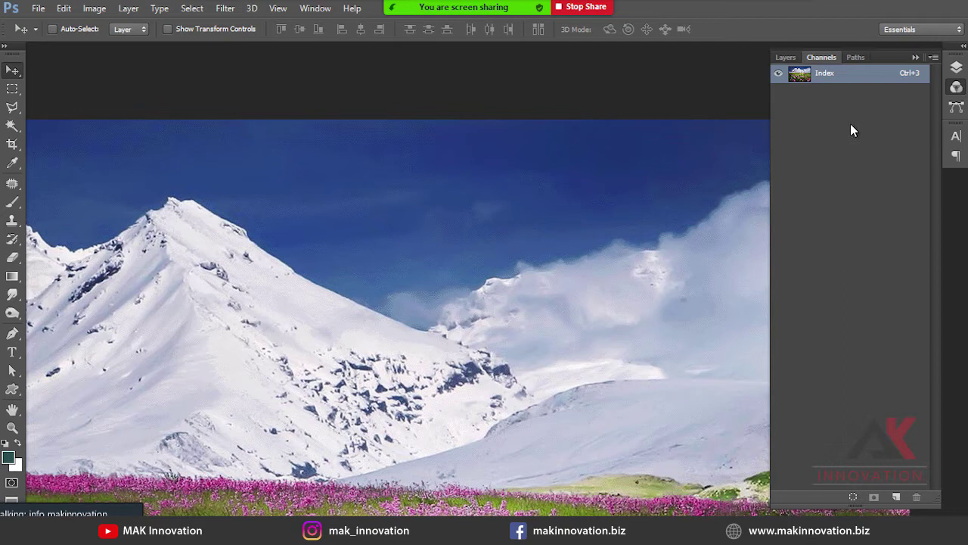
{"action": "key", "text": "ctrl+0"}
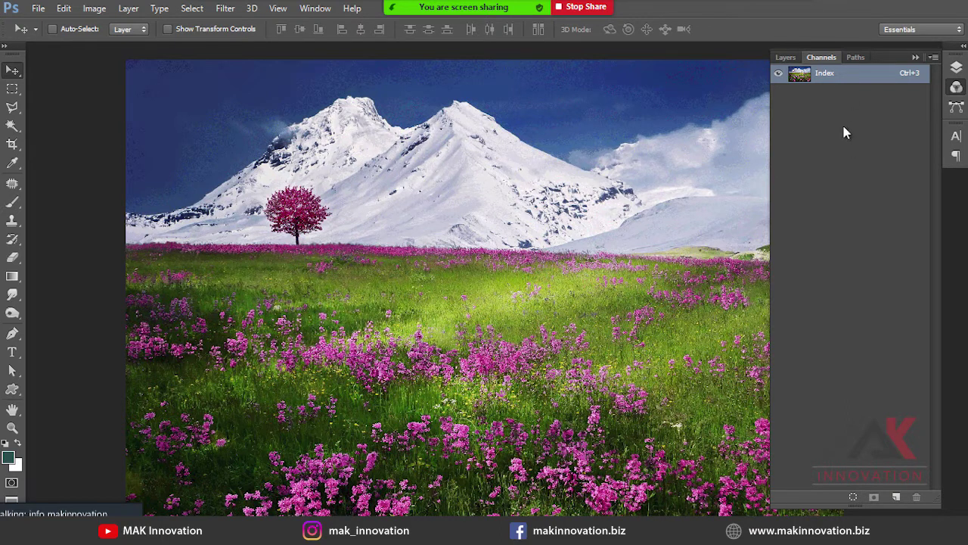
Undo the Indexed Color conversion and convert the image to CMYK Color, accepting the default profile.
{"action": "key", "text": "ctrl+z"}
{"action": "left_click", "coordinate": [95, 9]}
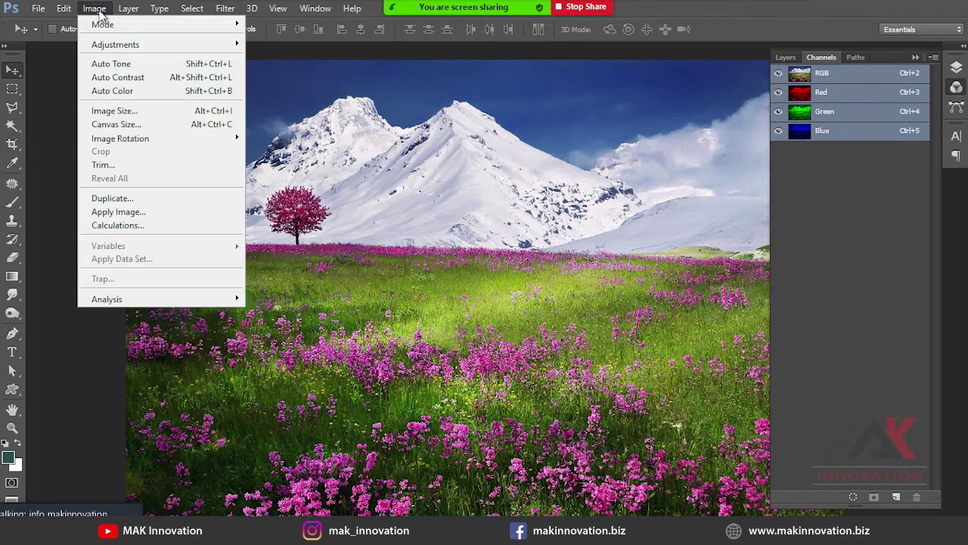
{"action": "mouse_move", "coordinate": [102, 26]}
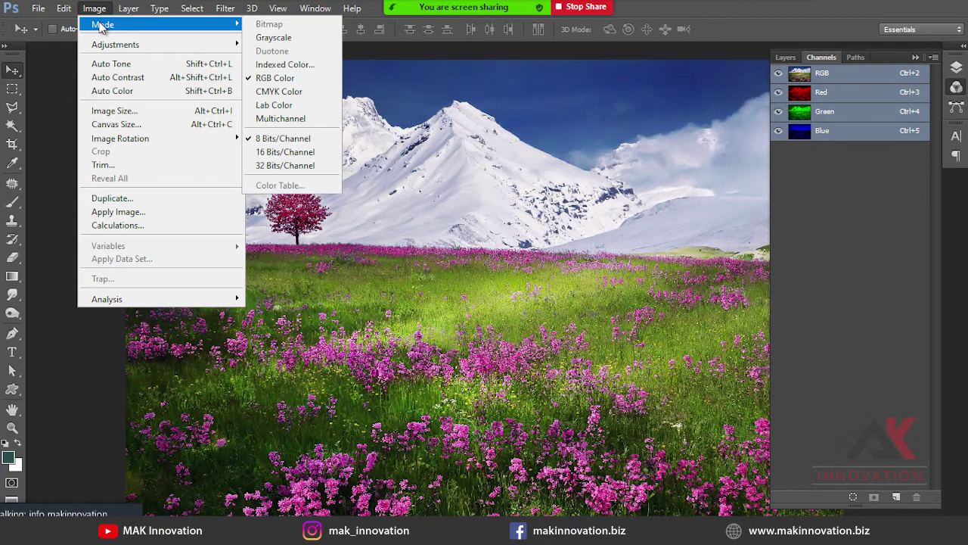
{"action": "left_click", "coordinate": [310, 93]}
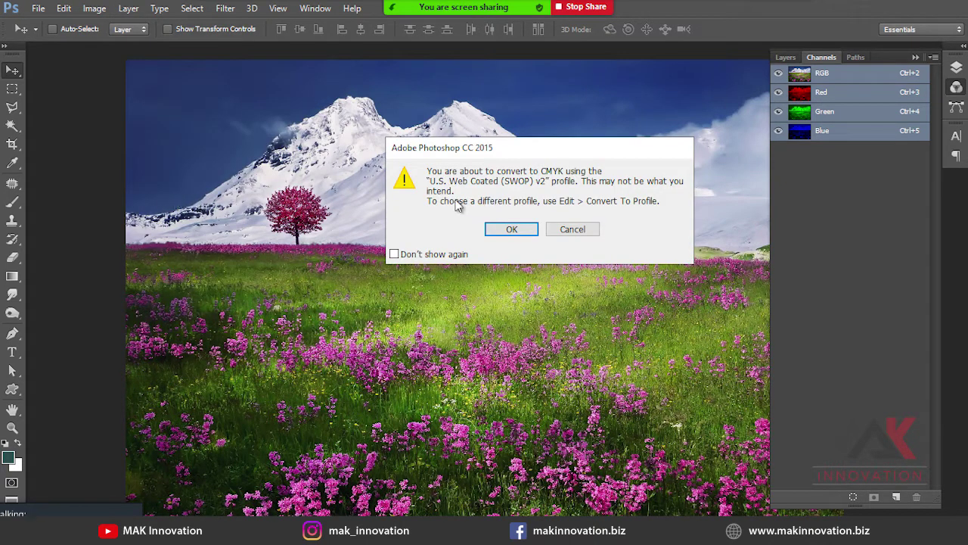
{"action": "left_click", "coordinate": [499, 227]}
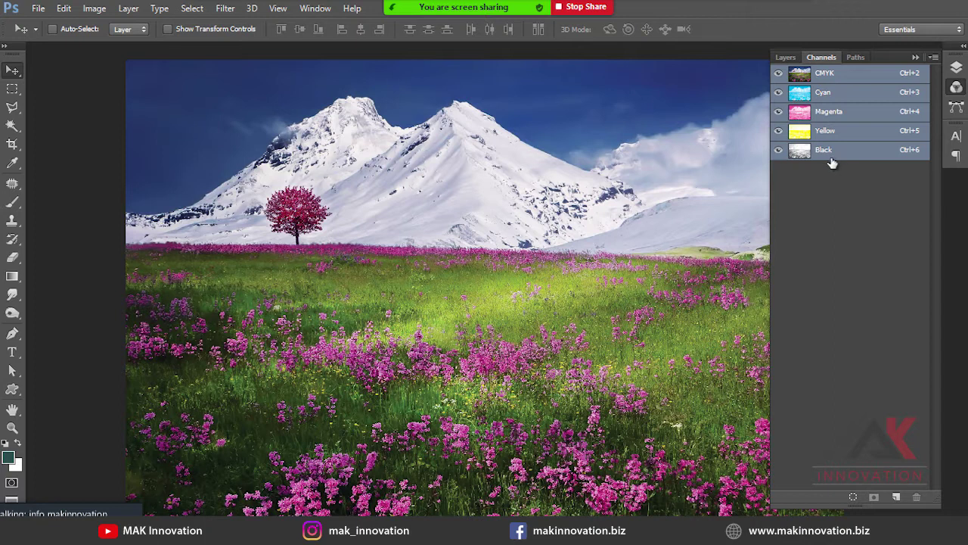
Hide the Black, Yellow and Magenta channels to view Cyan alone, and show them again one by one.
{"action": "left_click_drag", "start_coordinate": [779, 153], "coordinate": [780, 113]}
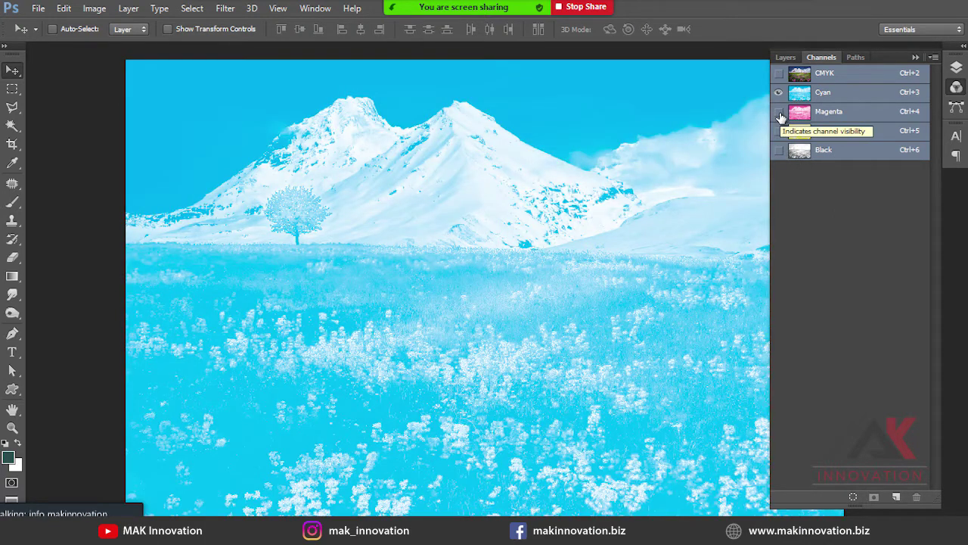
{"action": "left_click", "coordinate": [781, 115]}
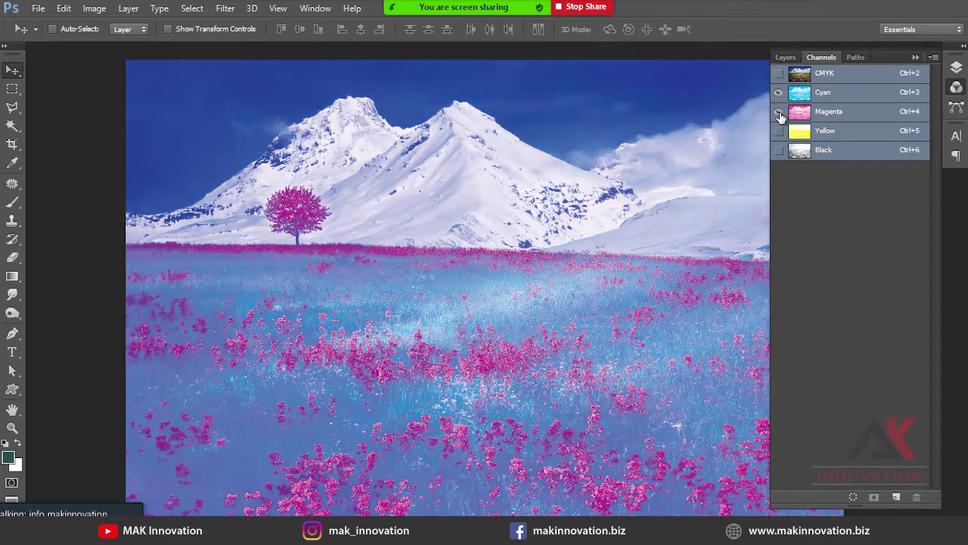
{"action": "left_click", "coordinate": [779, 130]}
{"action": "left_click", "coordinate": [778, 149]}
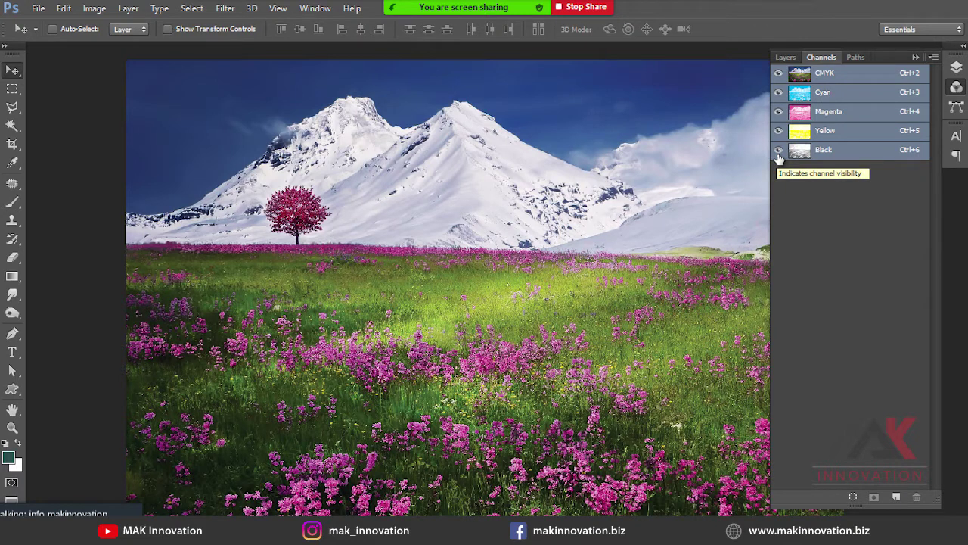
Isolate the Cyan channel once more, restore Magenta, Yellow and Black in order, and toggle the Yellow channel's visibility to compare.
{"action": "left_click_drag", "start_coordinate": [780, 153], "coordinate": [776, 118]}
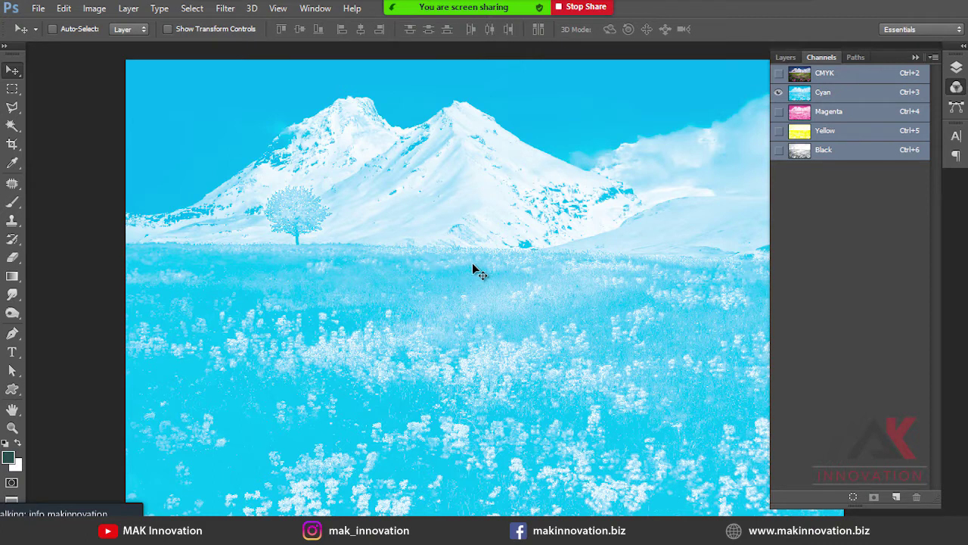
{"action": "left_click", "coordinate": [780, 111]}
{"action": "left_click", "coordinate": [779, 130]}
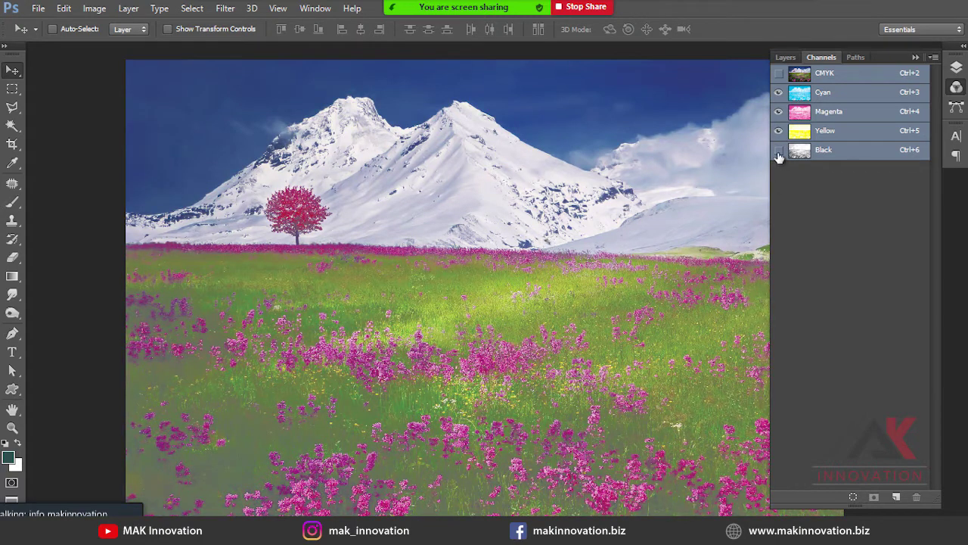
{"action": "left_click", "coordinate": [779, 151]}
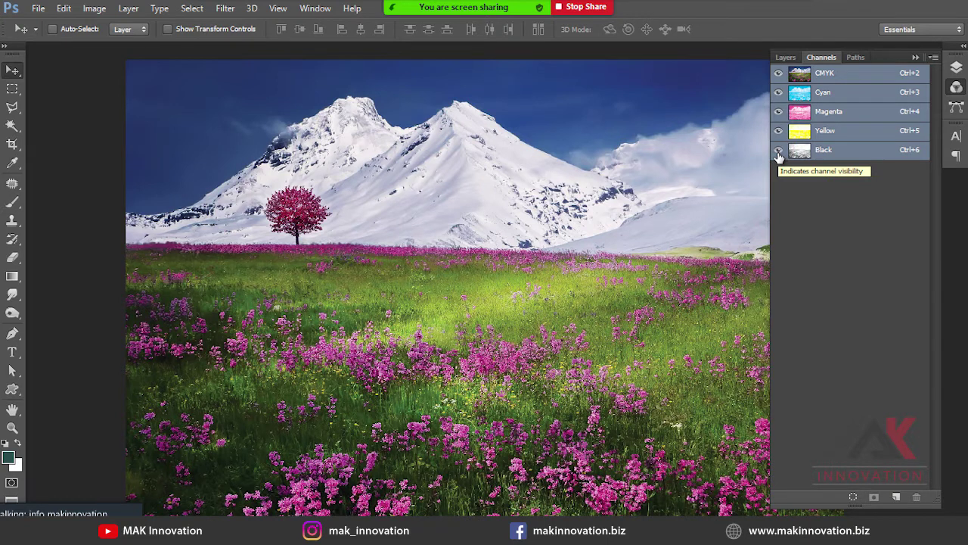
{"action": "left_click", "coordinate": [778, 131]}
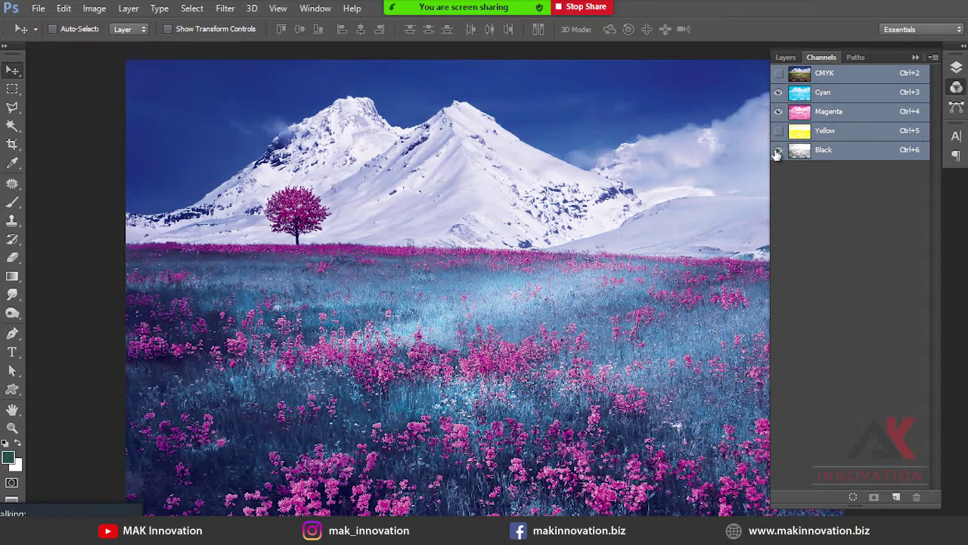
{"action": "left_click", "coordinate": [778, 130]}
{"action": "left_click", "coordinate": [778, 149]}
Convert the CMYK image to Grayscale, discarding its color information.
{"action": "left_click", "coordinate": [93, 12]}
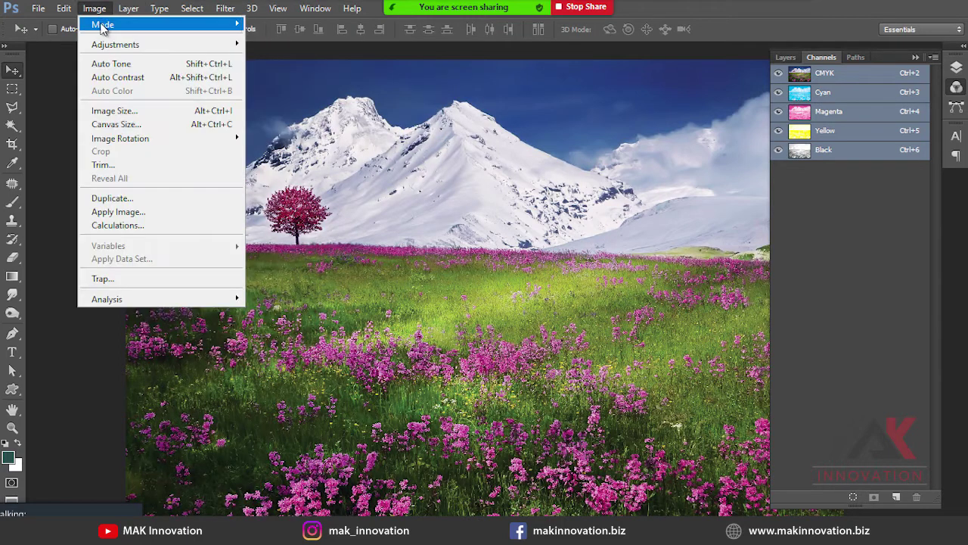
{"action": "mouse_move", "coordinate": [102, 27]}
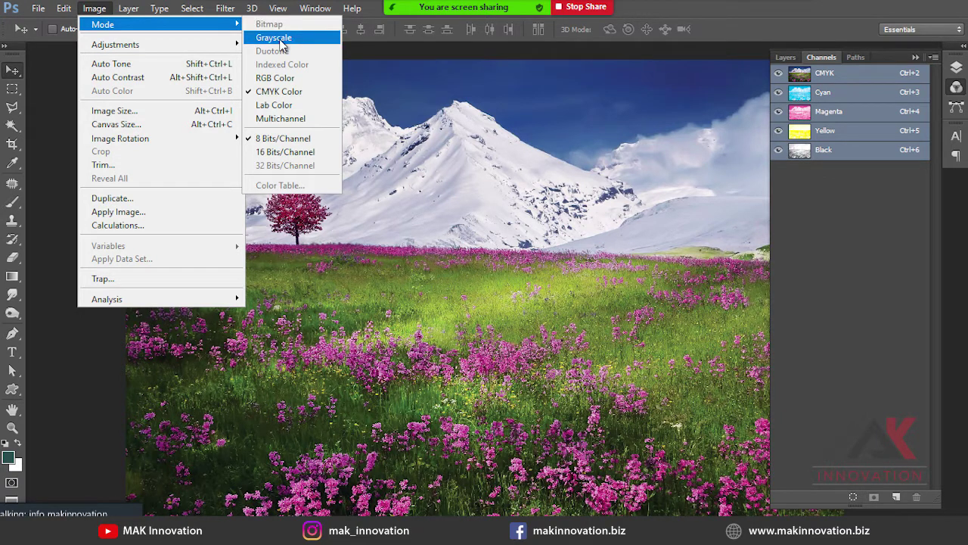
{"action": "left_click", "coordinate": [280, 39]}
{"action": "left_click", "coordinate": [461, 205]}
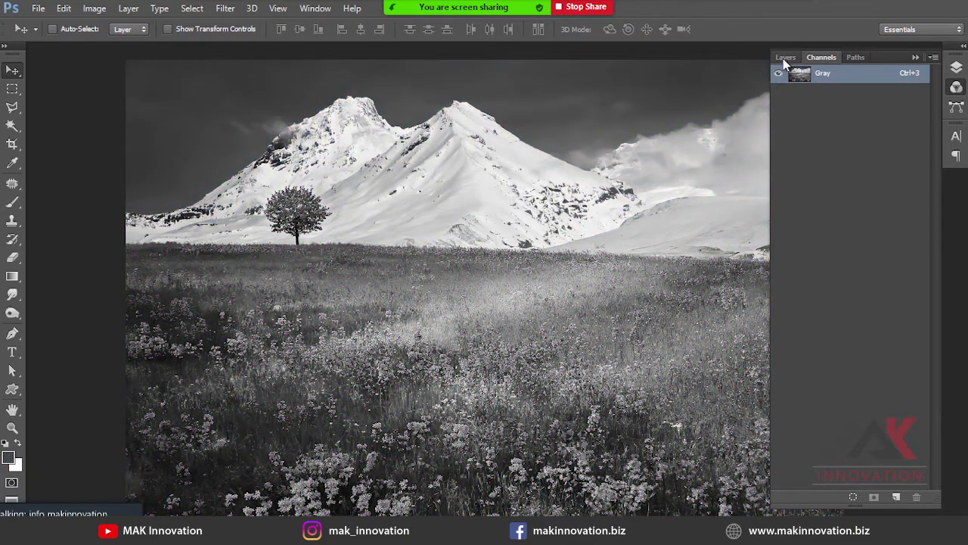
Convert the grayscale image to Bitmap with the 50% Threshold method, keeping the output in Pixels/Inch.
{"action": "left_click", "coordinate": [95, 9]}
{"action": "mouse_move", "coordinate": [164, 25]}
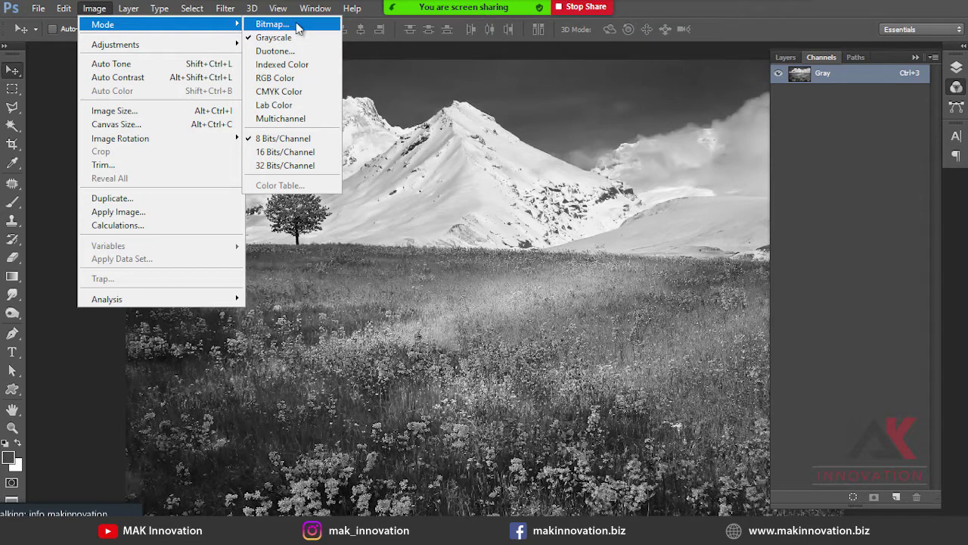
{"action": "left_click", "coordinate": [272, 24]}
{"action": "left_click_drag", "start_coordinate": [474, 130], "coordinate": [448, 123]}
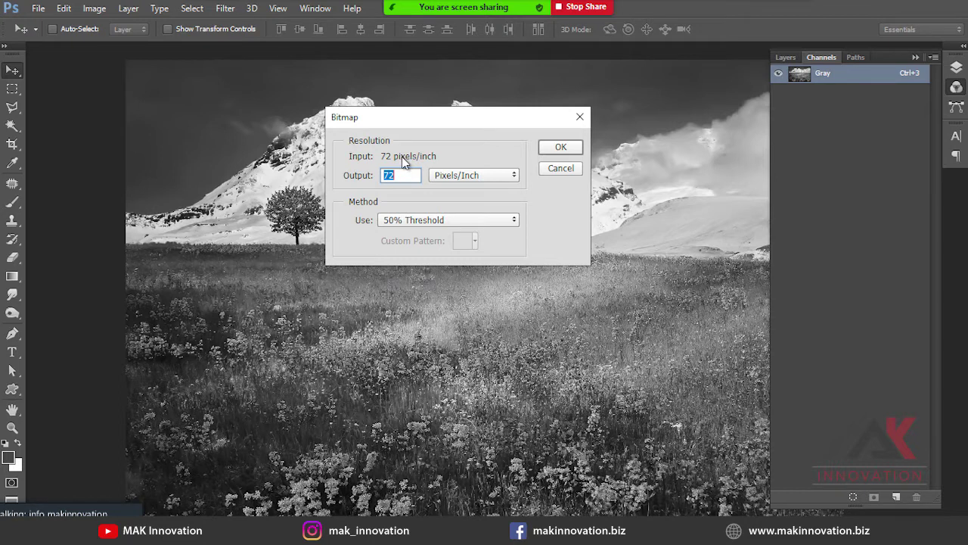
{"action": "left_click", "coordinate": [495, 174]}
{"action": "left_click", "coordinate": [495, 175]}
{"action": "left_click", "coordinate": [485, 175]}
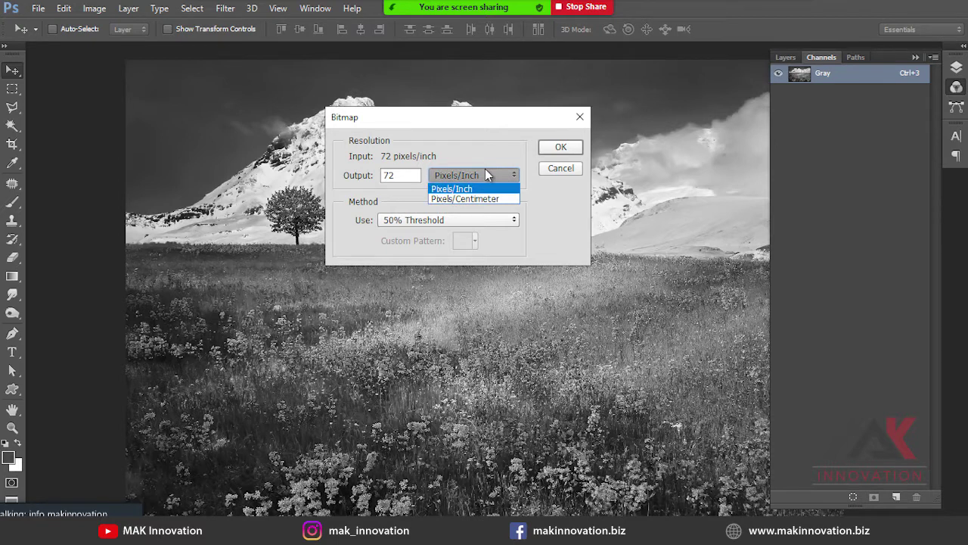
{"action": "left_click", "coordinate": [486, 151]}
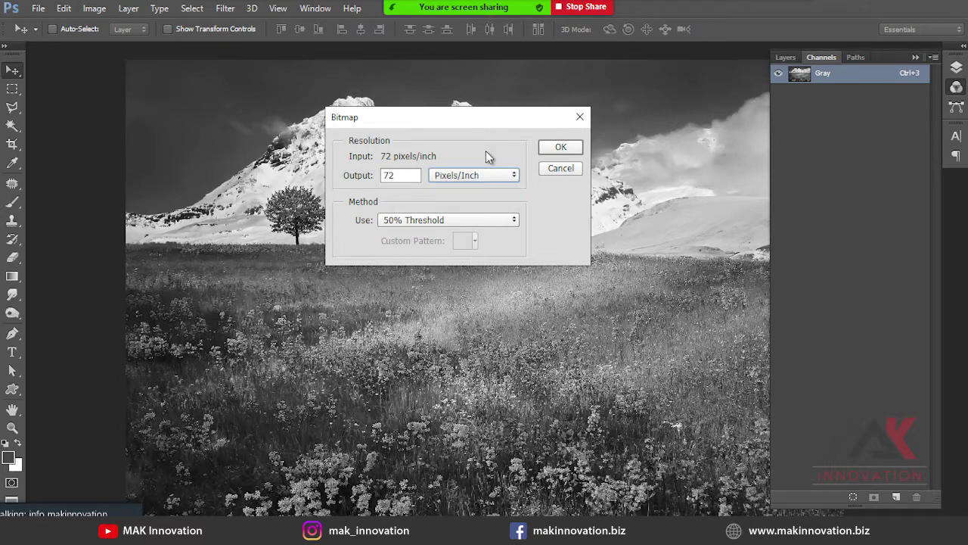
{"action": "left_click", "coordinate": [490, 222]}
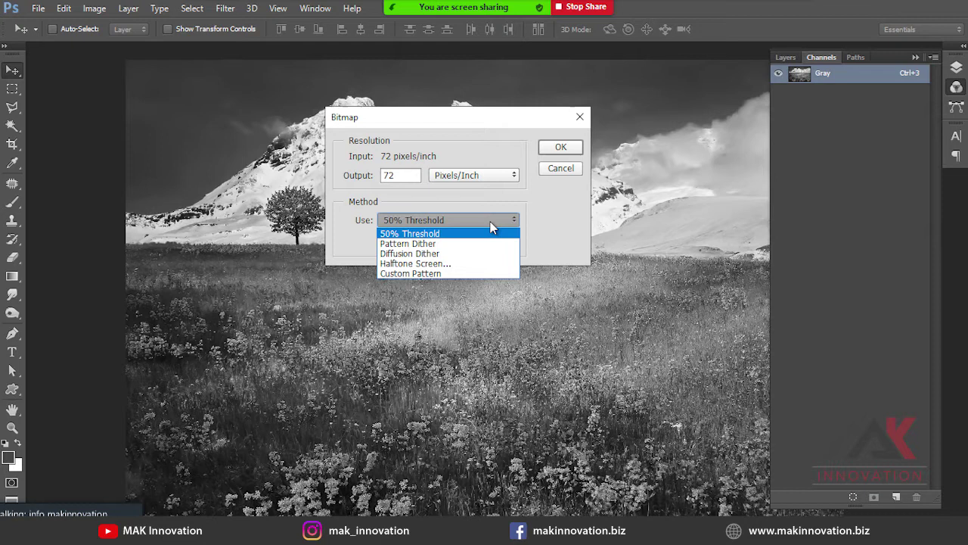
{"action": "left_click", "coordinate": [538, 206]}
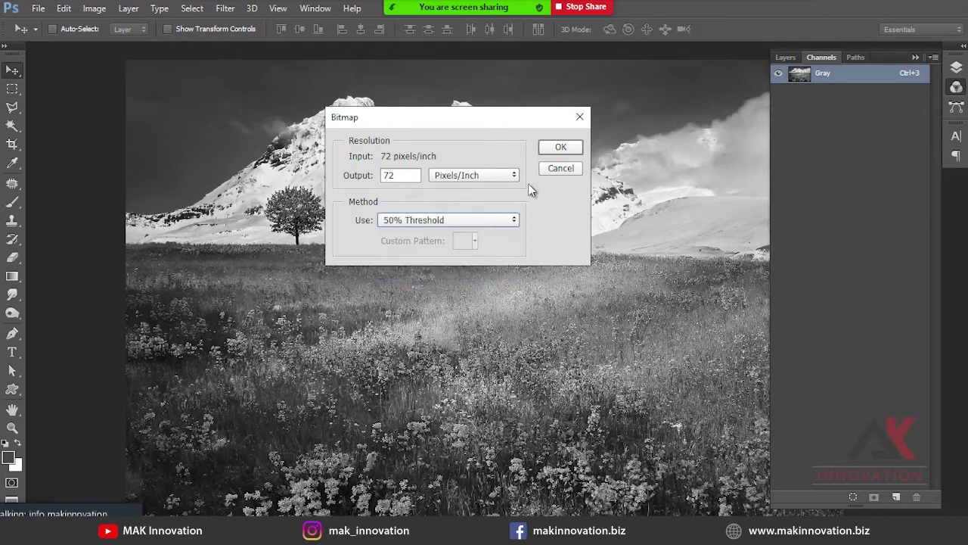
{"action": "left_click", "coordinate": [562, 145]}
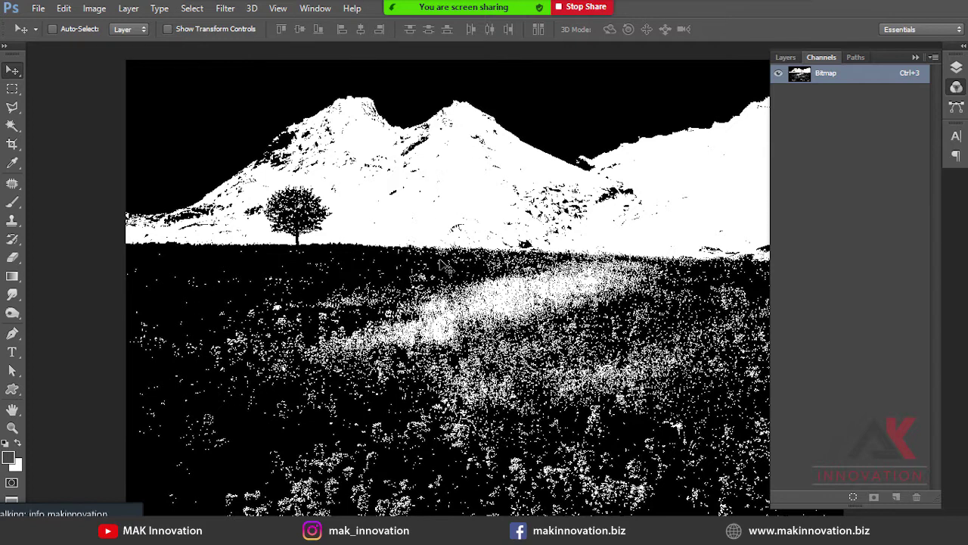
Inspect the thresholded field up close and undo the Bitmap conversion.
{"action": "left_click_drag", "start_coordinate": [449, 210], "coordinate": [650, 352]}
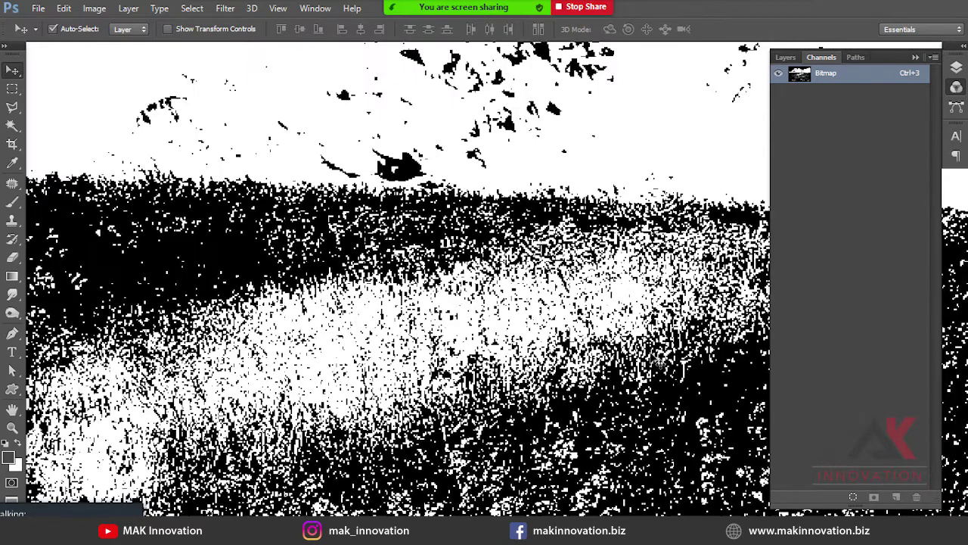
{"action": "key", "text": "ctrl+minus"}
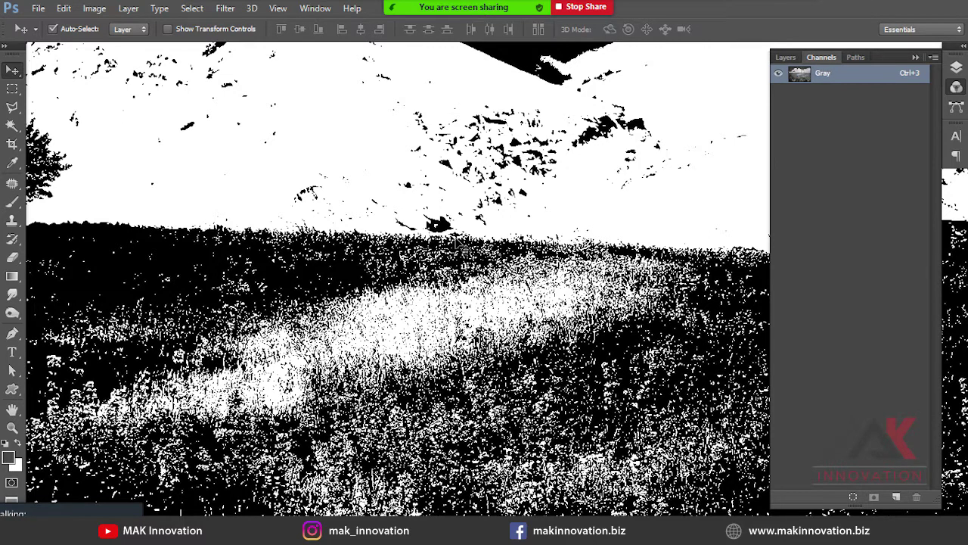
{"action": "key", "text": "ctrl+z"}
Convert the grayscale image to Bitmap with the Pattern Dither method and inspect the dither pattern in the sky above the mountain.
{"action": "left_click", "coordinate": [97, 8]}
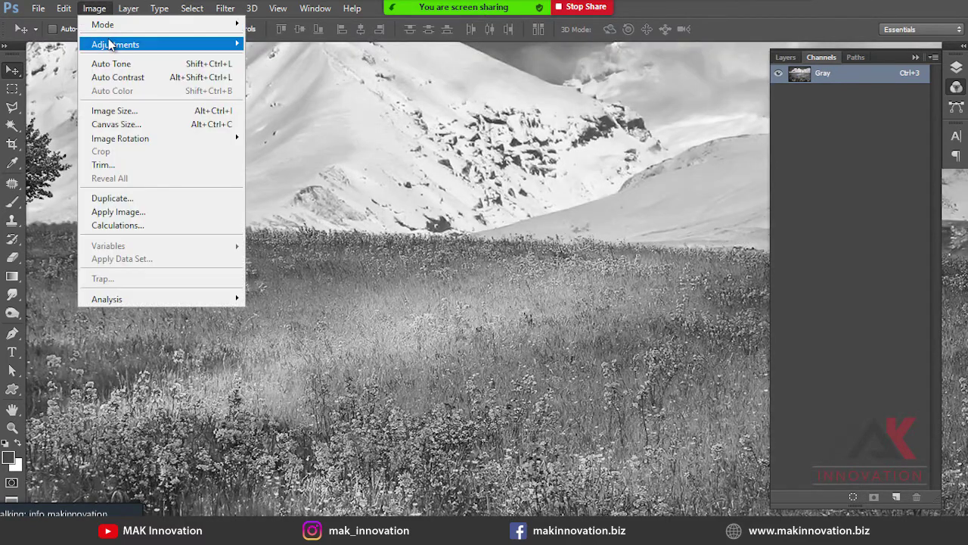
{"action": "mouse_move", "coordinate": [114, 44]}
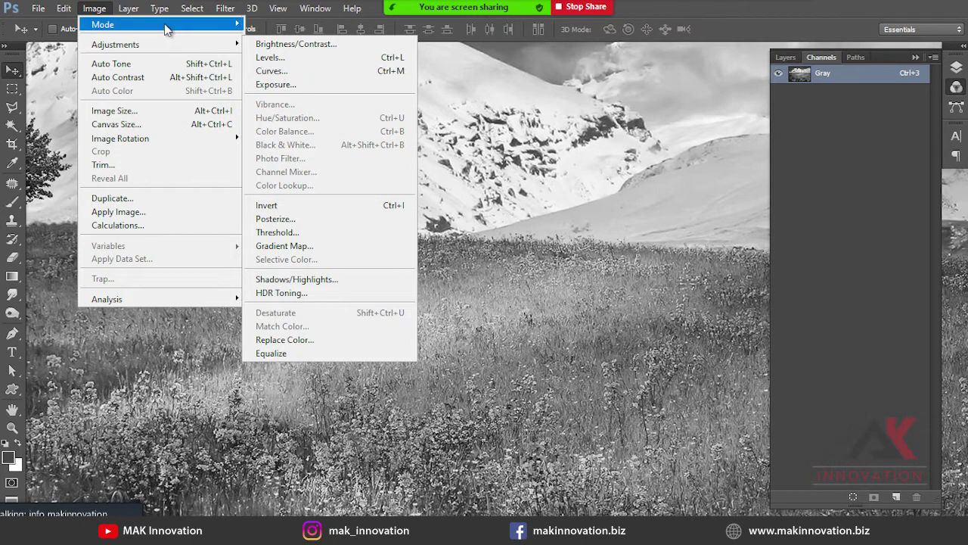
{"action": "mouse_move", "coordinate": [169, 25]}
{"action": "left_click", "coordinate": [286, 27]}
{"action": "left_click", "coordinate": [421, 219]}
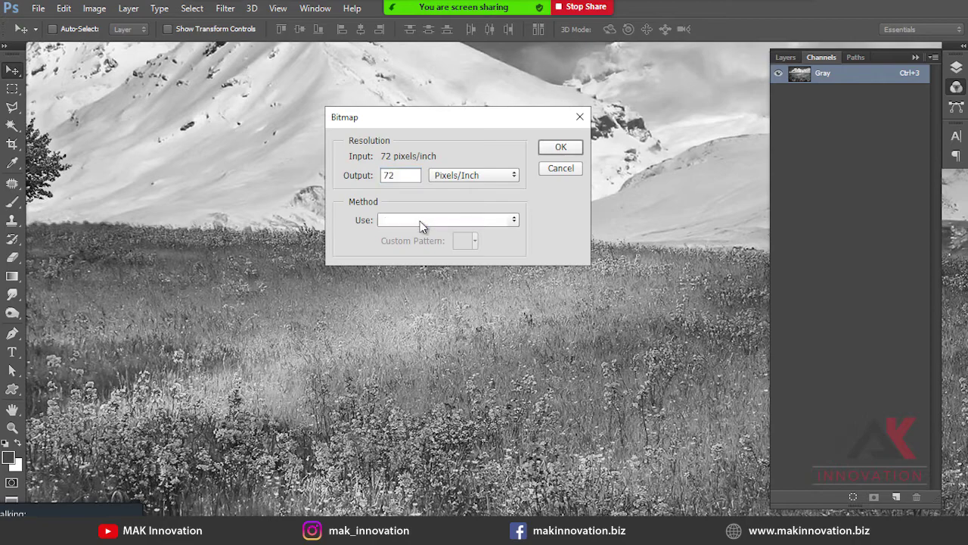
{"action": "left_click", "coordinate": [425, 243]}
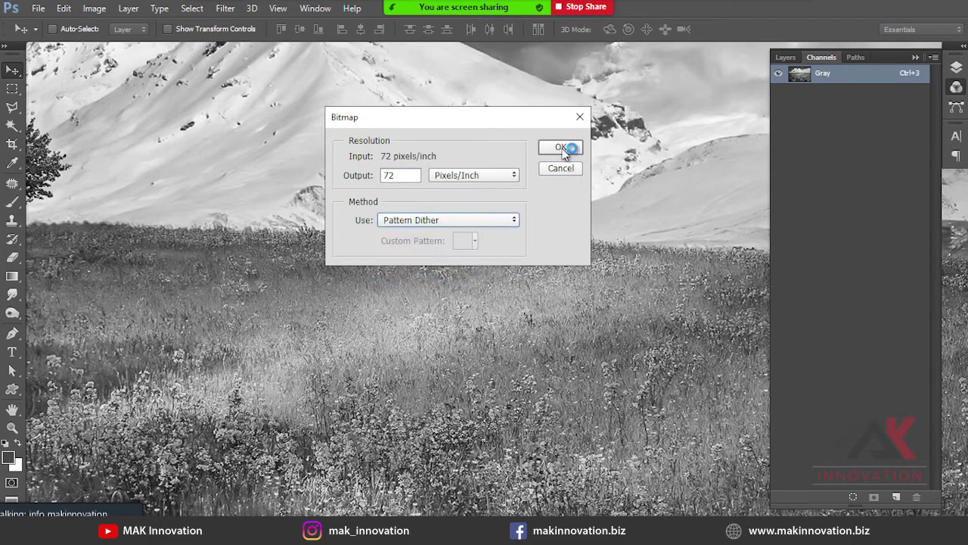
{"action": "left_click", "coordinate": [560, 146]}
{"action": "left_click_drag", "start_coordinate": [536, 160], "coordinate": [483, 393]}
{"action": "left_click_drag", "start_coordinate": [359, 159], "coordinate": [598, 306]}
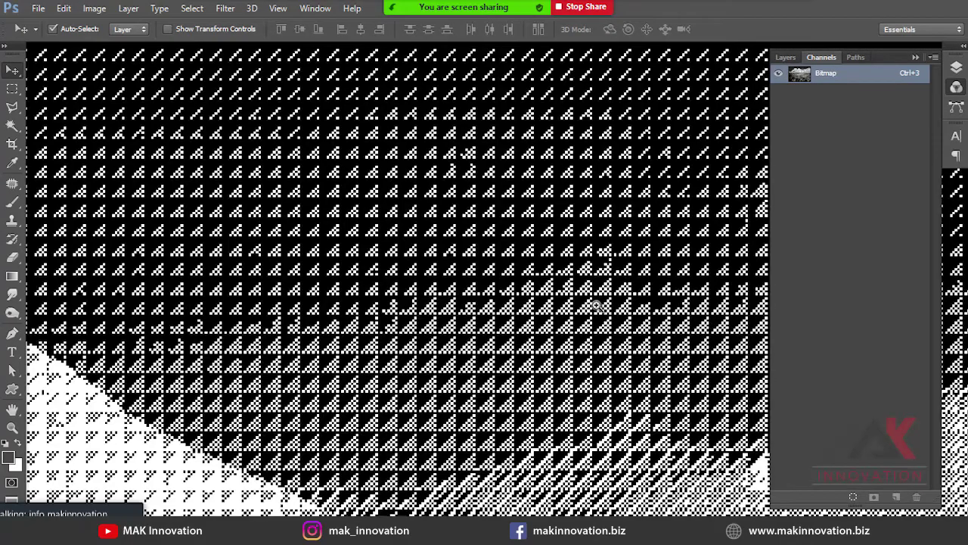
Inspect the pattern-dithered field, mountains and sky at actual size and in full view, and undo the Bitmap conversion.
{"action": "key", "text": "ctrl+1"}
{"action": "key", "text": "ctrl+0"}
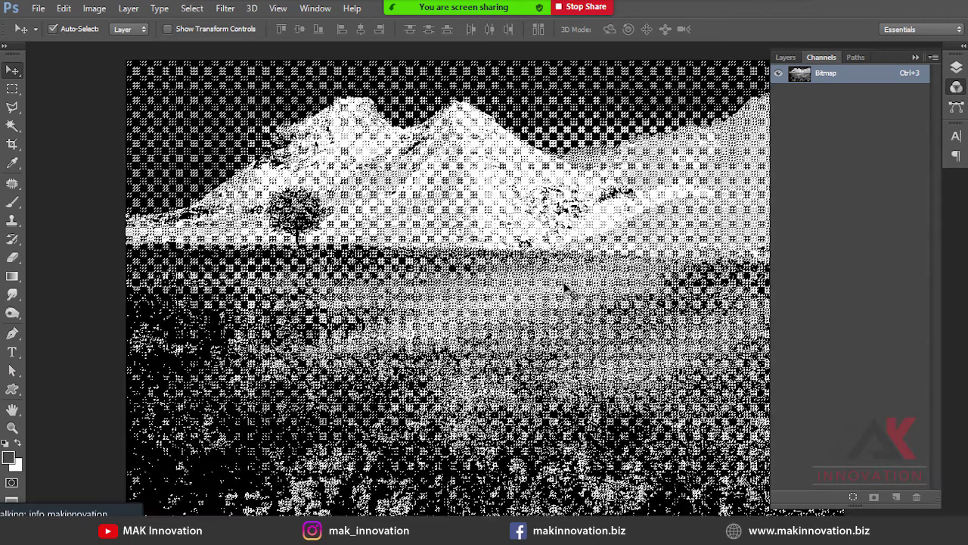
{"action": "key", "text": "ctrl+1"}
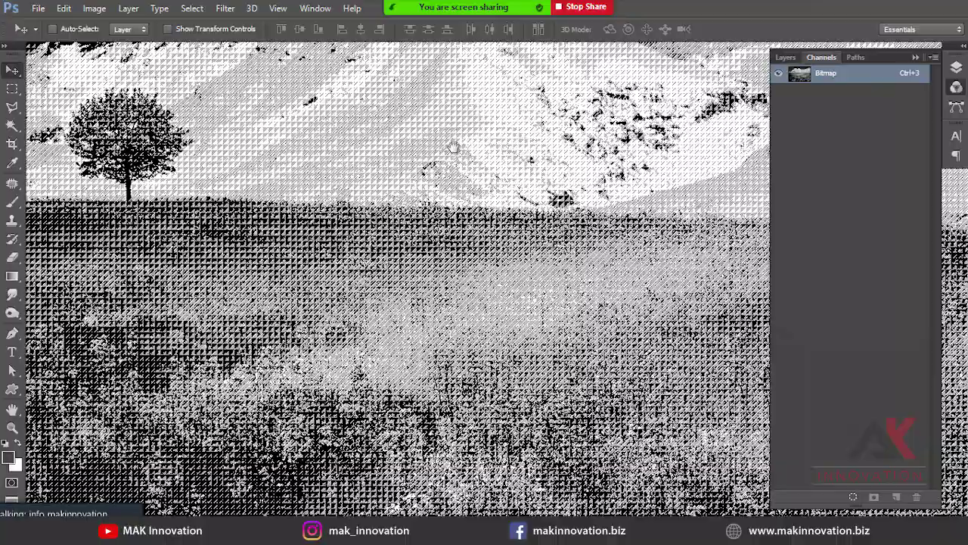
{"action": "left_click_drag", "start_coordinate": [453, 148], "coordinate": [364, 400]}
{"action": "left_click_drag", "start_coordinate": [421, 539], "coordinate": [409, 394]}
{"action": "left_click_drag", "start_coordinate": [478, 114], "coordinate": [468, 326]}
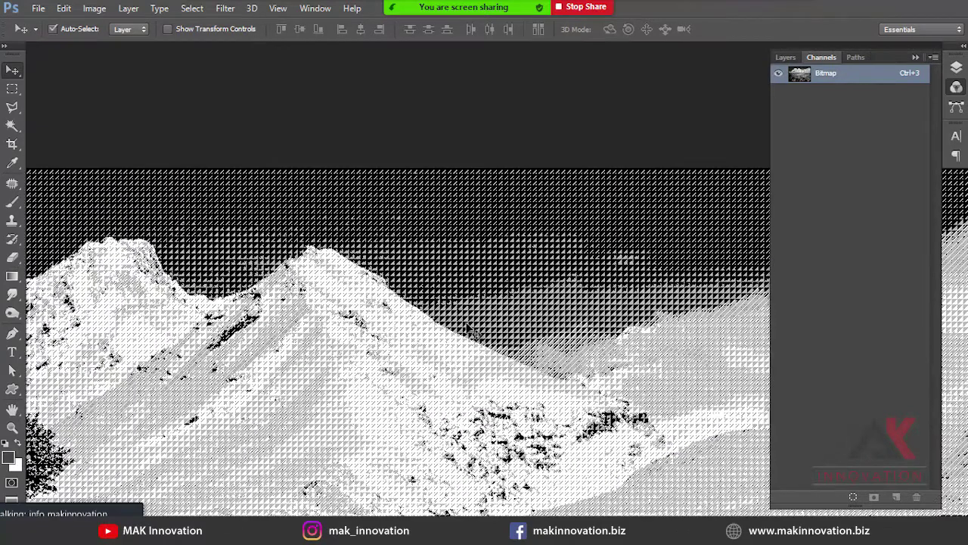
{"action": "key", "text": "ctrl+0"}
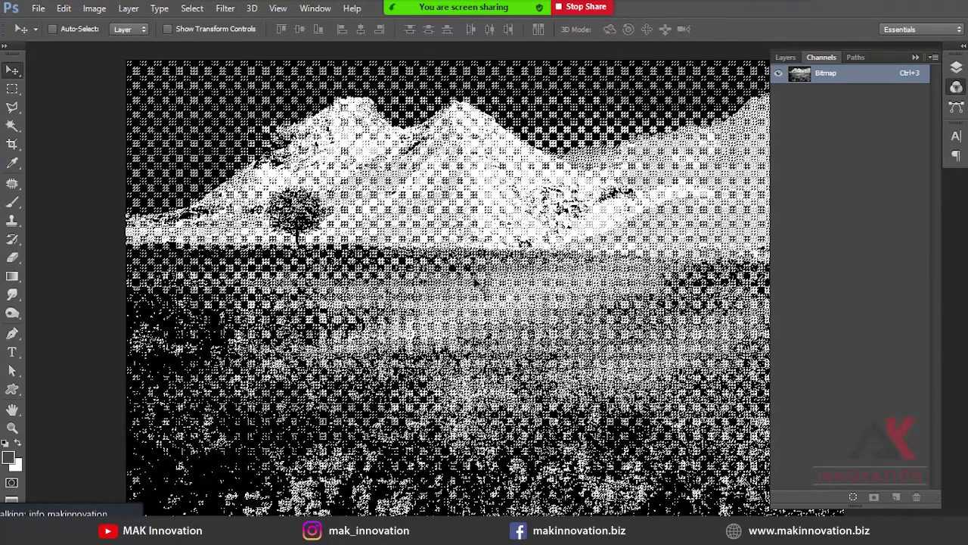
{"action": "key", "text": "ctrl+z"}
Convert the grayscale image to Bitmap with the Diffusion Dither method.
{"action": "left_click", "coordinate": [93, 10]}
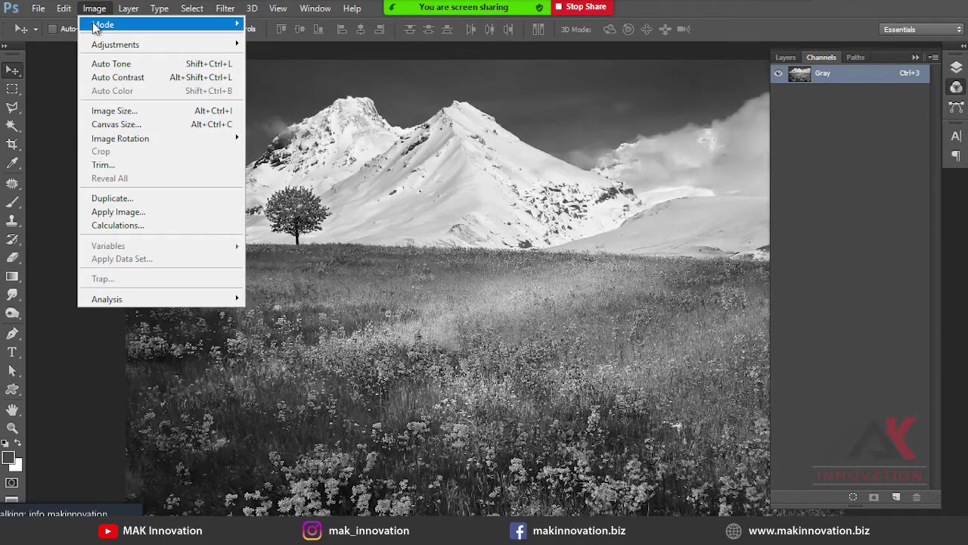
{"action": "mouse_move", "coordinate": [99, 26]}
{"action": "left_click", "coordinate": [299, 29]}
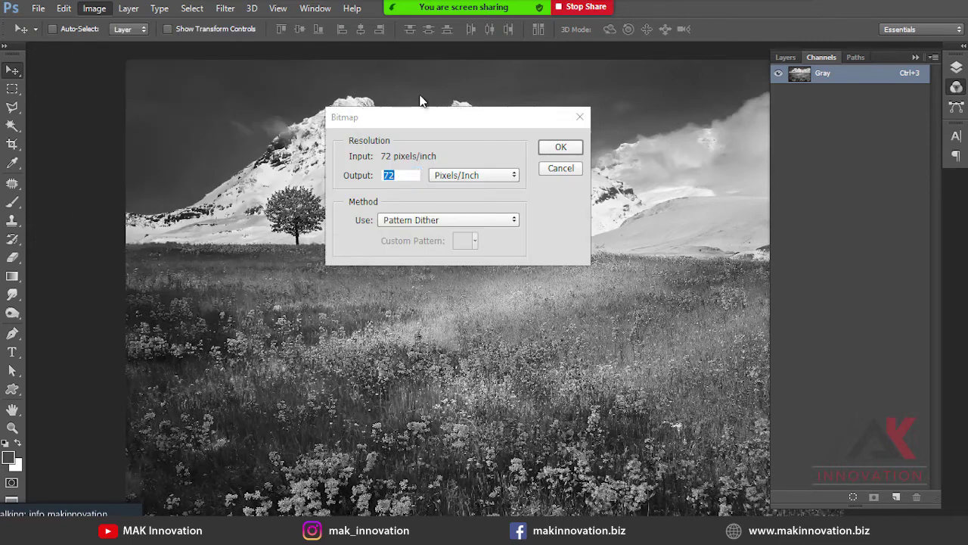
{"action": "left_click", "coordinate": [434, 223]}
{"action": "left_click", "coordinate": [436, 253]}
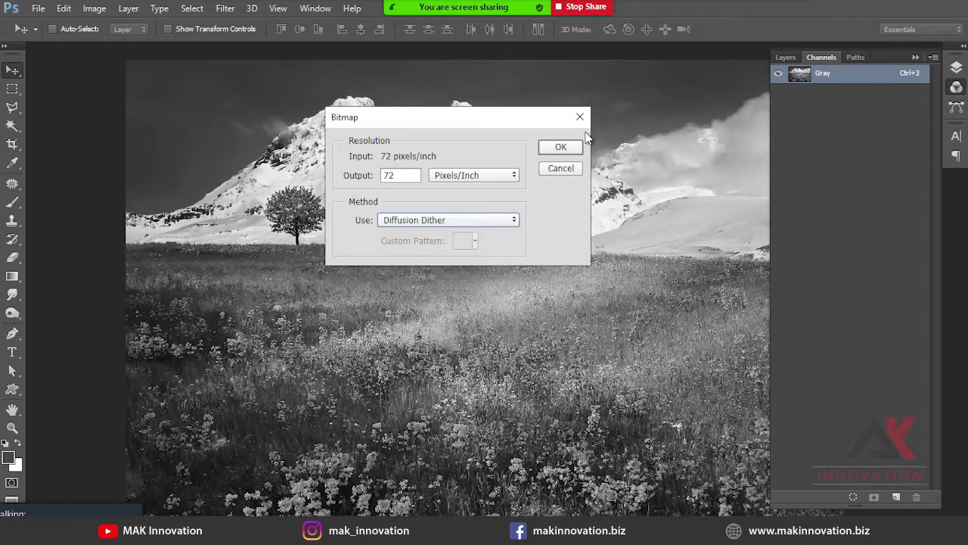
{"action": "left_click", "coordinate": [564, 146]}
Inspect the diffusion-dithered mountains up close and undo the Bitmap conversion.
{"action": "left_click_drag", "start_coordinate": [418, 127], "coordinate": [691, 297]}
{"action": "key", "text": "ctrl+minus"}
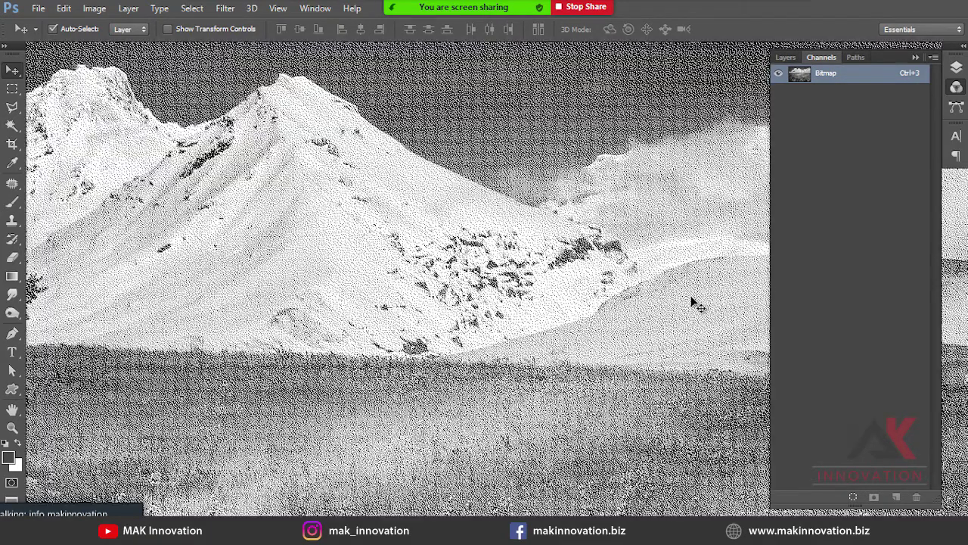
{"action": "key", "text": "ctrl+0"}
{"action": "key", "text": "ctrl+1"}
{"action": "left_click_drag", "start_coordinate": [558, 295], "coordinate": [659, 508]}
{"action": "key", "text": "ctrl+0"}
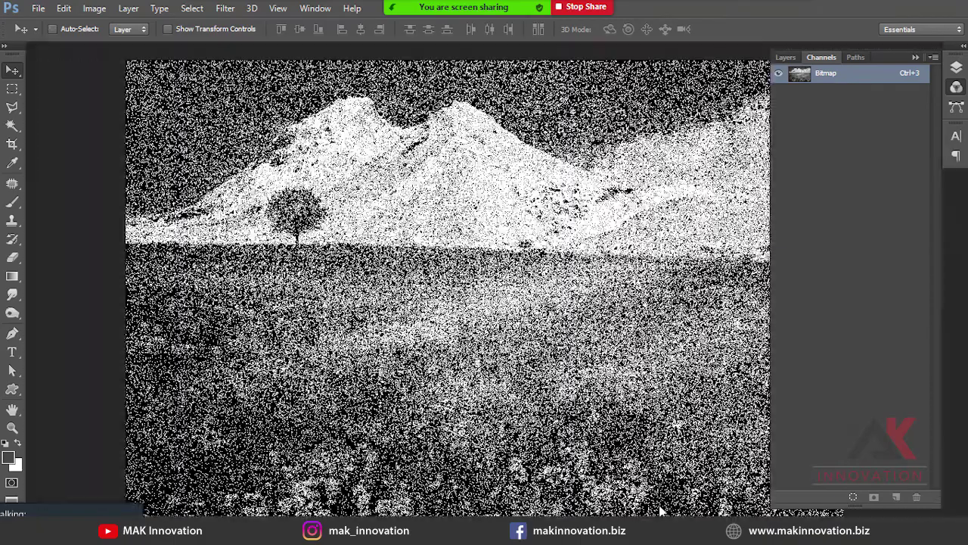
{"action": "key", "text": "ctrl+z"}
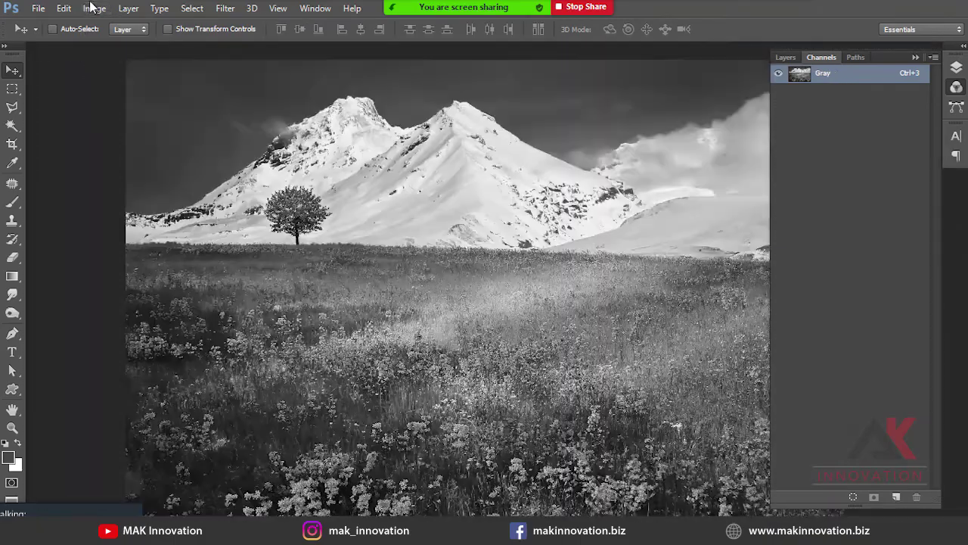
Convert the grayscale image to Bitmap with the Halftone Screen method, using the Round dot shape.
{"action": "left_click", "coordinate": [94, 8]}
{"action": "mouse_move", "coordinate": [115, 29]}
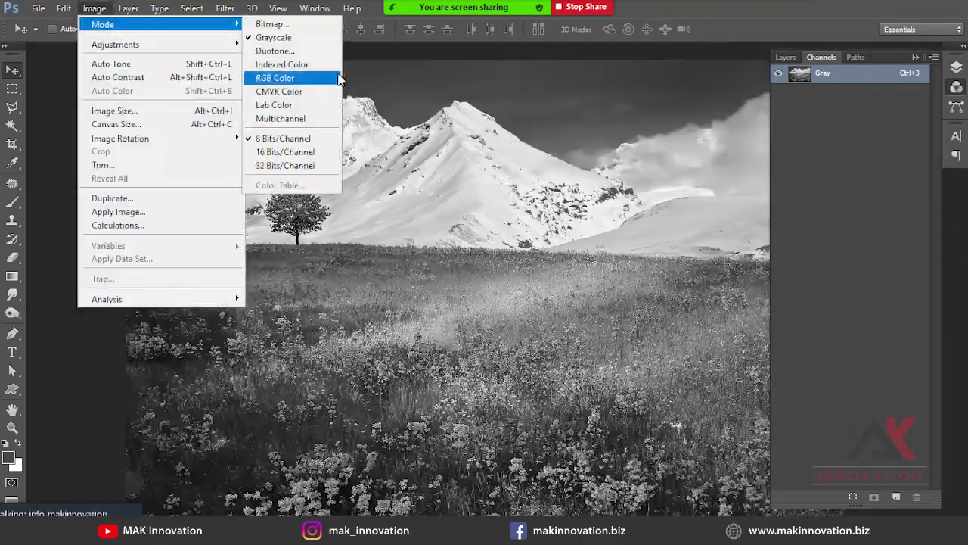
{"action": "left_click", "coordinate": [303, 27]}
{"action": "left_click", "coordinate": [440, 218]}
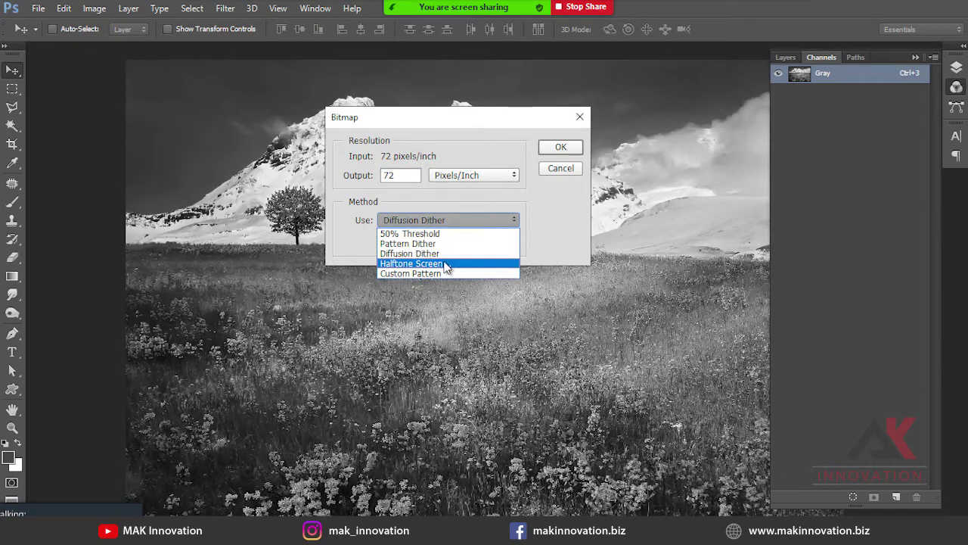
{"action": "left_click", "coordinate": [445, 263]}
{"action": "left_click", "coordinate": [559, 147]}
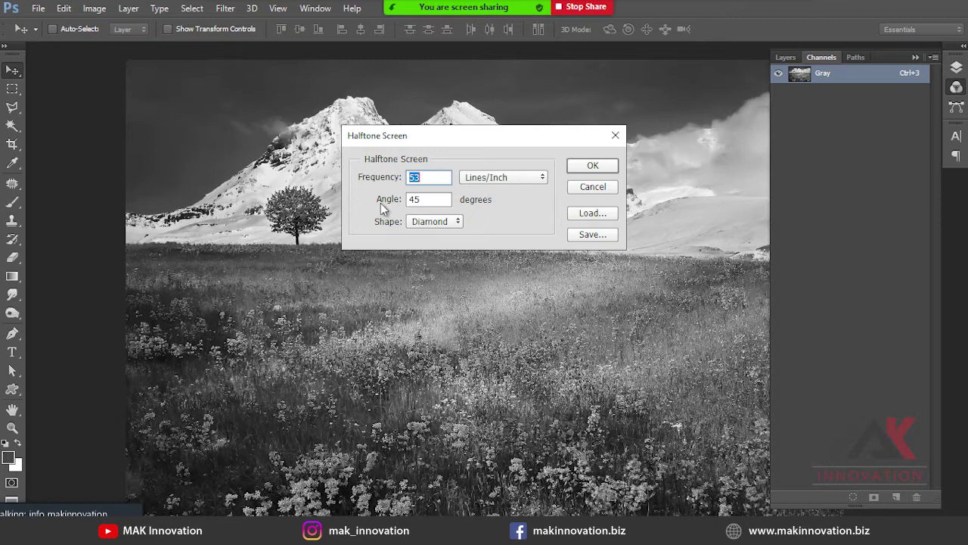
{"action": "left_click", "coordinate": [448, 221]}
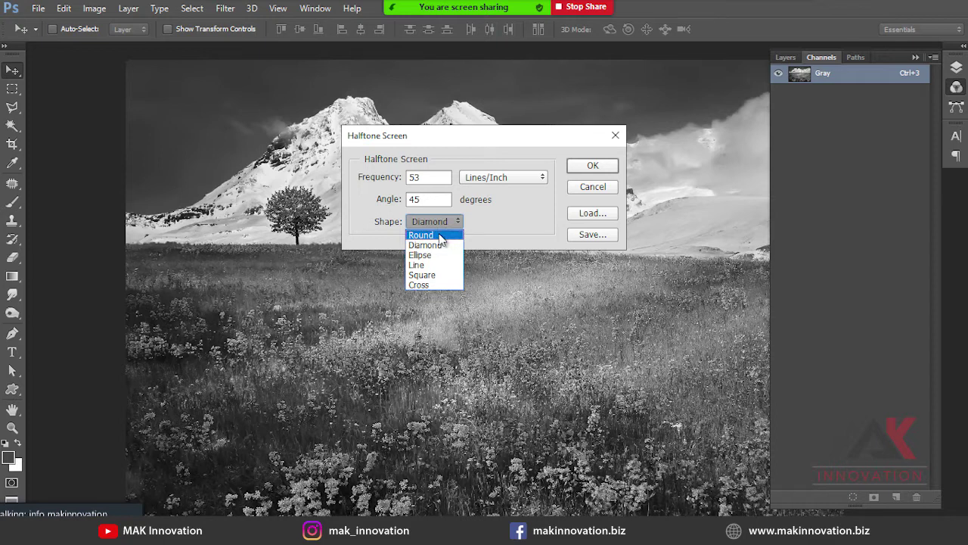
{"action": "left_click", "coordinate": [441, 236]}
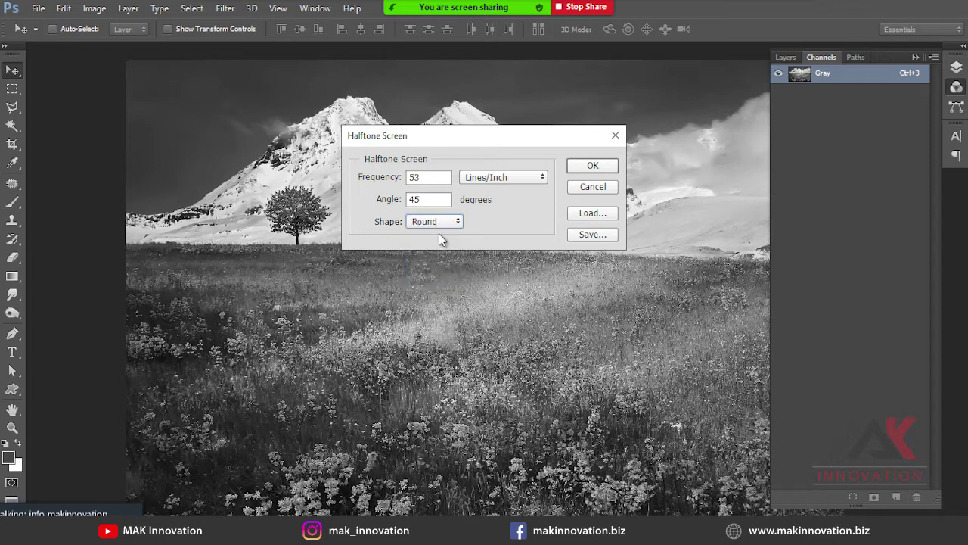
{"action": "left_click", "coordinate": [579, 165]}
{"action": "left_click", "coordinate": [582, 165]}
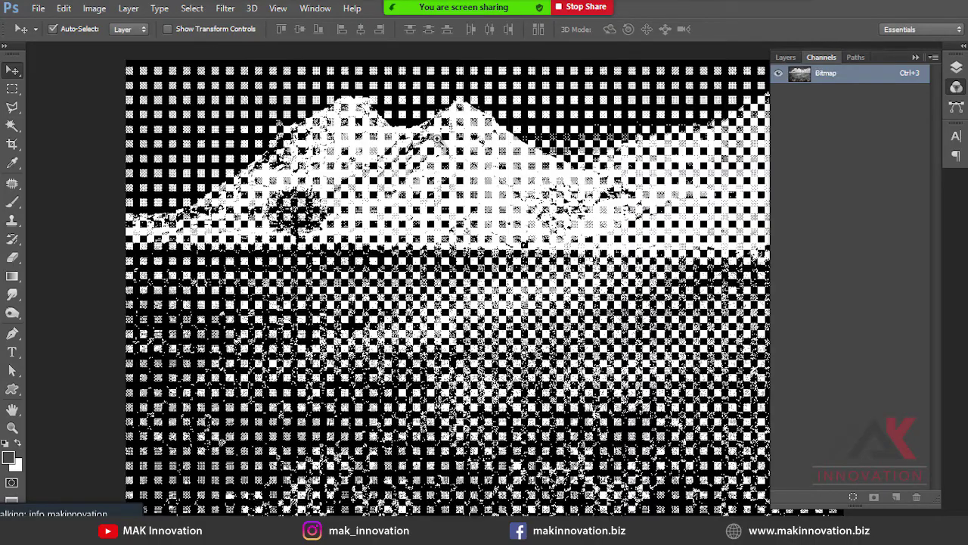
Inspect the halftone dots on the mountains at different magnifications and undo the Bitmap conversion.
{"action": "scroll", "coordinate": [588, 229], "scroll_direction": "up", "scroll_amount": 3}
{"action": "scroll", "coordinate": [588, 228], "scroll_direction": "down", "scroll_amount": 3}
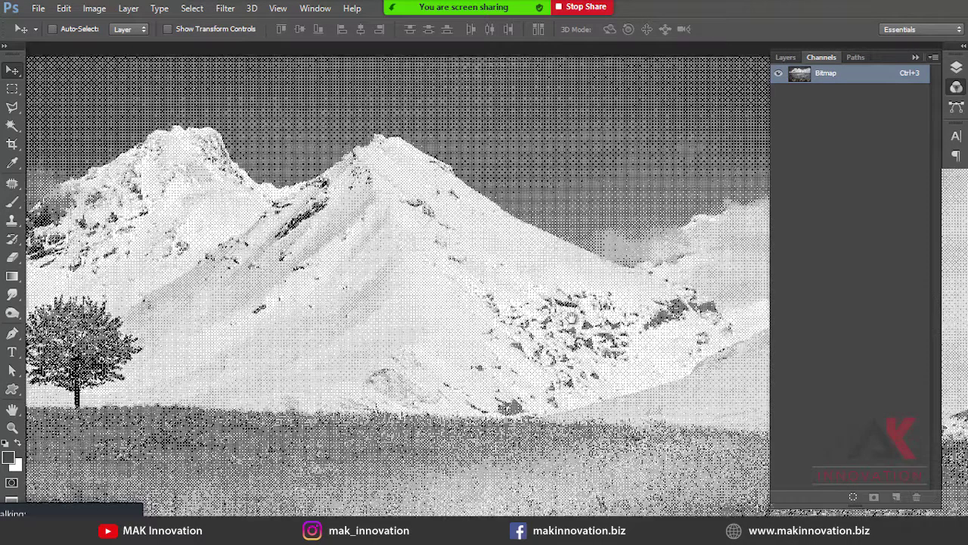
{"action": "scroll", "coordinate": [464, 307], "scroll_direction": "up", "scroll_amount": 2}
{"action": "scroll", "coordinate": [658, 378], "scroll_direction": "down", "scroll_amount": 3}
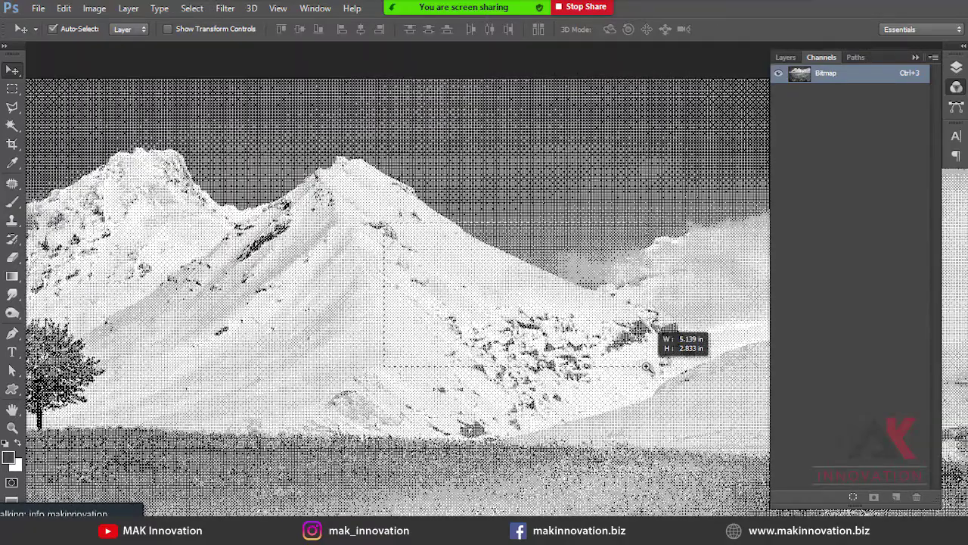
{"action": "scroll", "coordinate": [651, 373], "scroll_direction": "up", "scroll_amount": 4}
{"action": "scroll", "coordinate": [651, 372], "scroll_direction": "down", "scroll_amount": 5}
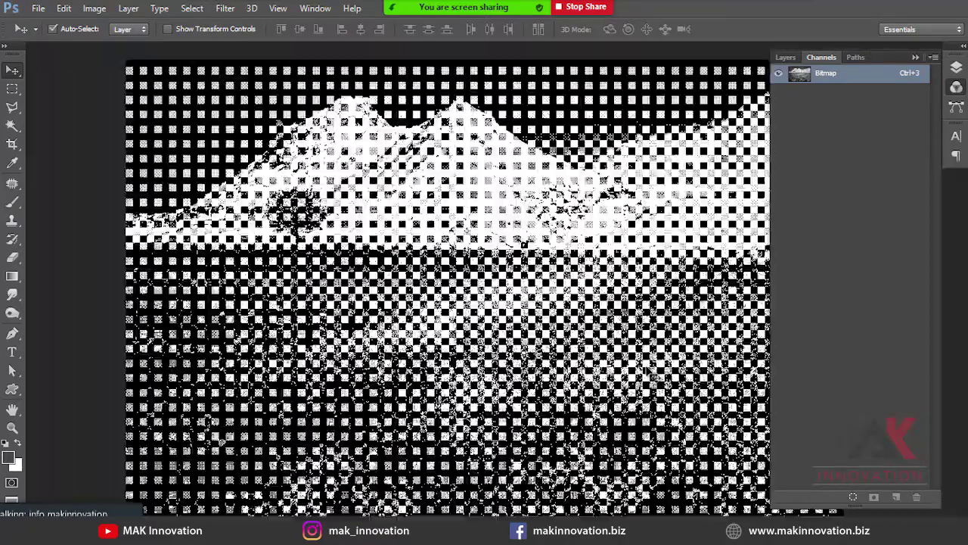
{"action": "key", "text": "ctrl+z"}
Convert the grayscale image to Bitmap with the Custom Pattern method, picking a different pattern from the pattern list.
{"action": "left_click", "coordinate": [94, 8]}
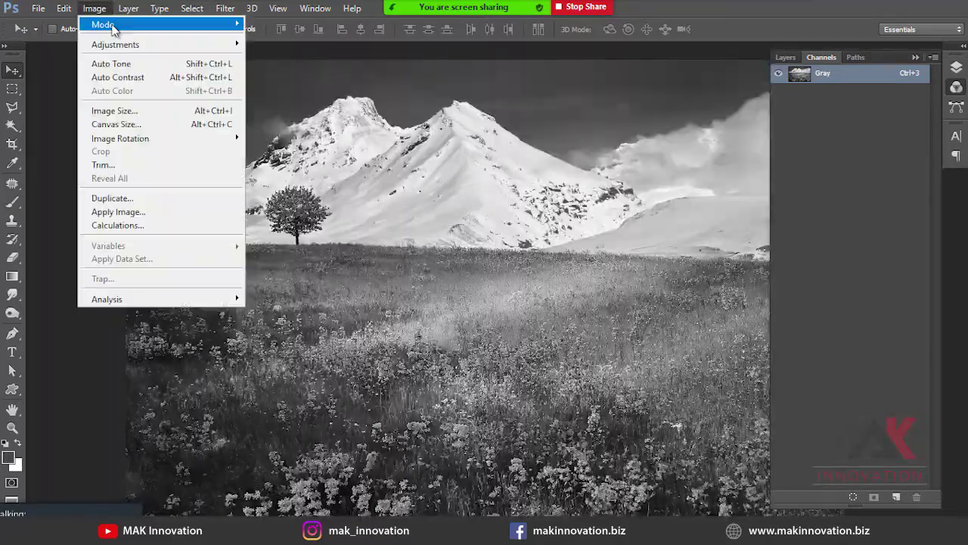
{"action": "mouse_move", "coordinate": [102, 24]}
{"action": "left_click", "coordinate": [272, 24]}
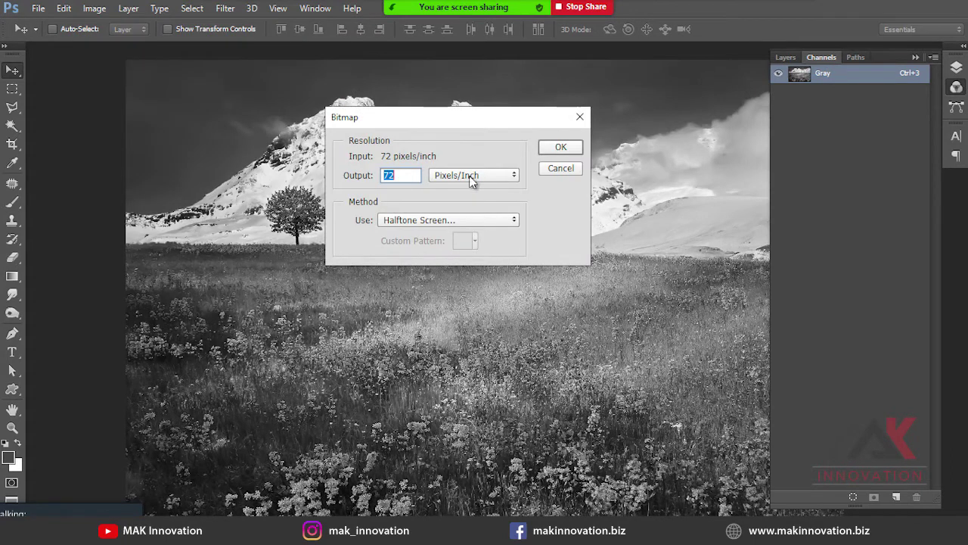
{"action": "left_click", "coordinate": [446, 220]}
{"action": "left_click", "coordinate": [447, 272]}
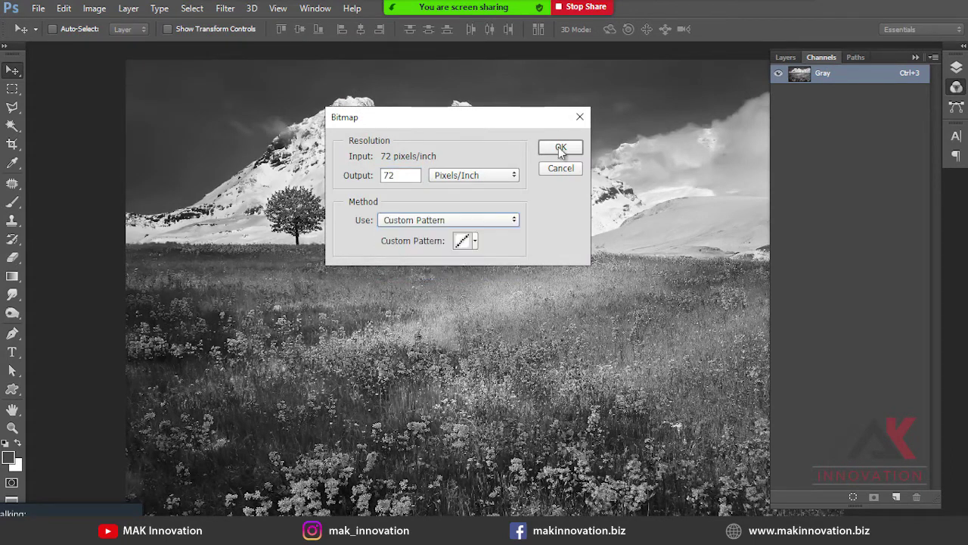
{"action": "left_click", "coordinate": [475, 242]}
{"action": "left_click", "coordinate": [484, 272]}
{"action": "left_click", "coordinate": [565, 148]}
Inspect the custom-pattern mountains up close and step back through the history to the full-color image.
{"action": "left_click_drag", "start_coordinate": [385, 159], "coordinate": [616, 272]}
{"action": "key", "text": "ctrl+minus"}
{"action": "key", "text": "ctrl+minus"}
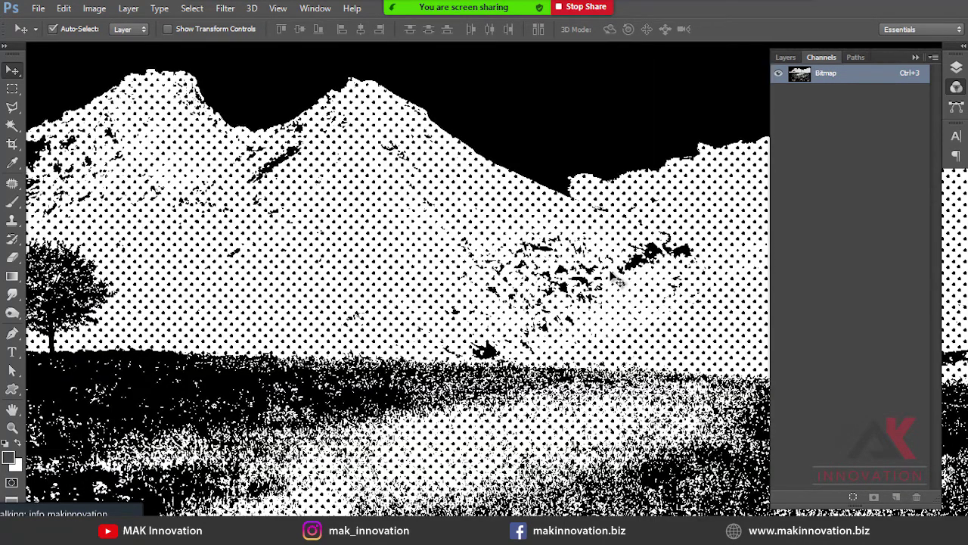
{"action": "key", "text": "ctrl+minus"}
{"action": "key", "text": "ctrl+alt+z"}
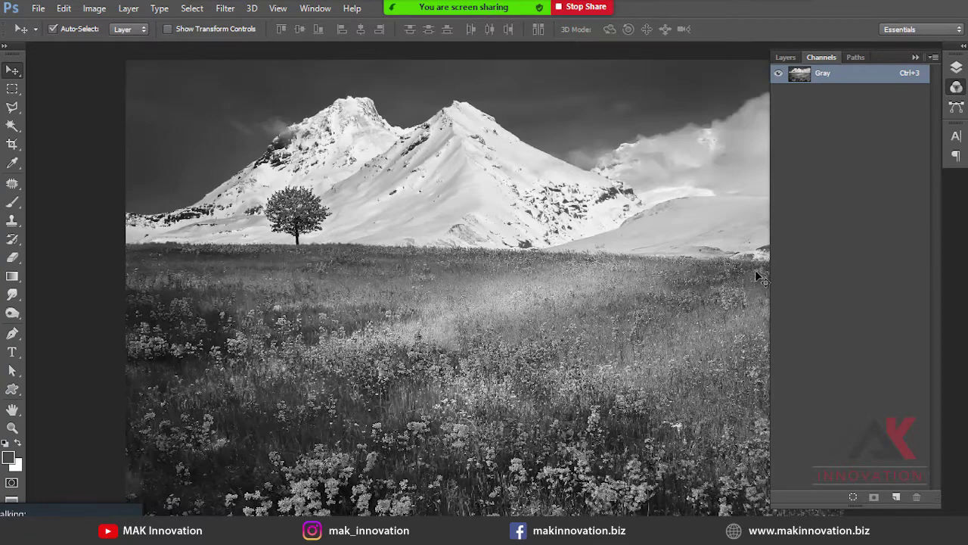
{"action": "key", "text": "ctrl+alt+z"}
Add a new empty layer above the landscape photo's Background layer.
{"action": "left_click", "coordinate": [787, 55]}
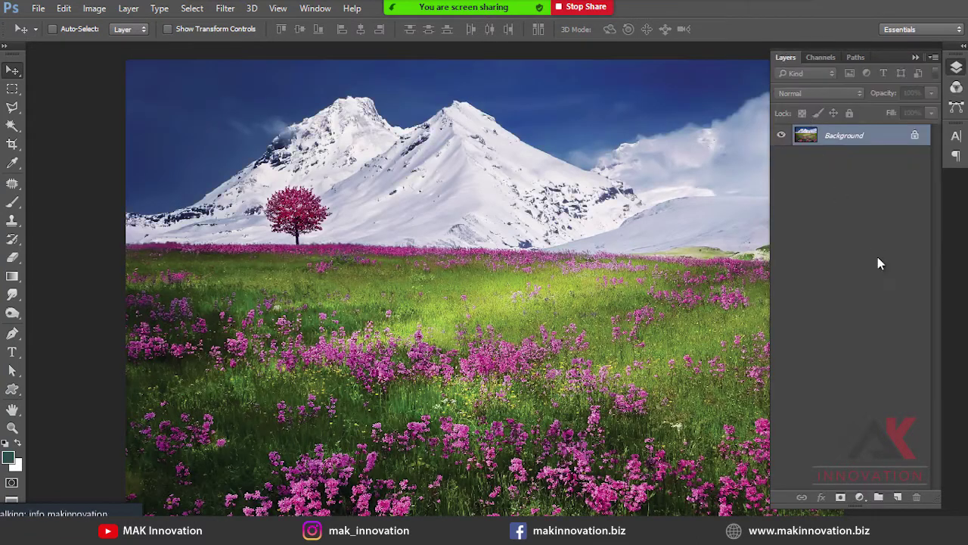
{"action": "left_click", "coordinate": [897, 497]}
{"action": "left_click", "coordinate": [10, 457]}
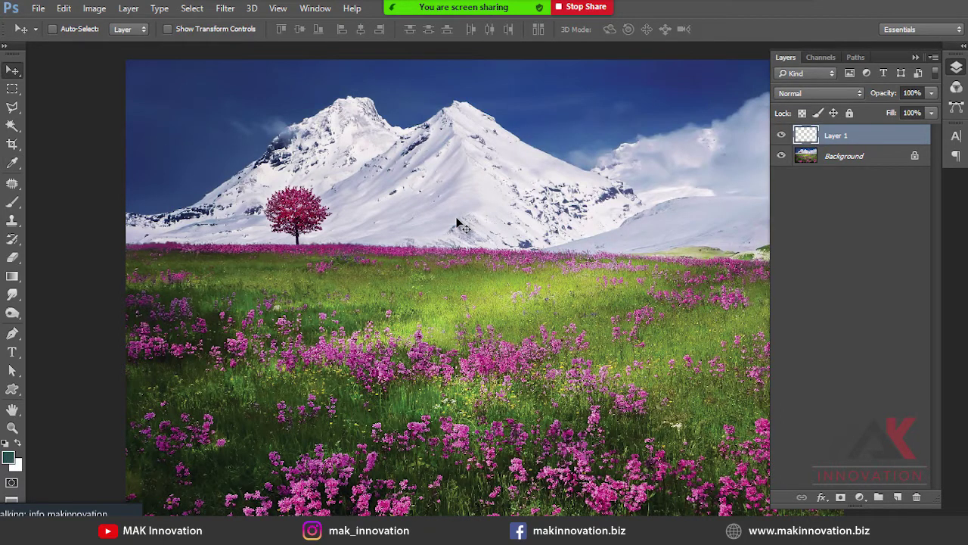
Create a new blank document with a width of 10, a height of 10 and a resolution of 100.
{"action": "key", "text": "ctrl+n"}
{"action": "left_click", "coordinate": [494, 177]}
{"action": "left_click", "coordinate": [469, 196]}
{"action": "double_click", "coordinate": [420, 180]}
{"action": "type", "text": "10"}
{"action": "key", "text": "Tab"}
{"action": "key", "text": "Tab"}
{"action": "type", "text": "10"}
{"action": "key", "text": "Tab"}
{"action": "key", "text": "Tab"}
{"action": "type", "text": "100"}
{"action": "key", "text": "Tab"}
{"action": "key", "text": "Return"}
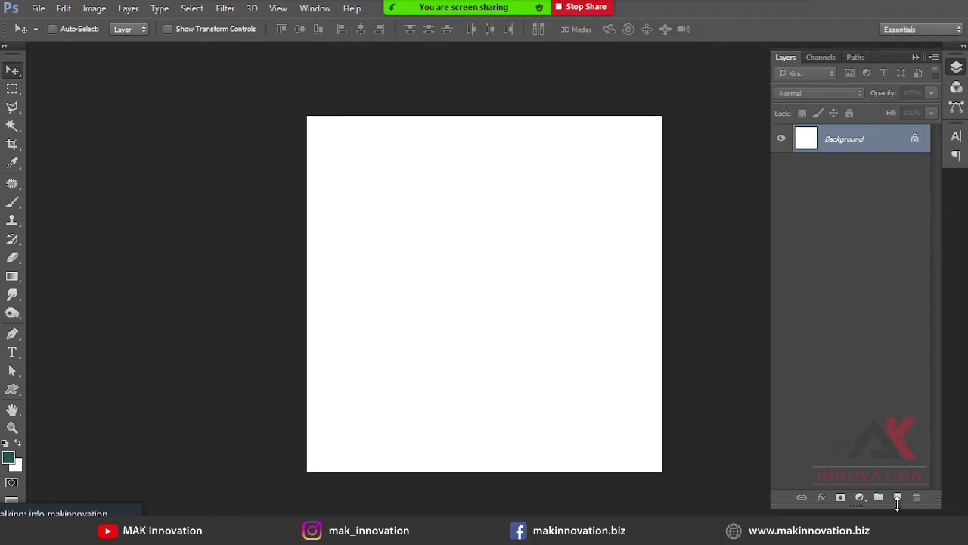
Add a new layer filled with yellow (CMYK 0, 0, 100, 0) and set its opacity to 50%.
{"action": "left_click", "coordinate": [898, 498]}
{"action": "left_click", "coordinate": [8, 457]}
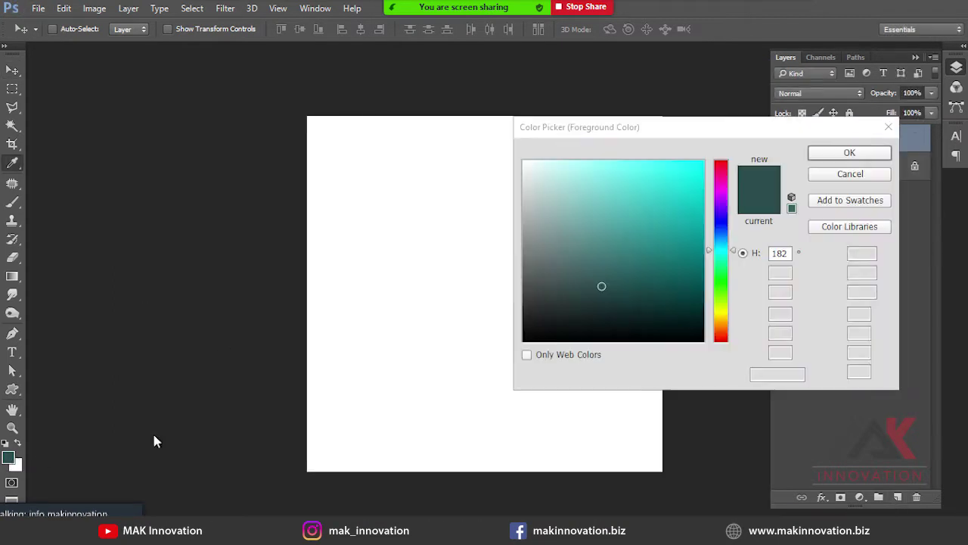
{"action": "double_click", "coordinate": [868, 313]}
{"action": "type", "text": "0"}
{"action": "key", "text": "Tab"}
{"action": "type", "text": "0"}
{"action": "key", "text": "Tab"}
{"action": "type", "text": "100"}
{"action": "key", "text": "Tab"}
{"action": "type", "text": "0"}
{"action": "key", "text": "Return"}
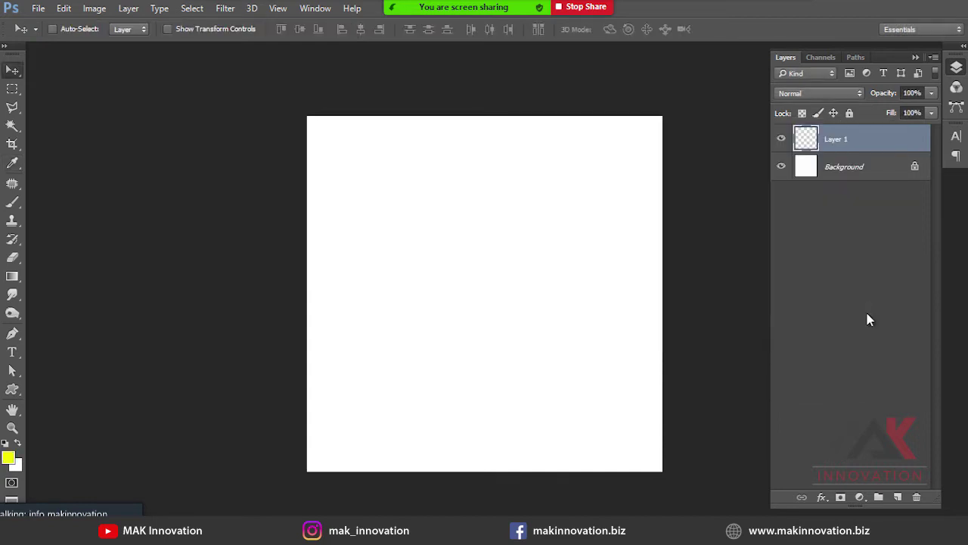
{"action": "key", "text": "alt+BackSpace"}
{"action": "key", "text": "5"}
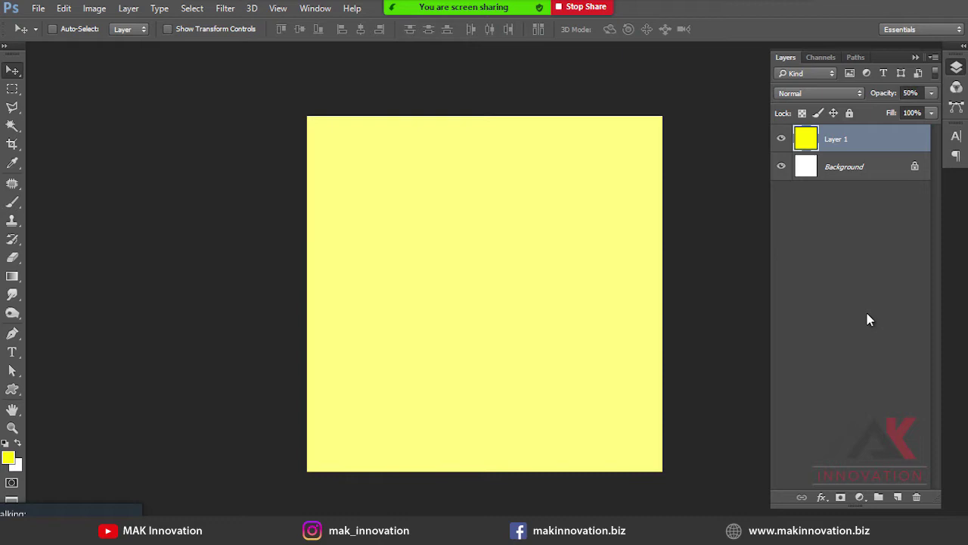
Add the text "MAK INNovation" in the upper-left part of the yellow canvas.
{"action": "key", "text": "t"}
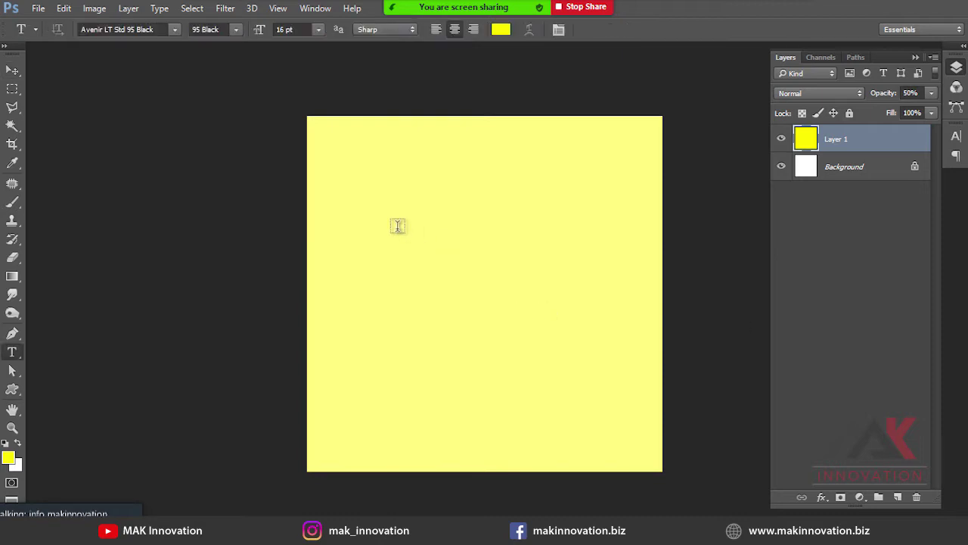
{"action": "left_click", "coordinate": [397, 227]}
{"action": "type", "text": "MAK Inno"}
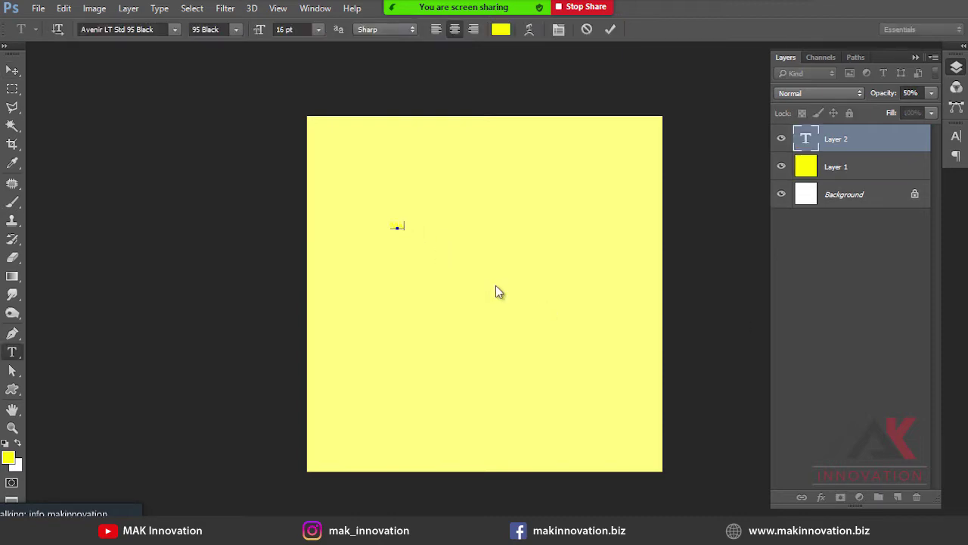
{"action": "type", "text": "vation"}
{"action": "key", "text": "ctrl+Return"}
Preview the canvas in full-screen mode and recolor the text black.
{"action": "key", "text": "f"}
{"action": "key", "text": "f"}
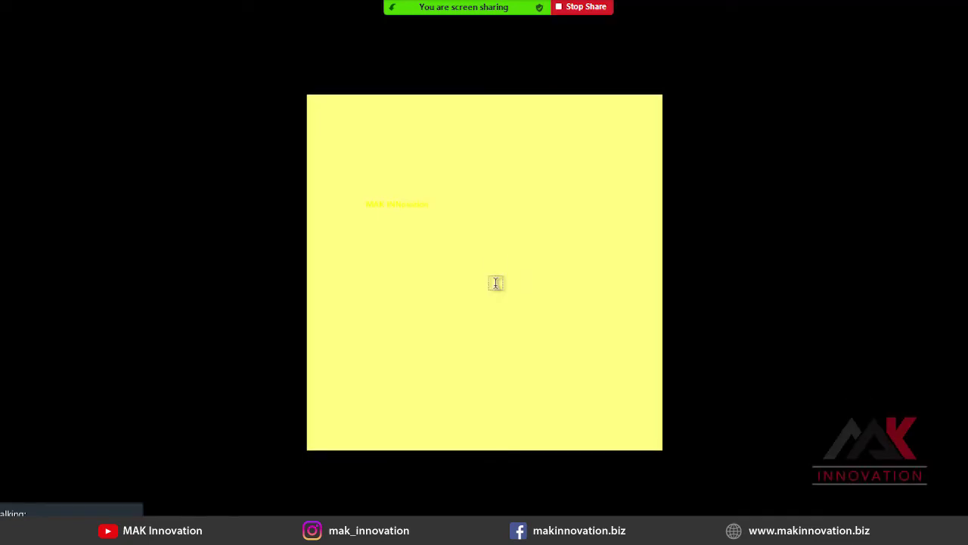
{"action": "key", "text": "f"}
{"action": "key", "text": "v"}
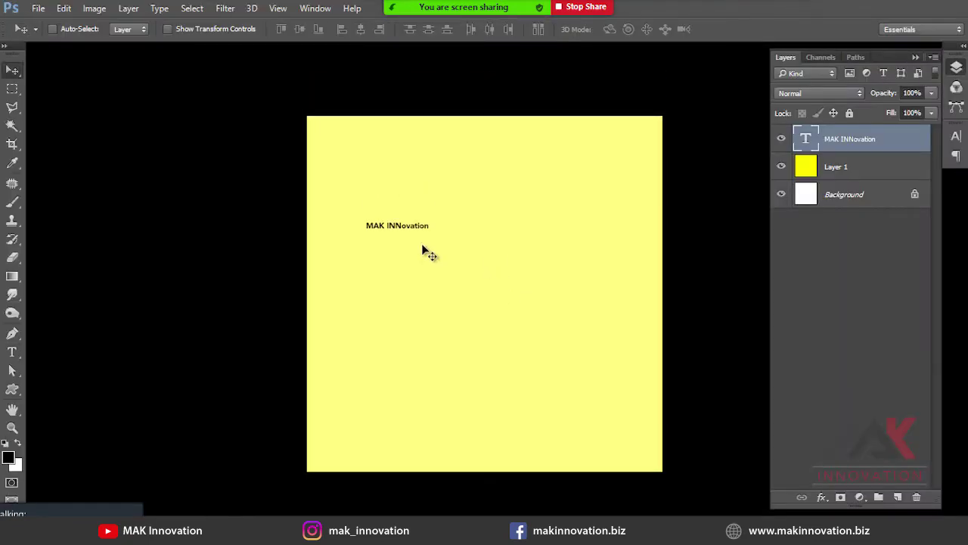
Set the whole "MAK INNovation" text to All Caps.
{"action": "key", "text": "t"}
{"action": "left_click", "coordinate": [402, 226]}
{"action": "key", "text": "ctrl+a"}
{"action": "key", "text": "ctrl+t"}
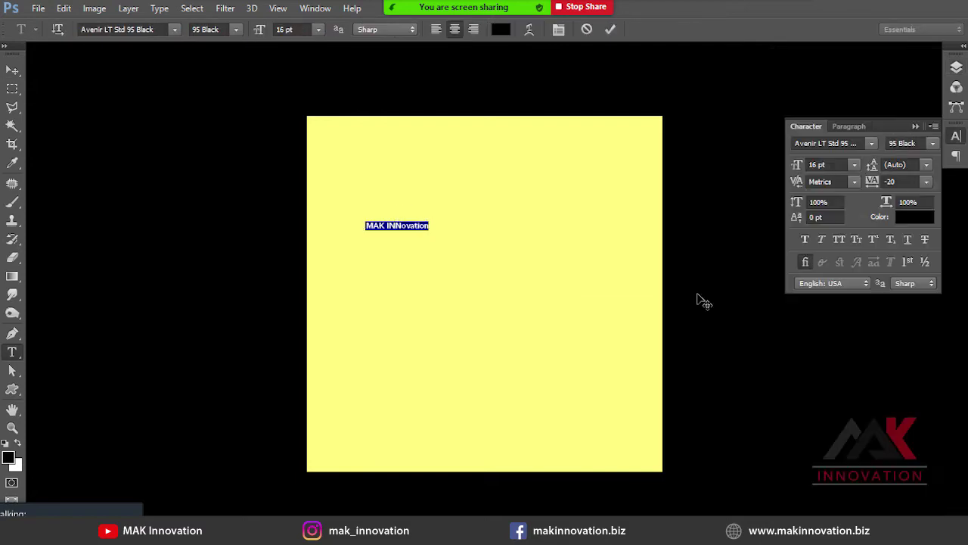
{"action": "left_click", "coordinate": [839, 239]}
{"action": "left_click", "coordinate": [956, 137]}
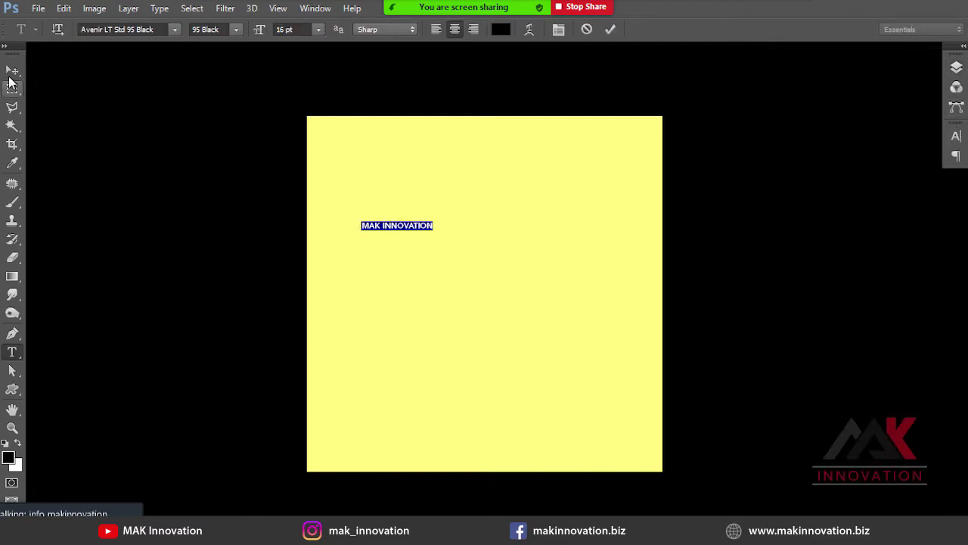
Enlarge the text with Free Transform to span most of the canvas width and move it to the canvas centre.
{"action": "left_click", "coordinate": [11, 71]}
{"action": "key", "text": "ctrl+t"}
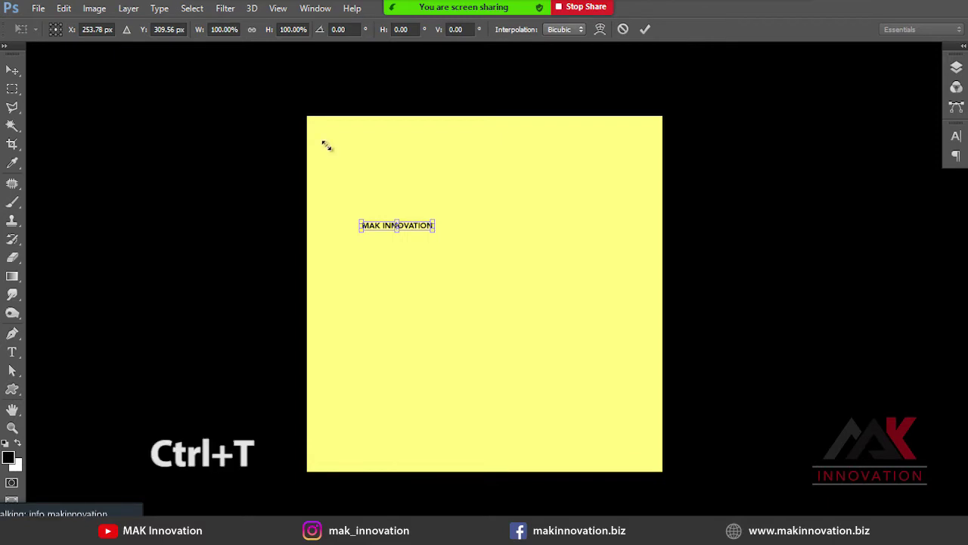
{"action": "left_click_drag", "start_coordinate": [438, 231], "coordinate": [564, 307]}
{"action": "key", "text": "Return"}
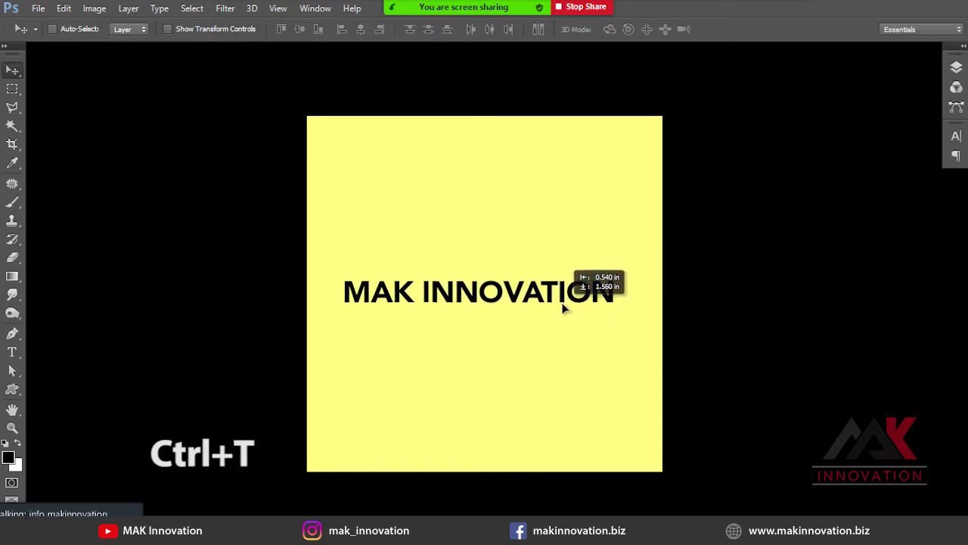
{"action": "key", "text": "ctrl+t"}
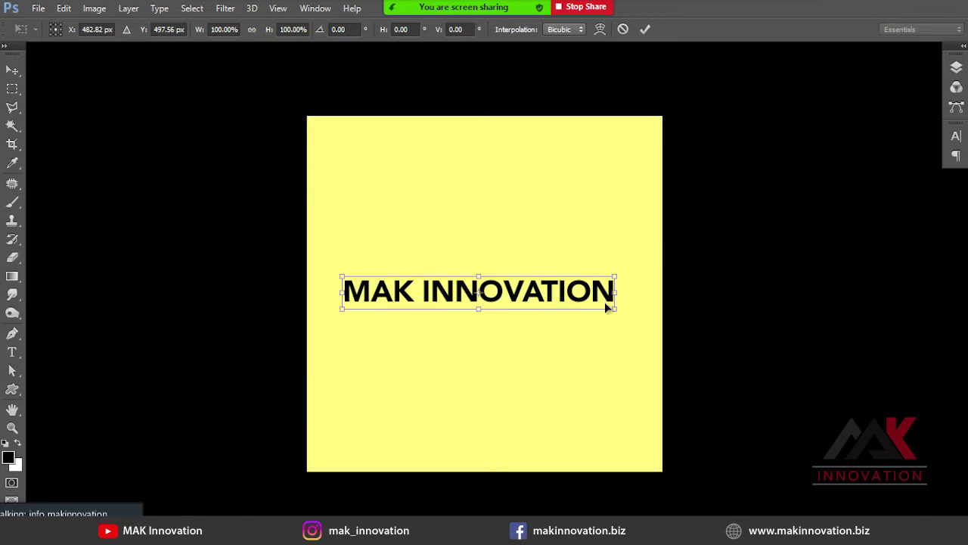
{"action": "key", "text": "Return"}
Merge the text layer and the yellow layer into the Background.
{"action": "left_click", "coordinate": [956, 67]}
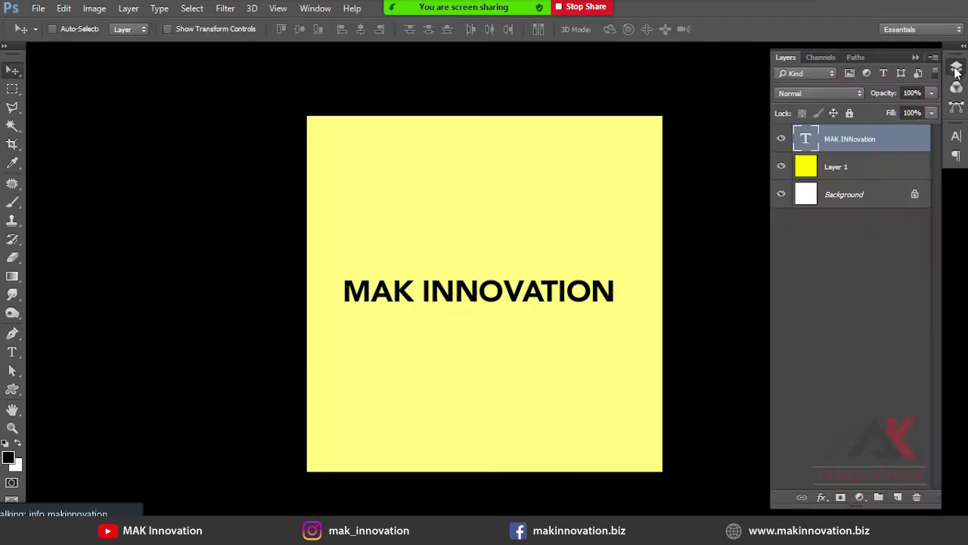
{"action": "left_click", "coordinate": [840, 197], "text": "shift"}
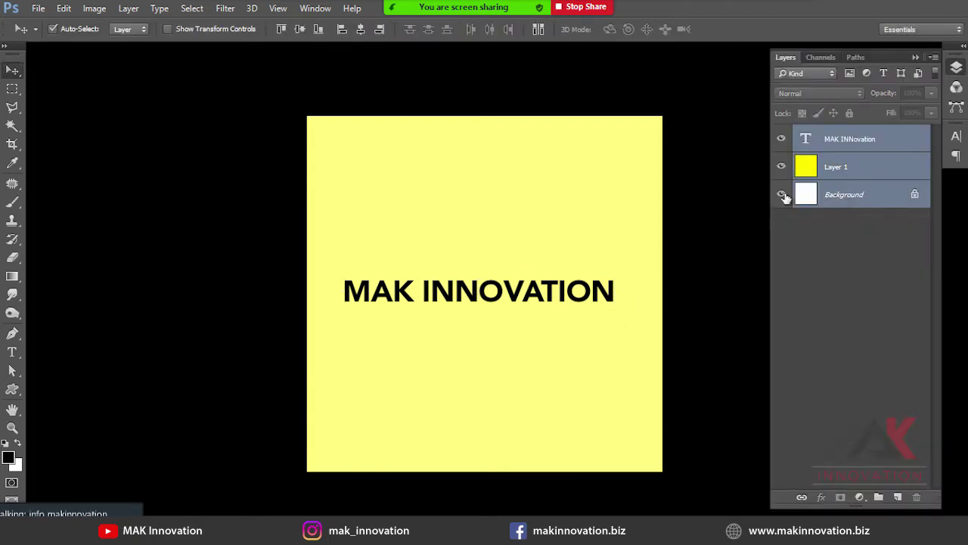
{"action": "key", "text": "ctrl+e"}
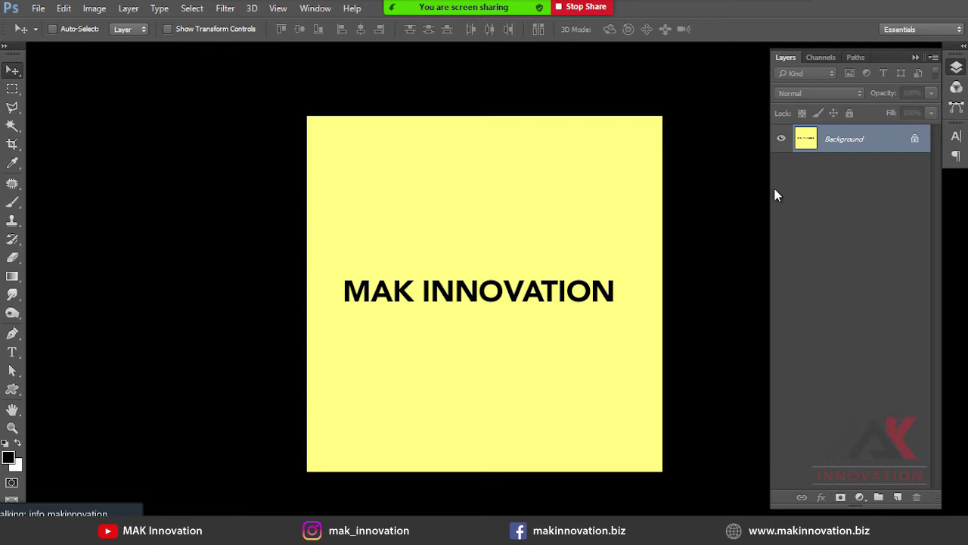
Convert the merged image to Grayscale mode, discarding the color information.
{"action": "left_click", "coordinate": [89, 9]}
{"action": "mouse_move", "coordinate": [91, 26]}
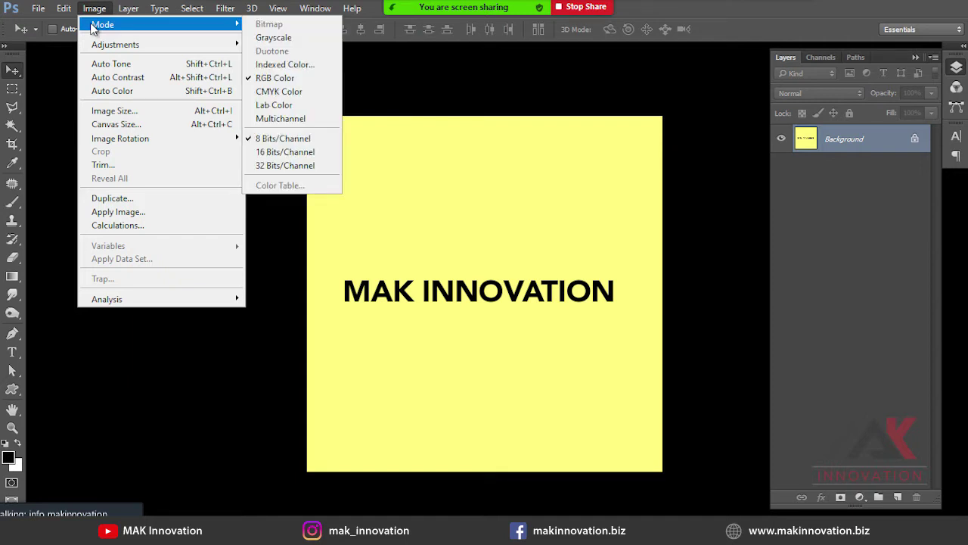
{"action": "left_click", "coordinate": [94, 9]}
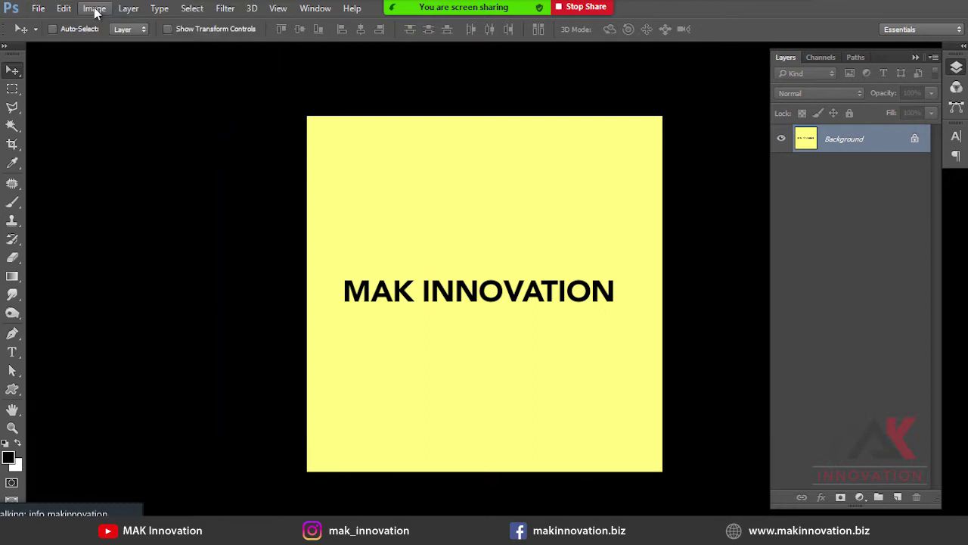
{"action": "left_click", "coordinate": [94, 12]}
{"action": "mouse_move", "coordinate": [108, 25]}
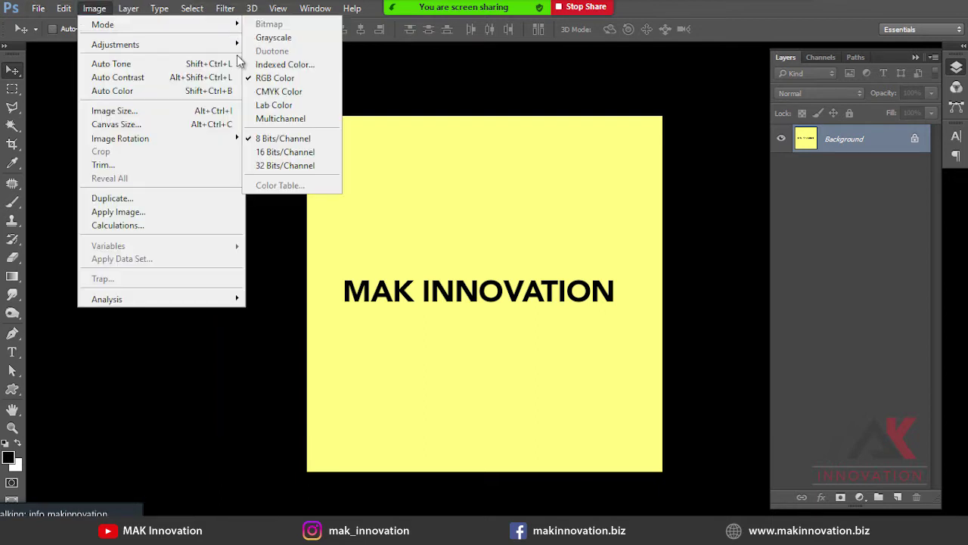
{"action": "left_click", "coordinate": [311, 38]}
{"action": "key", "text": "Return"}
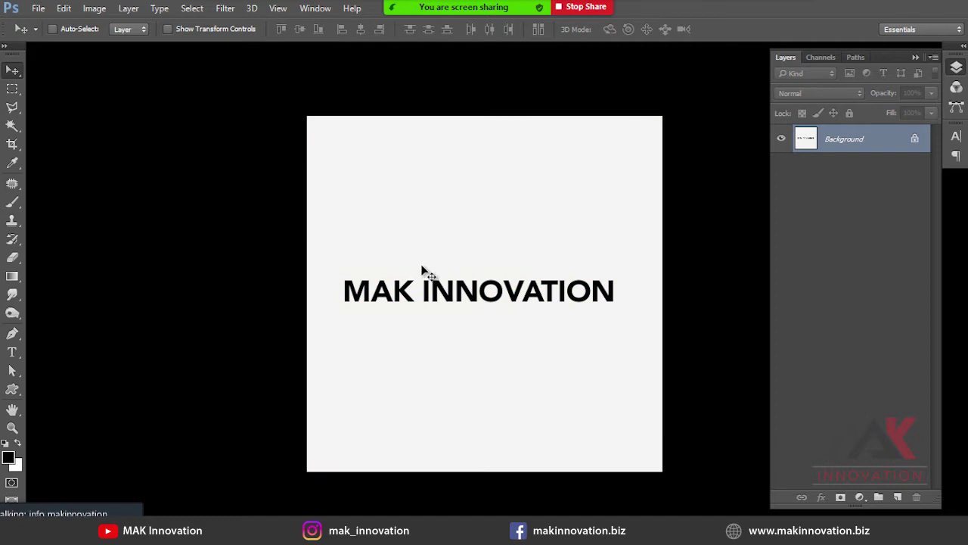
Apply Levels to the grayscale image with black input level 66 and white input level 170.
{"action": "key", "text": "ctrl+l"}
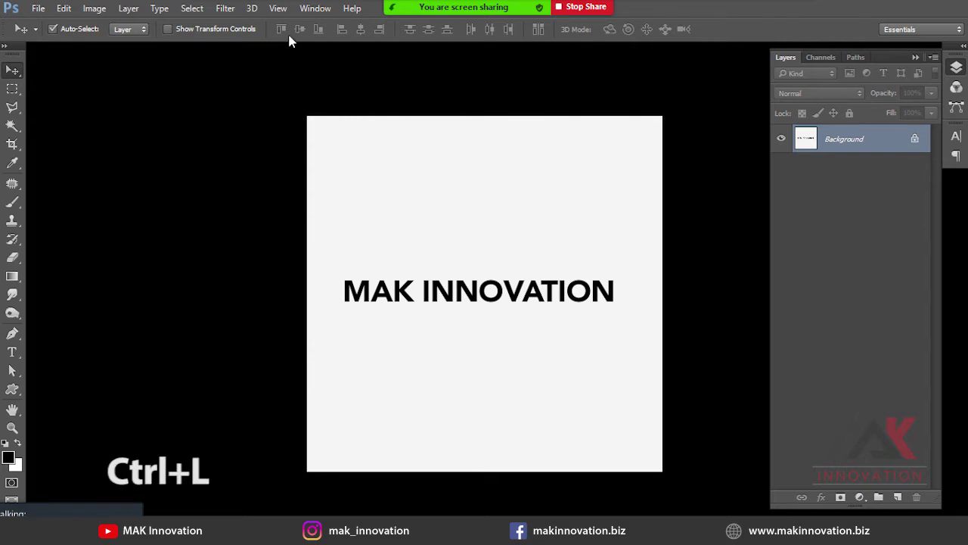
{"action": "left_click_drag", "start_coordinate": [689, 236], "coordinate": [728, 231]}
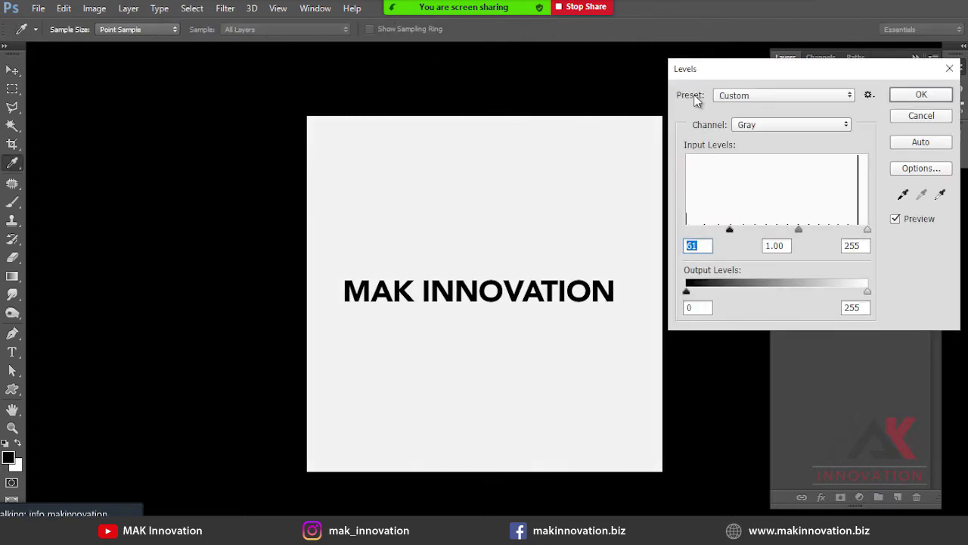
{"action": "left_click_drag", "start_coordinate": [693, 73], "coordinate": [697, 121]}
{"action": "left_click_drag", "start_coordinate": [734, 281], "coordinate": [737, 282]}
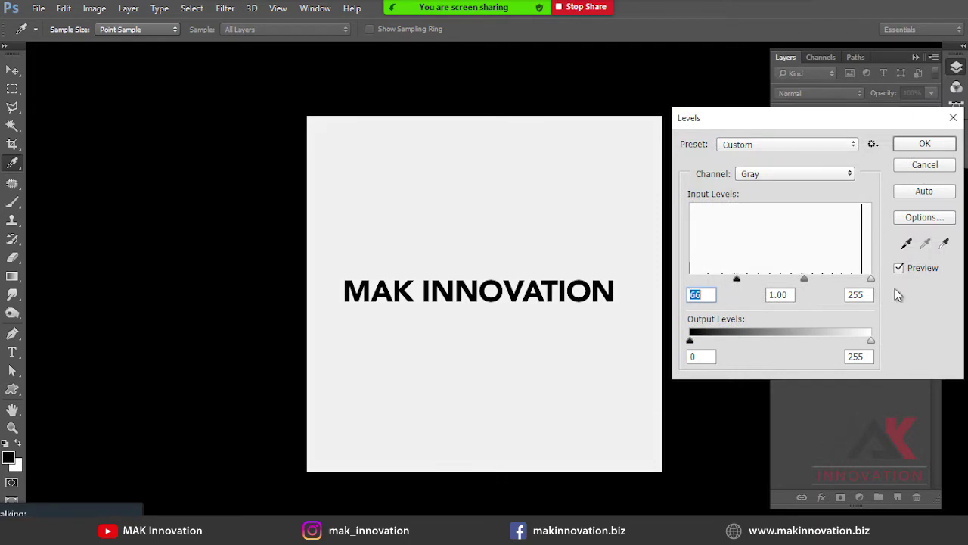
{"action": "left_click_drag", "start_coordinate": [870, 280], "coordinate": [811, 279]}
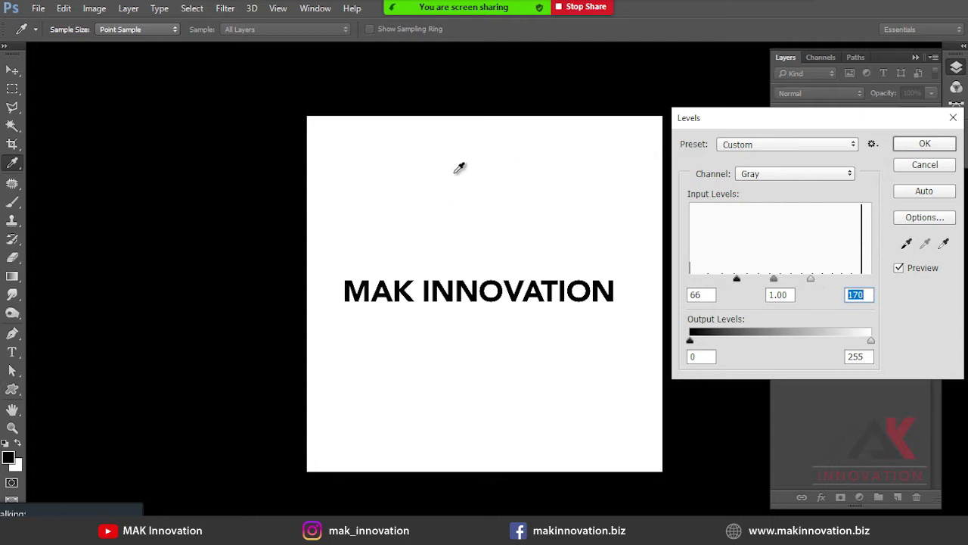
{"action": "left_click", "coordinate": [909, 146]}
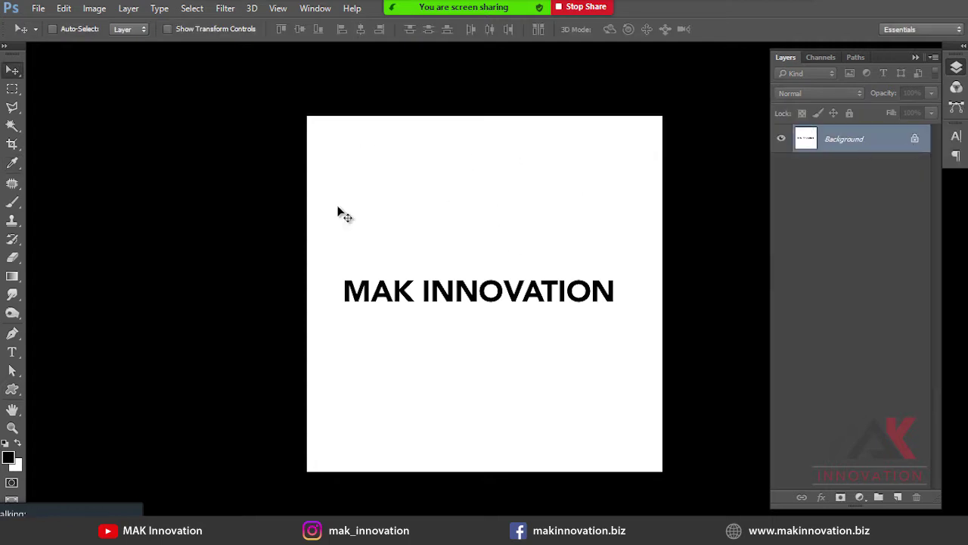
Convert the image to Bitmap mode at 100 pixels/inch using the 50% Threshold method and inspect the lettering.
{"action": "left_click", "coordinate": [825, 59]}
{"action": "left_click_drag", "start_coordinate": [340, 234], "coordinate": [556, 358]}
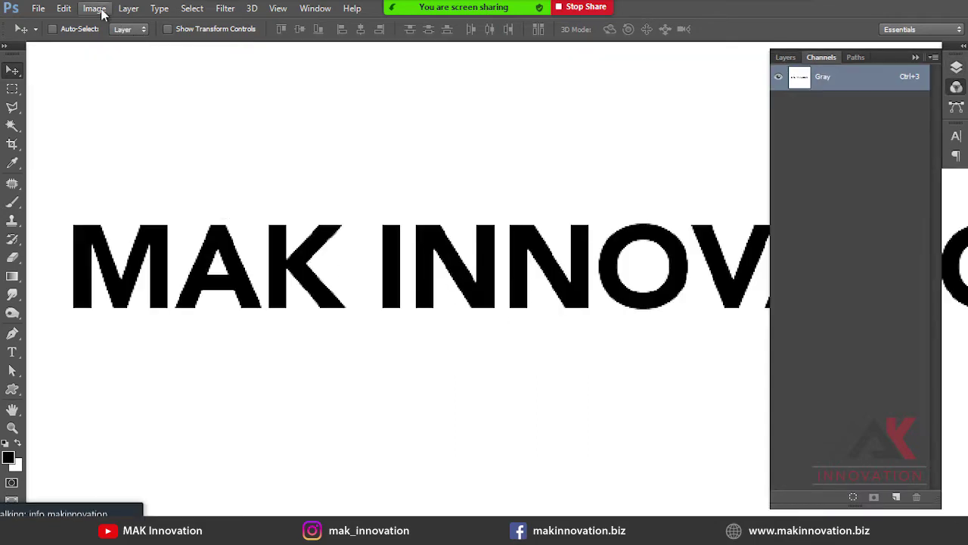
{"action": "left_click", "coordinate": [93, 9]}
{"action": "mouse_move", "coordinate": [104, 23]}
{"action": "left_click", "coordinate": [291, 25]}
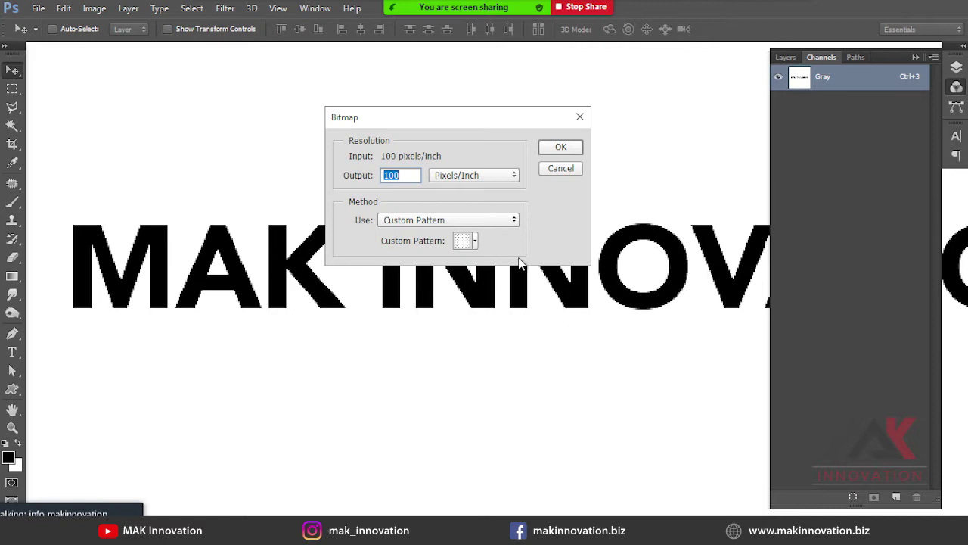
{"action": "left_click", "coordinate": [484, 223]}
{"action": "left_click", "coordinate": [472, 231]}
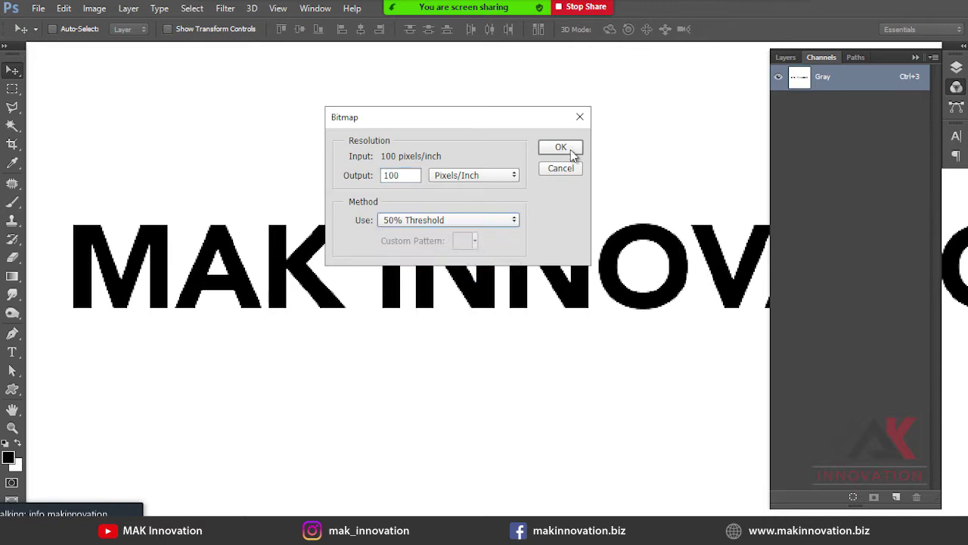
{"action": "left_click", "coordinate": [561, 148]}
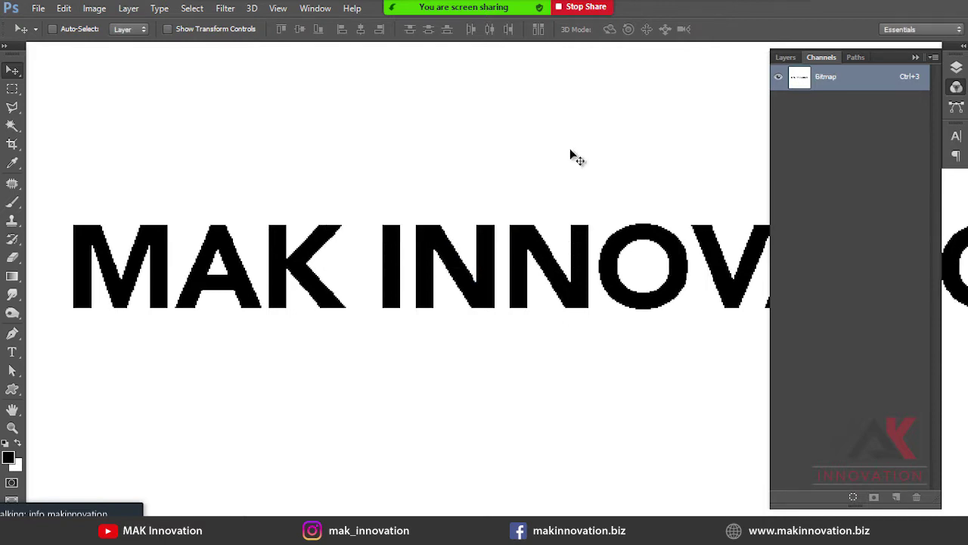
{"action": "key", "text": "ctrl+minus"}
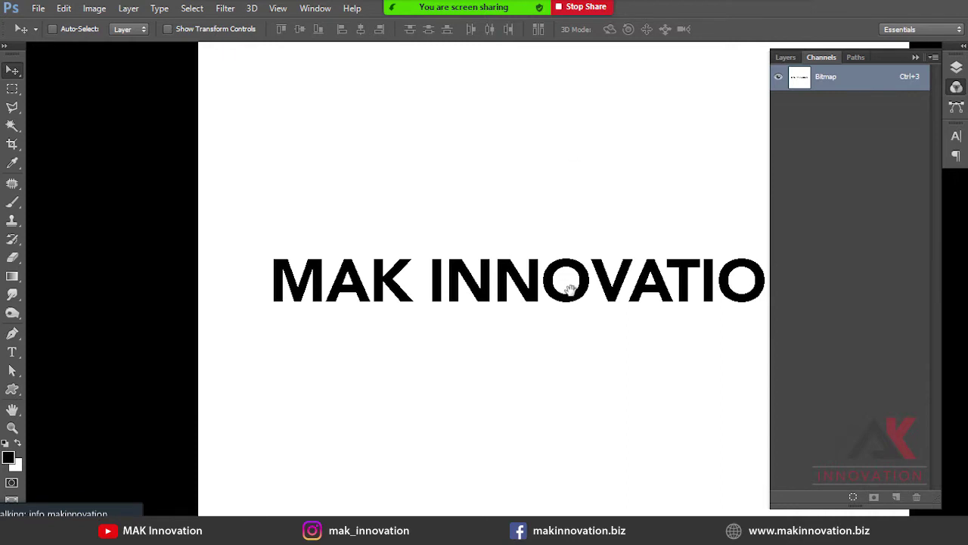
{"action": "left_click_drag", "start_coordinate": [570, 287], "coordinate": [398, 216]}
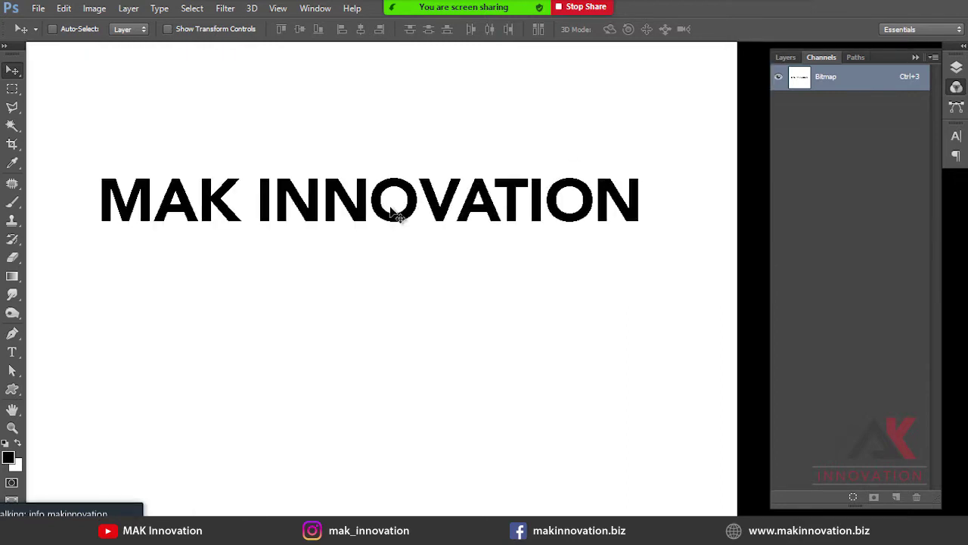
{"action": "key", "text": "ctrl+minus"}
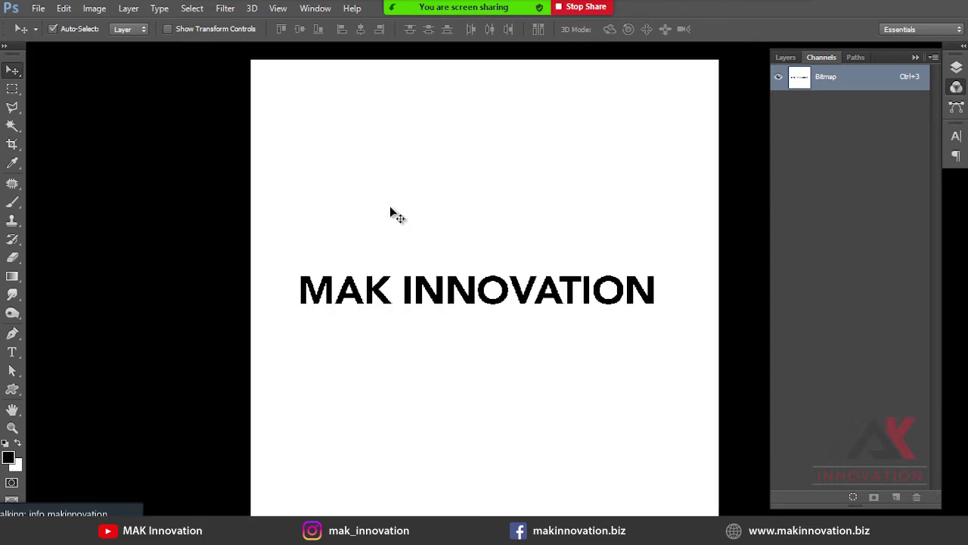
Undo the Bitmap, Levels and Grayscale changes to return to the yellow RGB image.
{"action": "left_click", "coordinate": [781, 58]}
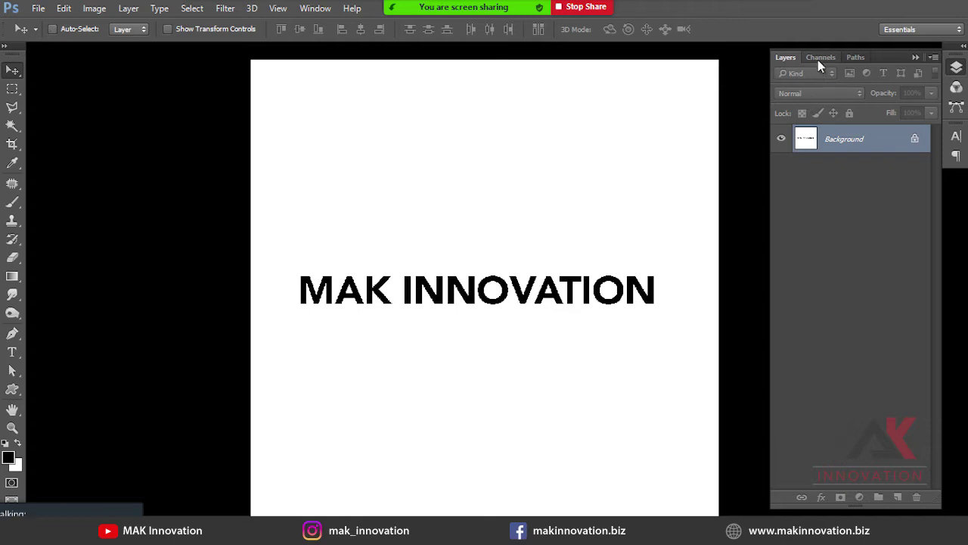
{"action": "left_click", "coordinate": [819, 59]}
{"action": "key", "text": "ctrl+z"}
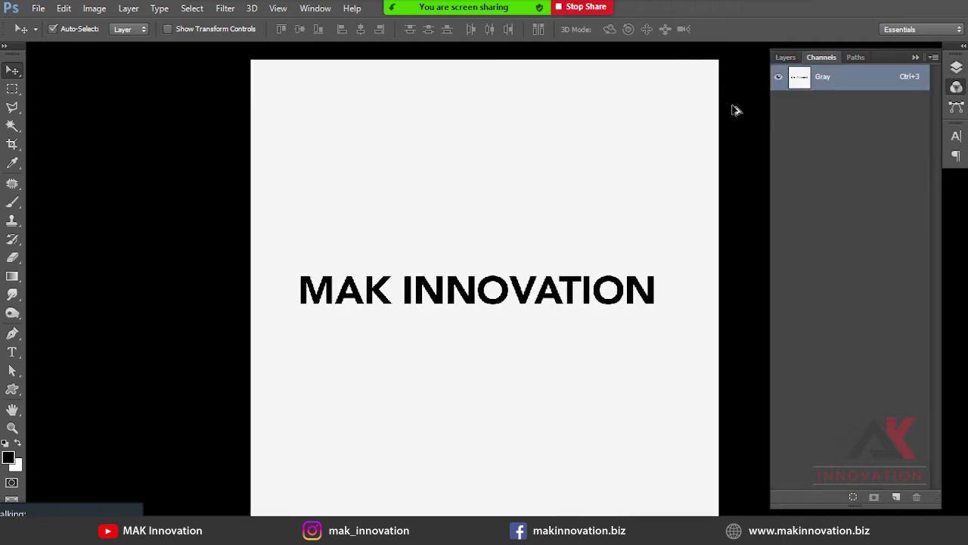
{"action": "key", "text": "ctrl+z"}
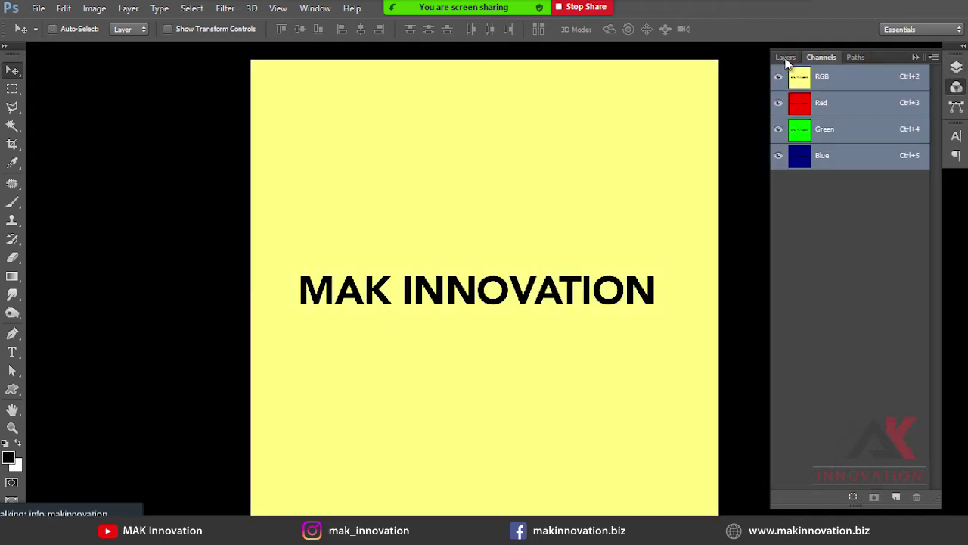
{"action": "left_click", "coordinate": [785, 59]}
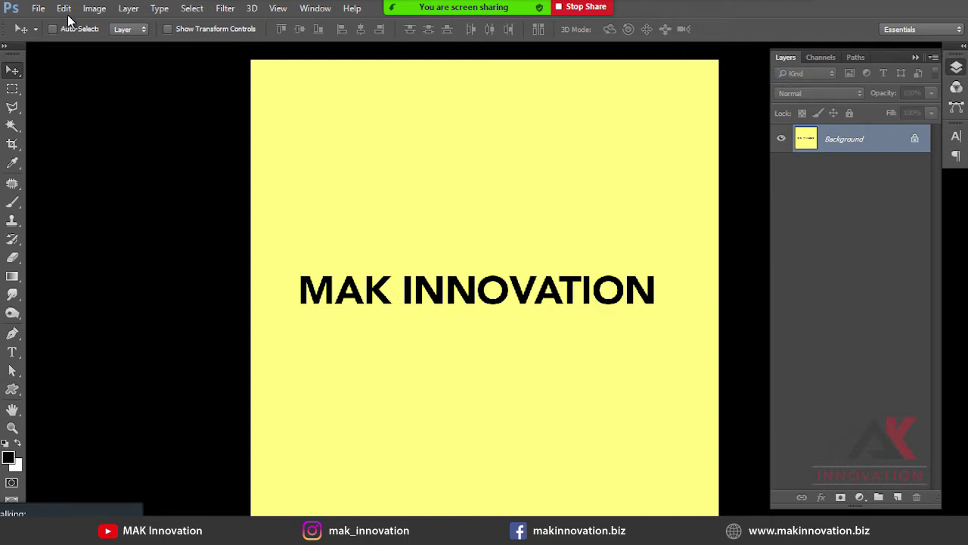
Convert the yellow image from RGB to CMYK Color mode.
{"action": "left_click", "coordinate": [94, 9]}
{"action": "mouse_move", "coordinate": [113, 25]}
{"action": "left_click", "coordinate": [291, 92]}
{"action": "key", "text": "Return"}
{"action": "left_click", "coordinate": [93, 8]}
{"action": "left_click", "coordinate": [94, 10]}
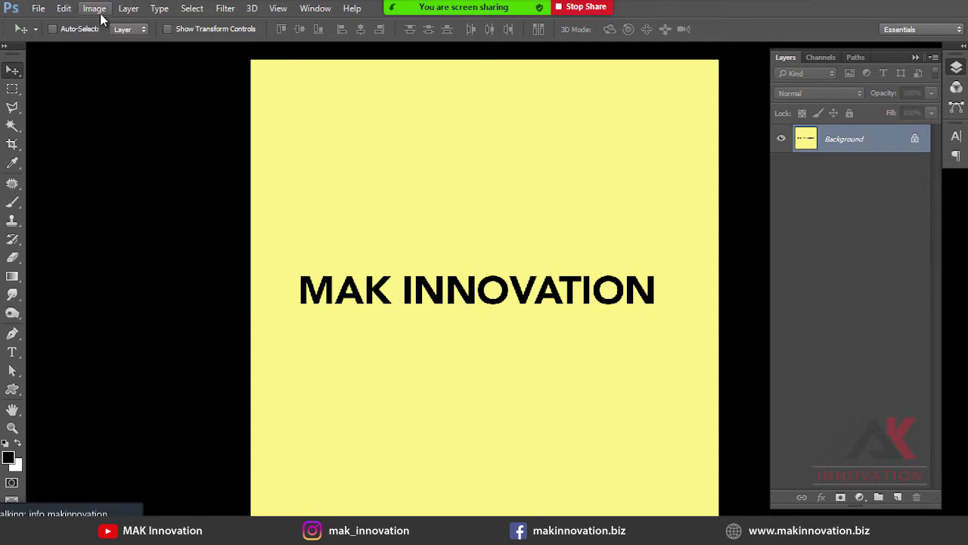
{"action": "left_click", "coordinate": [95, 9]}
{"action": "mouse_move", "coordinate": [104, 26]}
{"action": "left_click", "coordinate": [270, 91]}
Examine the CMYK channels by hiding Black, Yellow and Magenta one after another, and show them all again.
{"action": "left_click", "coordinate": [824, 58]}
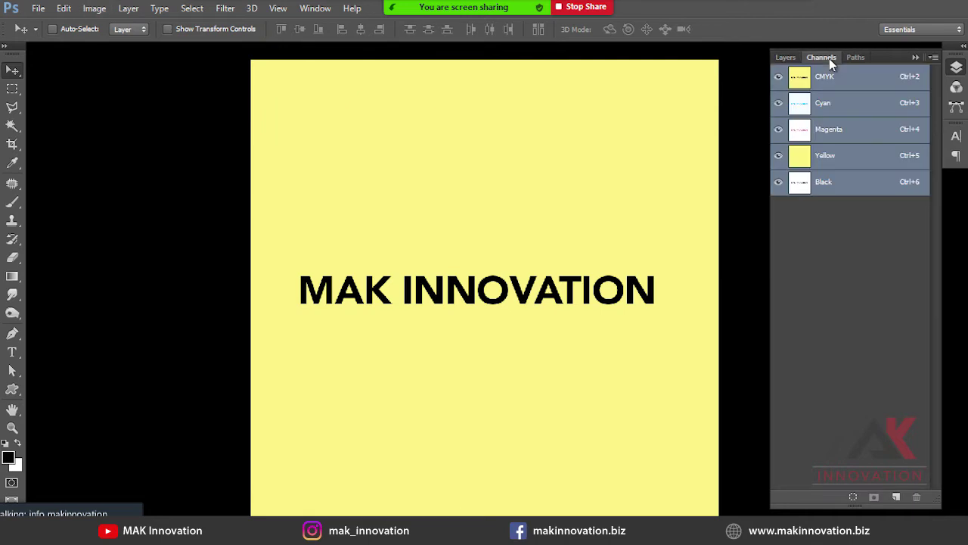
{"action": "left_click", "coordinate": [779, 181]}
{"action": "left_click", "coordinate": [778, 155]}
{"action": "left_click", "coordinate": [779, 129]}
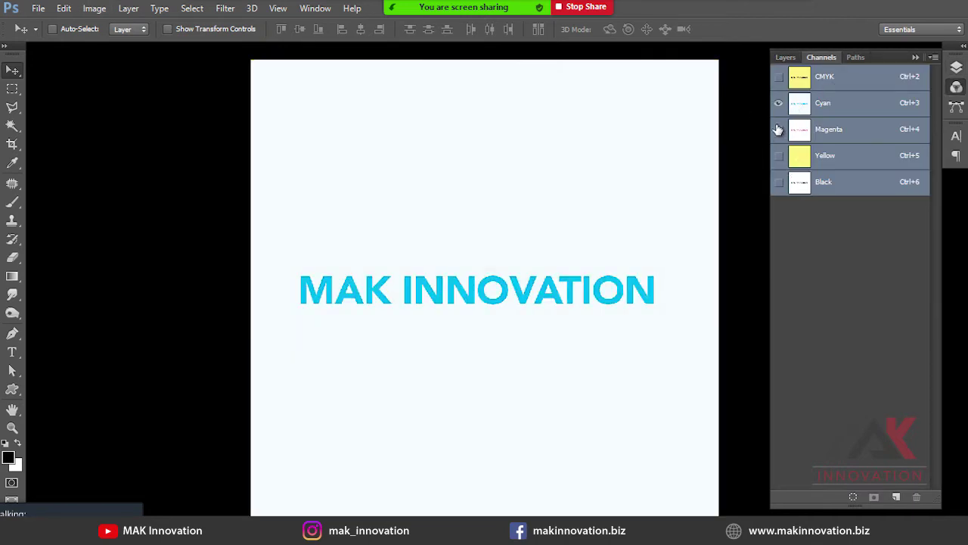
{"action": "left_click", "coordinate": [778, 129]}
{"action": "left_click", "coordinate": [778, 155]}
{"action": "left_click", "coordinate": [779, 184]}
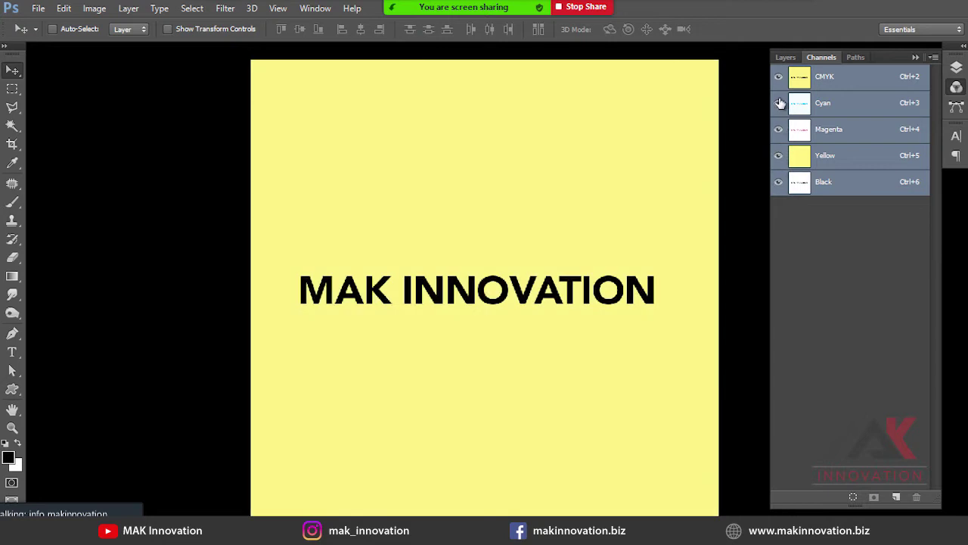
Select the whole canvas, add a new layer above the Background and fill it with white.
{"action": "left_click", "coordinate": [784, 58]}
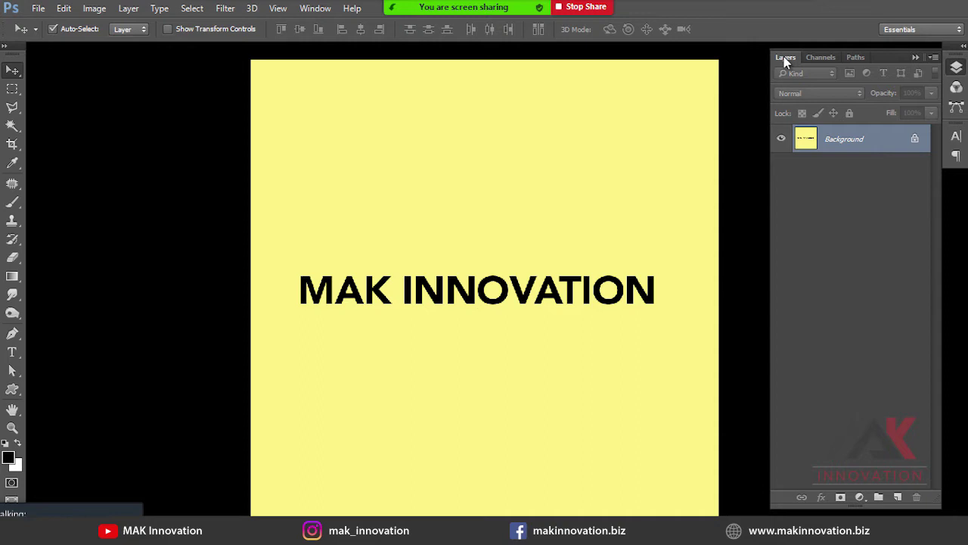
{"action": "key", "text": "ctrl+a"}
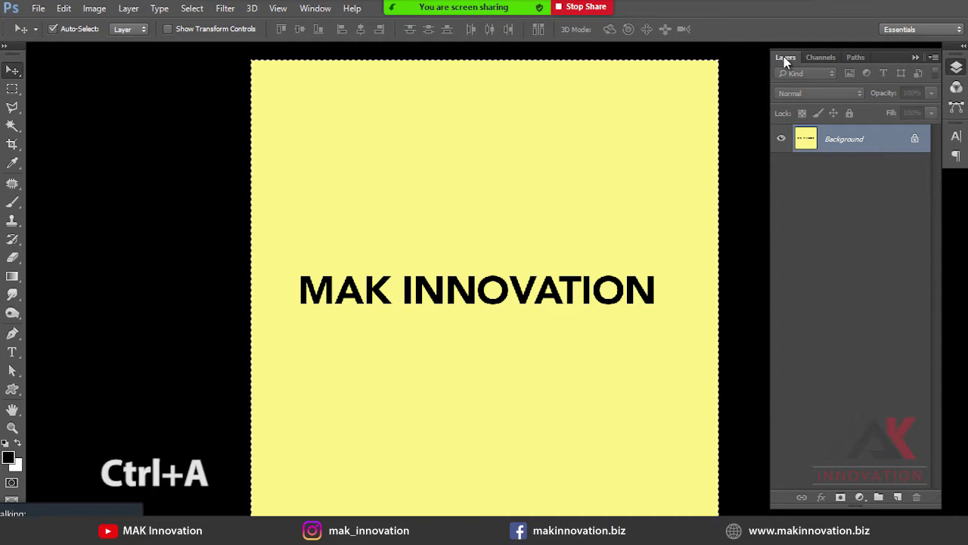
{"action": "left_click", "coordinate": [898, 497]}
{"action": "key", "text": "ctrl+apostrophe"}
{"action": "key", "text": "ctrl+BackSpace"}
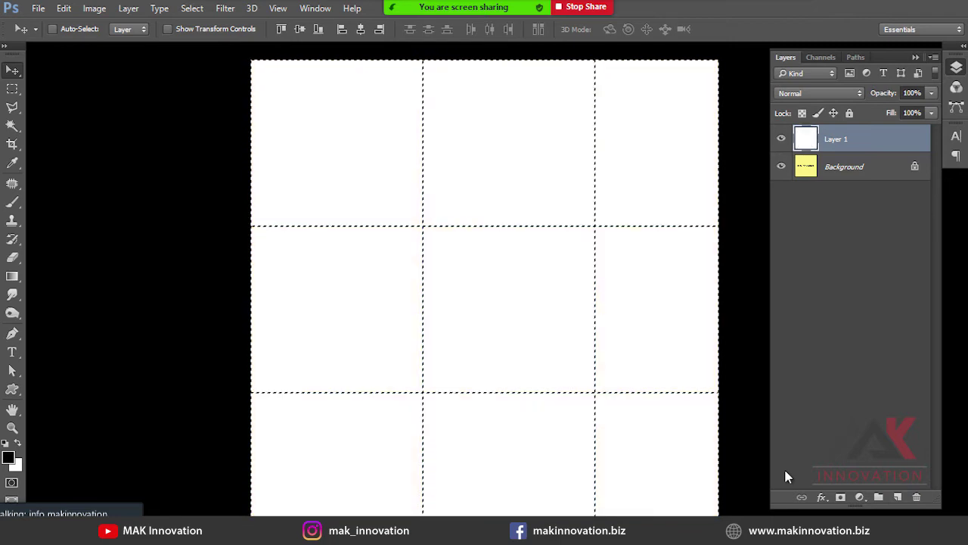
Clear the canvas selection, hide the Cyan, Magenta and Yellow channels and select the Black channel.
{"action": "key", "text": "ctrl+d"}
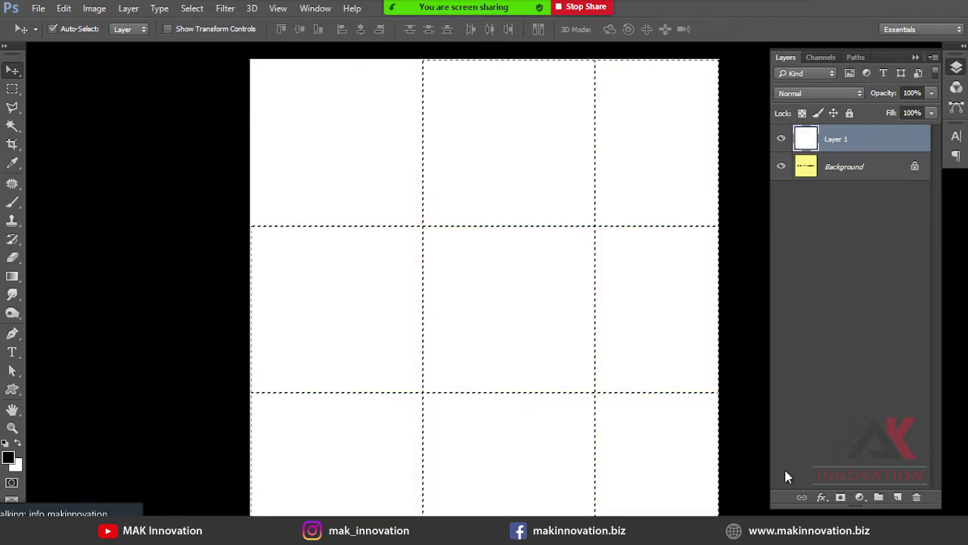
{"action": "key", "text": "ctrl+minus"}
{"action": "key", "text": "ctrl+plus"}
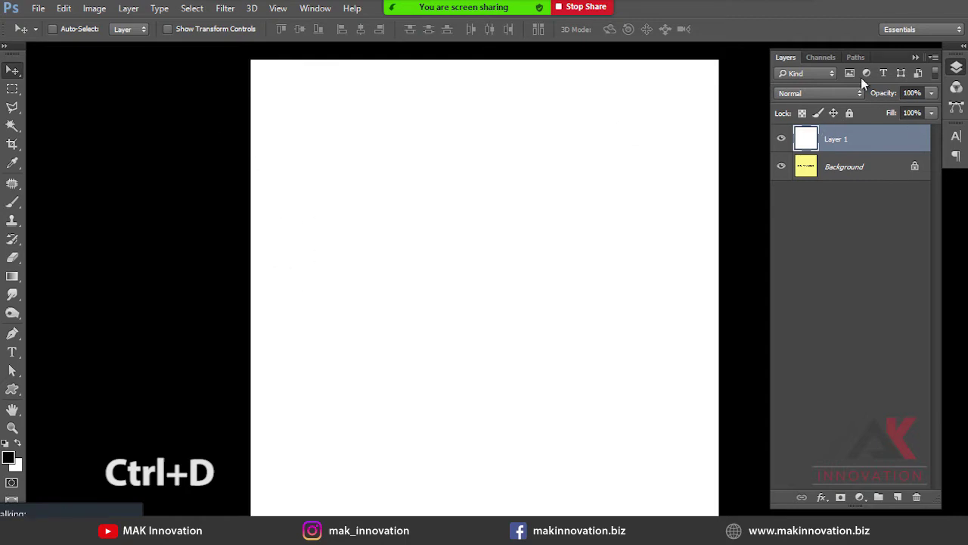
{"action": "left_click", "coordinate": [831, 57]}
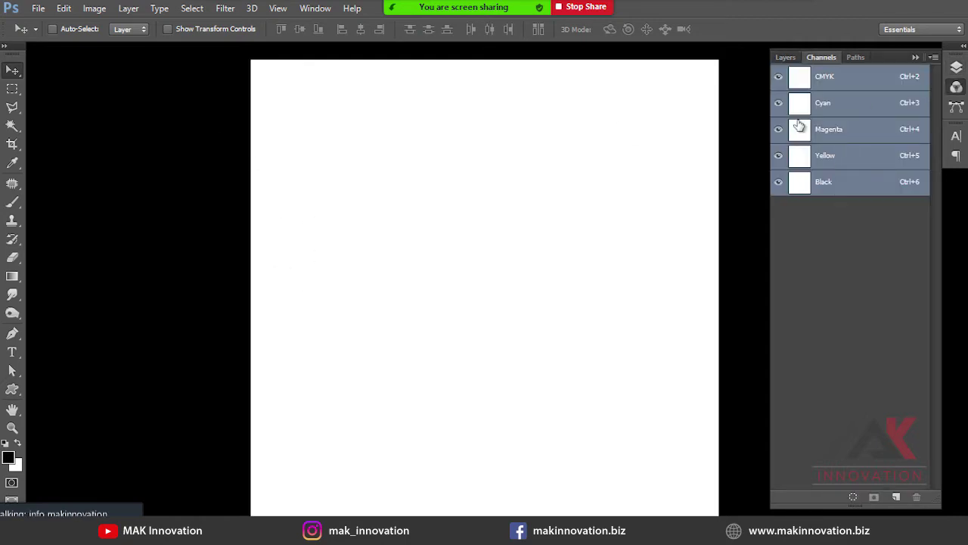
{"action": "left_click_drag", "start_coordinate": [779, 103], "coordinate": [779, 157]}
{"action": "left_click", "coordinate": [847, 188]}
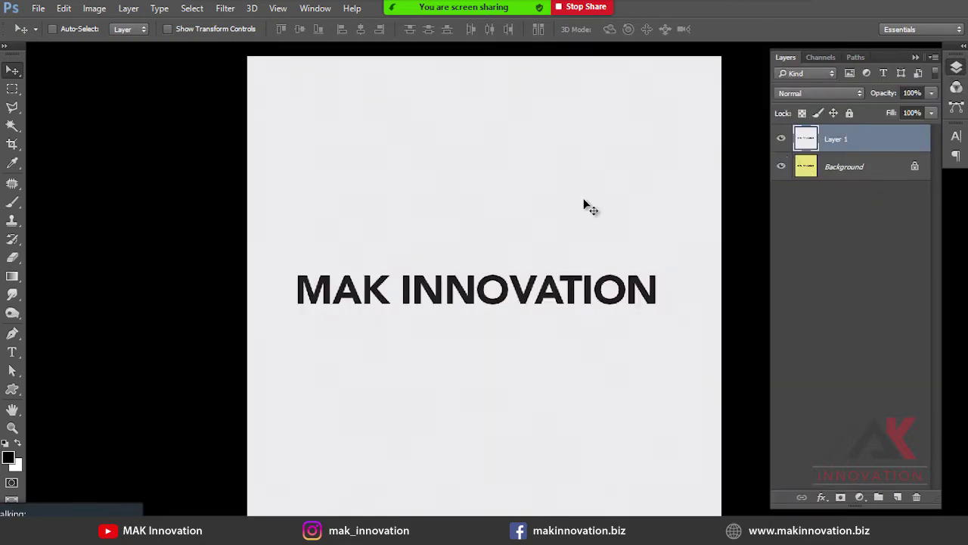
Select the whole canvas on the Cyan channel, and go on through the Magenta and Yellow channels.
{"action": "left_click", "coordinate": [821, 59]}
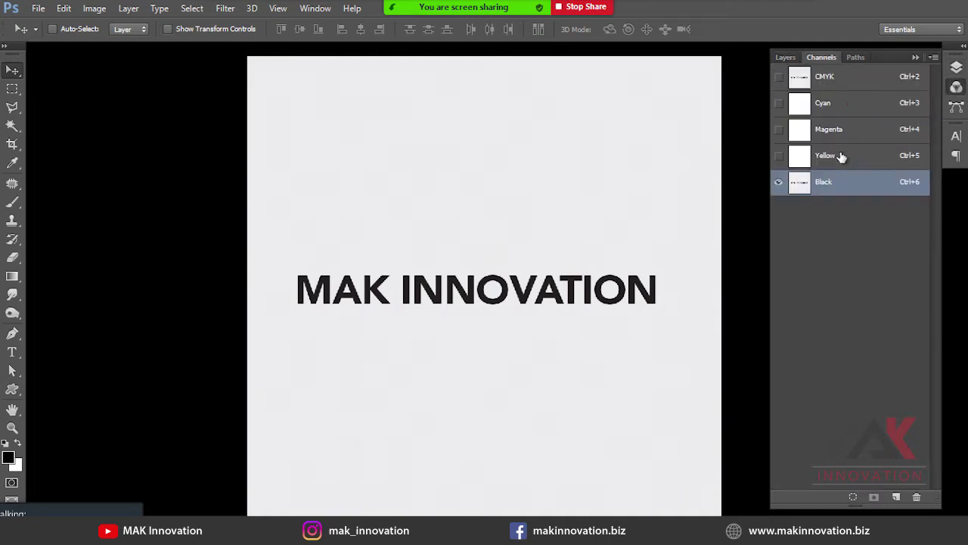
{"action": "left_click", "coordinate": [783, 59]}
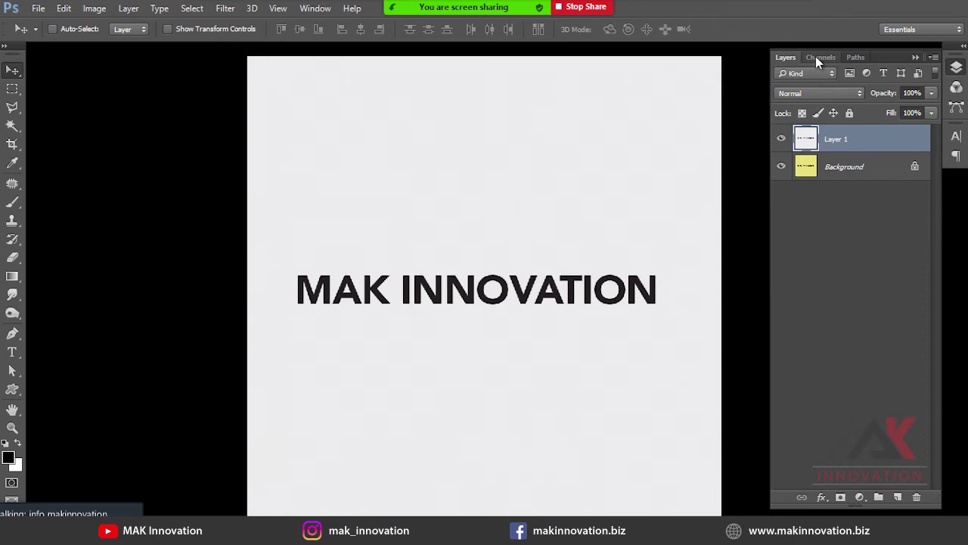
{"action": "left_click", "coordinate": [819, 58]}
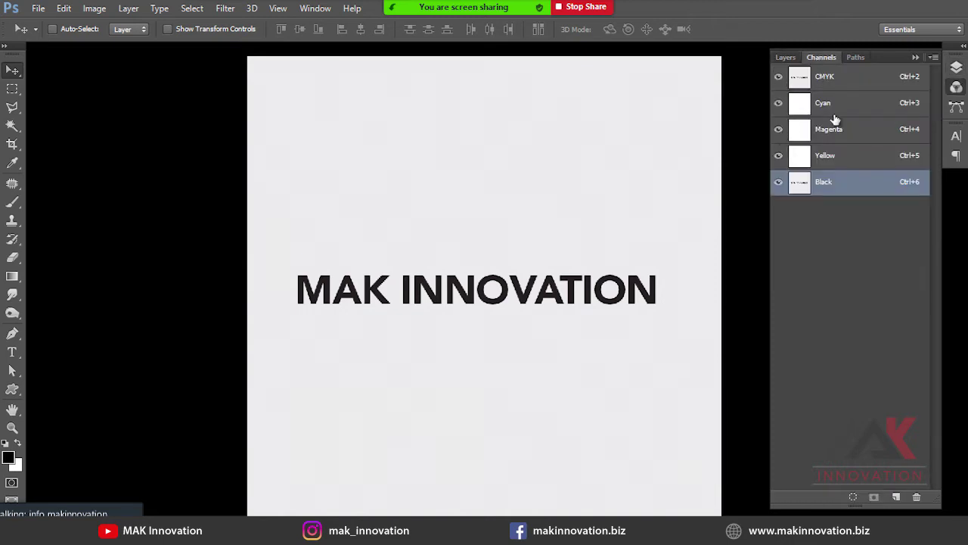
{"action": "left_click", "coordinate": [833, 112]}
{"action": "key", "text": "ctrl+a"}
{"action": "key", "text": "ctrl+apostrophe"}
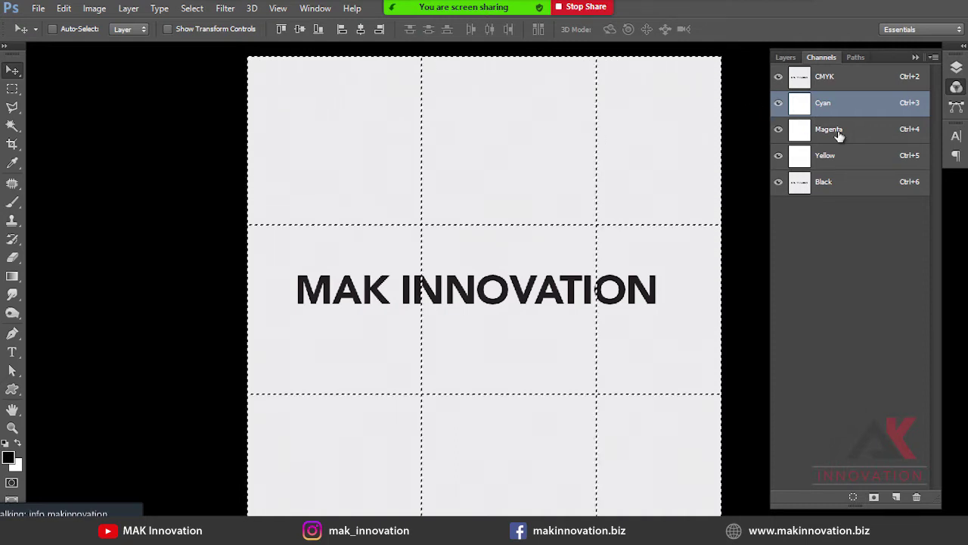
{"action": "left_click", "coordinate": [838, 133]}
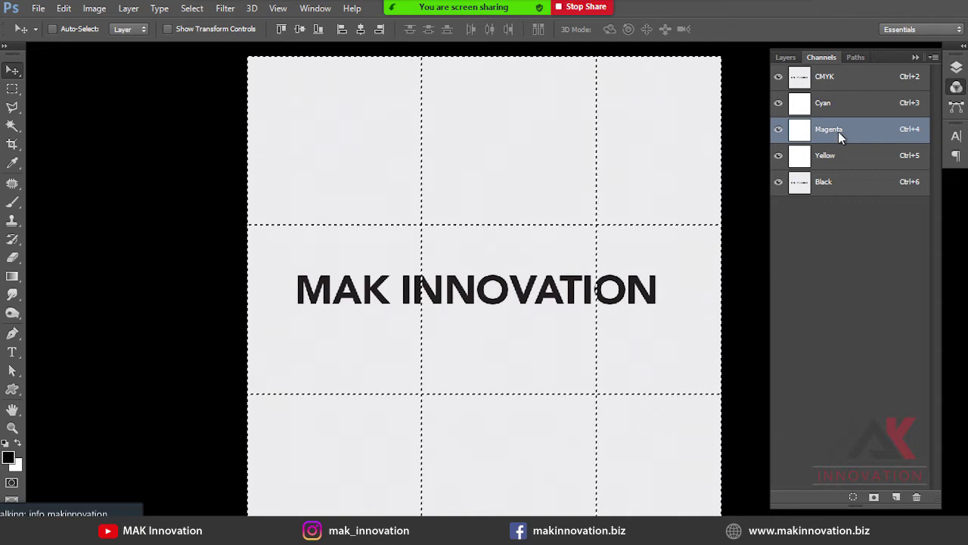
{"action": "left_click_drag", "start_coordinate": [830, 156], "coordinate": [864, 149]}
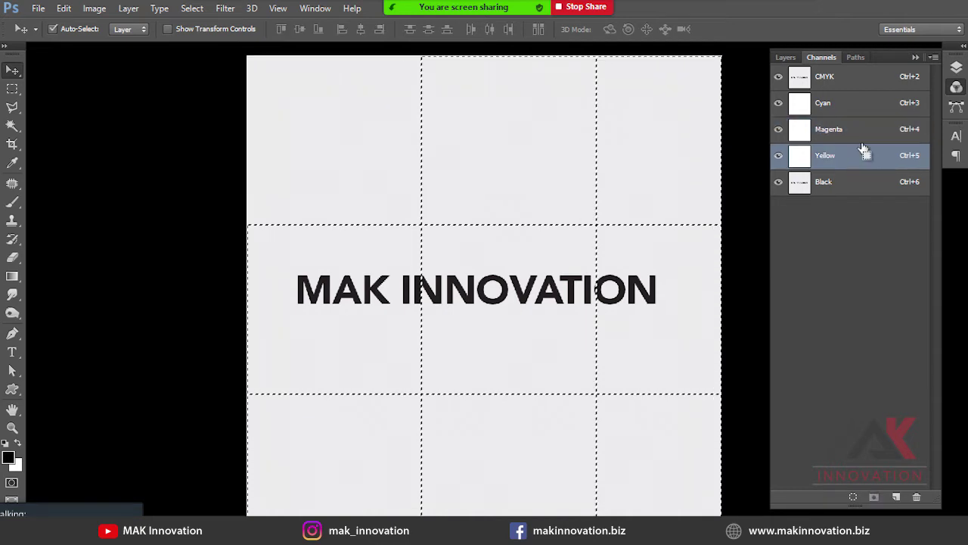
Add a white-filled layer between the Background and the grey text layer and lower its opacity to 34%.
{"action": "left_click", "coordinate": [795, 59]}
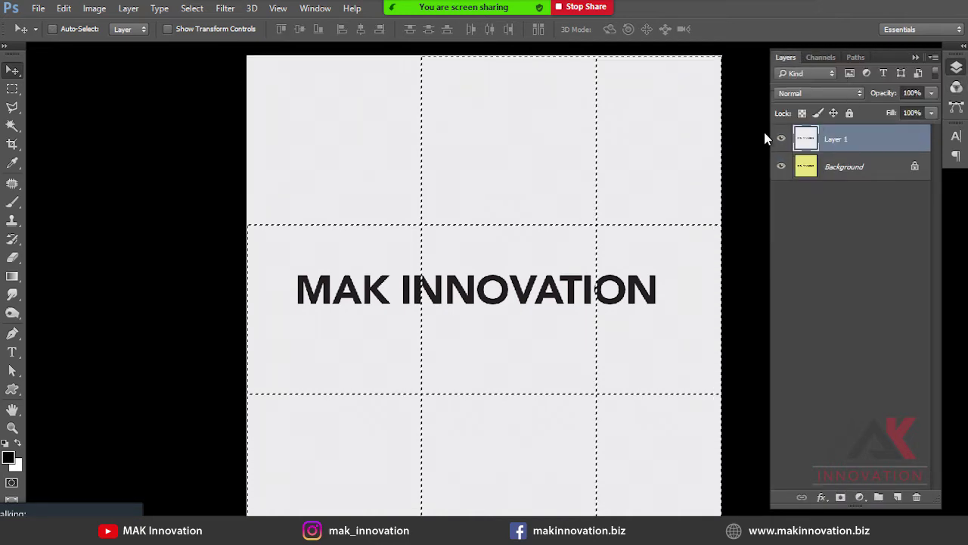
{"action": "left_click", "coordinate": [847, 166]}
{"action": "left_click", "coordinate": [897, 497]}
{"action": "key", "text": "ctrl+BackSpace"}
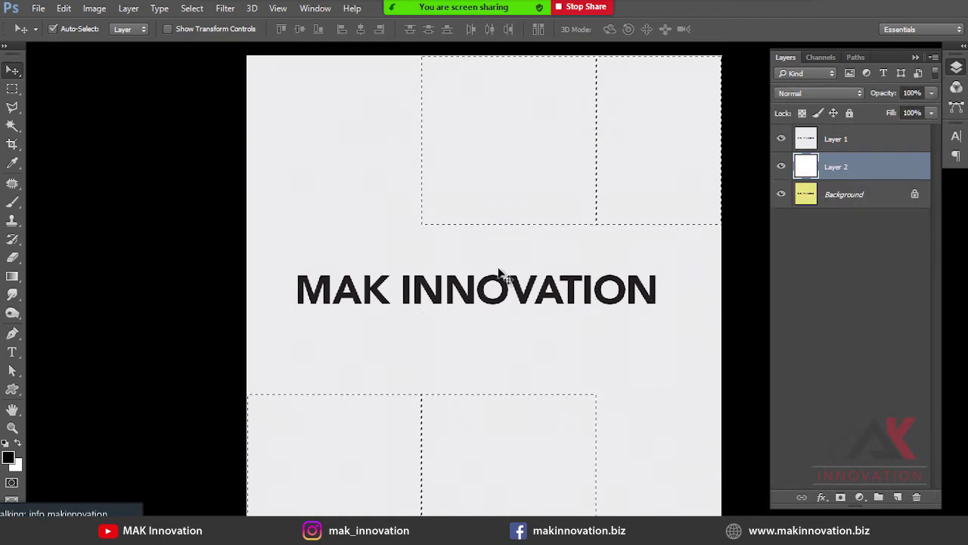
{"action": "key", "text": "3"}
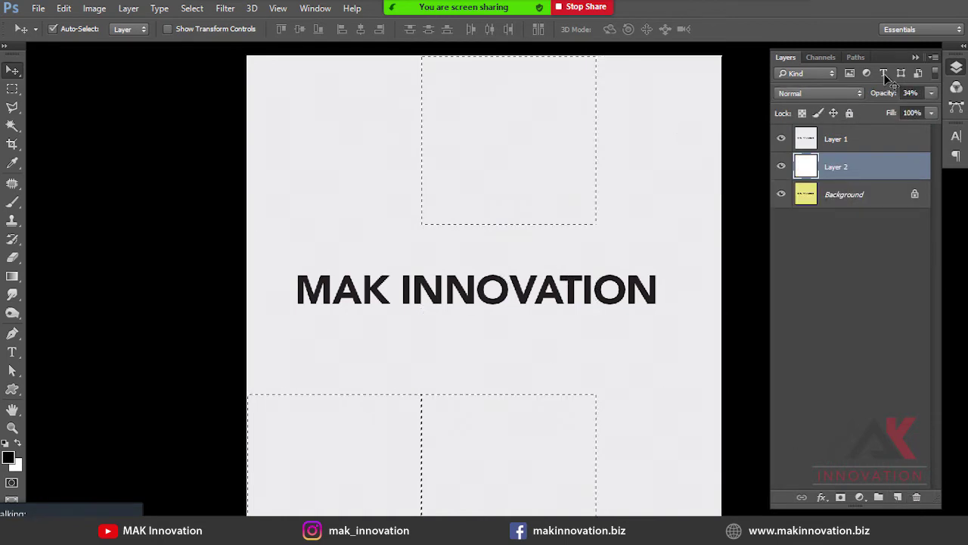
Compare the Cyan, Magenta, Yellow and Black channels by toggling their visibility, and show the full CMYK composite again.
{"action": "left_click", "coordinate": [822, 57]}
{"action": "left_click", "coordinate": [813, 101]}
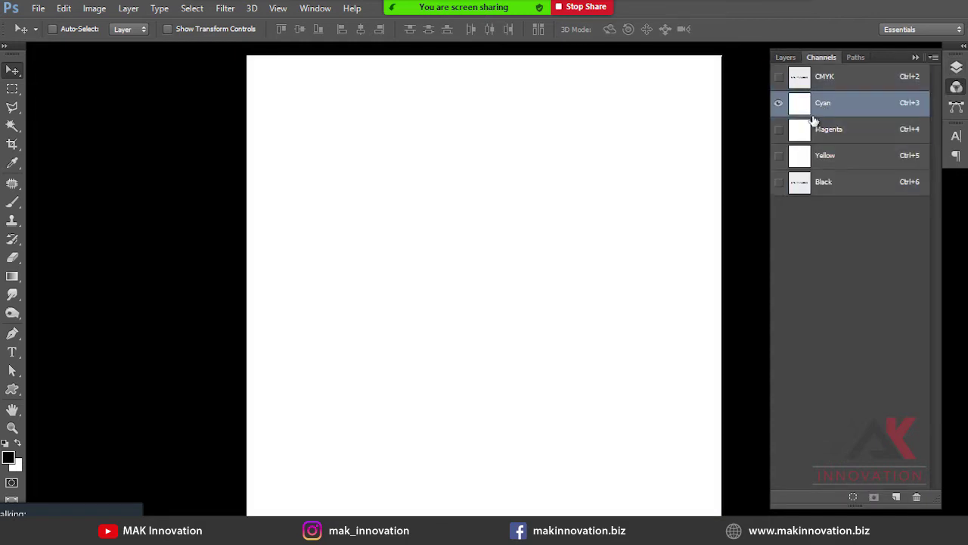
{"action": "left_click", "coordinate": [779, 129]}
{"action": "left_click", "coordinate": [779, 104]}
{"action": "left_click", "coordinate": [780, 156]}
{"action": "left_click", "coordinate": [779, 130]}
{"action": "left_click", "coordinate": [781, 182]}
{"action": "left_click", "coordinate": [782, 182]}
{"action": "left_click", "coordinate": [782, 182]}
{"action": "left_click", "coordinate": [782, 182]}
{"action": "left_click", "coordinate": [782, 183]}
{"action": "left_click", "coordinate": [782, 183]}
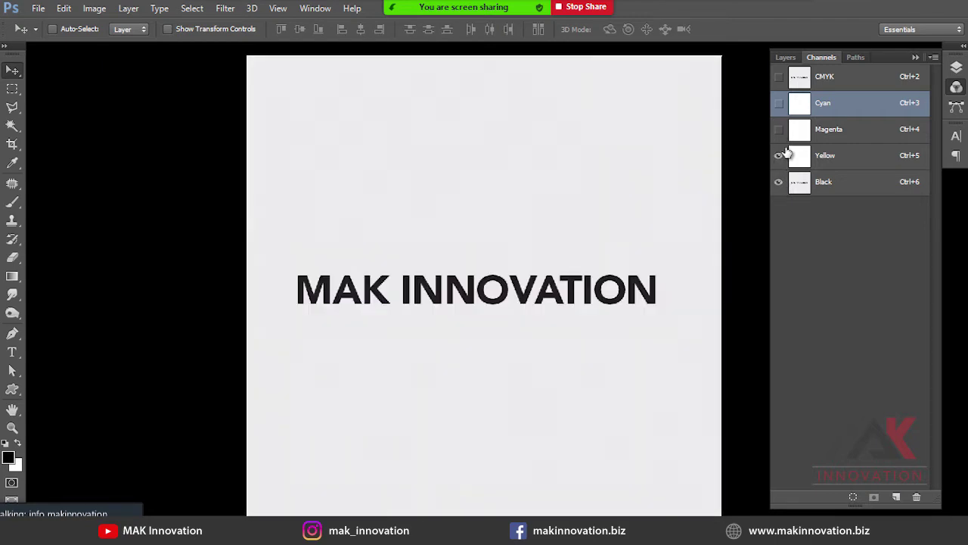
{"action": "left_click", "coordinate": [778, 77]}
{"action": "left_click", "coordinate": [785, 58]}
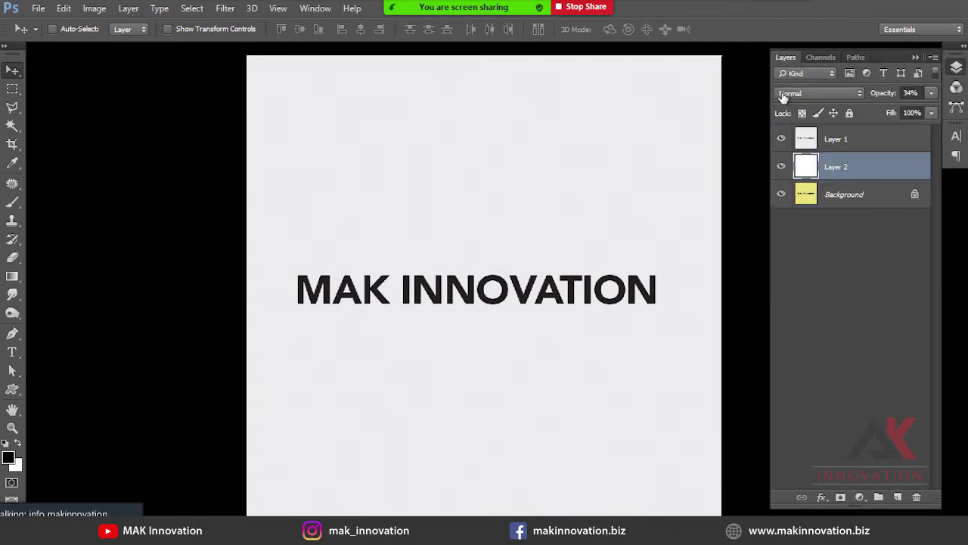
Select the grey text layer and show the Info panel to read the CMYK values of its background.
{"action": "left_click", "coordinate": [826, 138]}
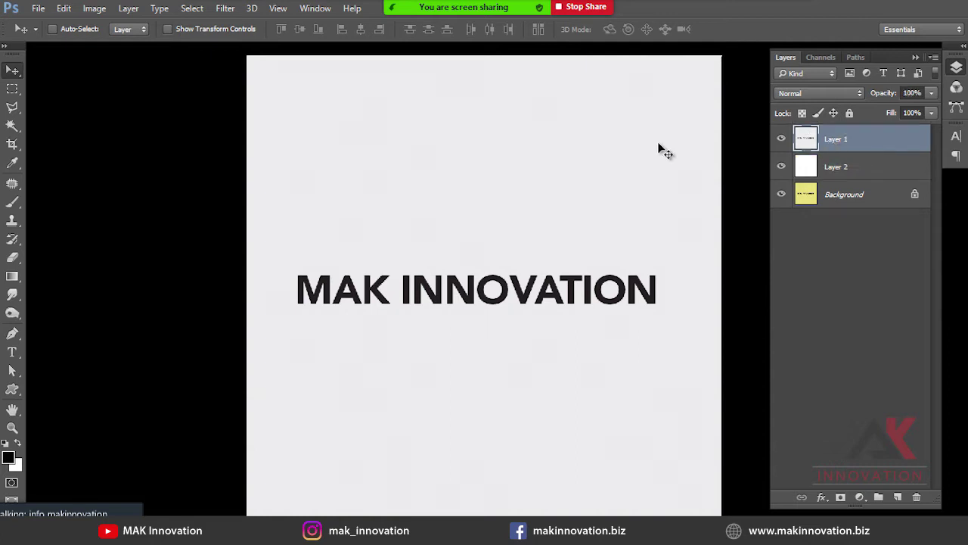
{"action": "left_click", "coordinate": [312, 7]}
{"action": "left_click", "coordinate": [395, 266]}
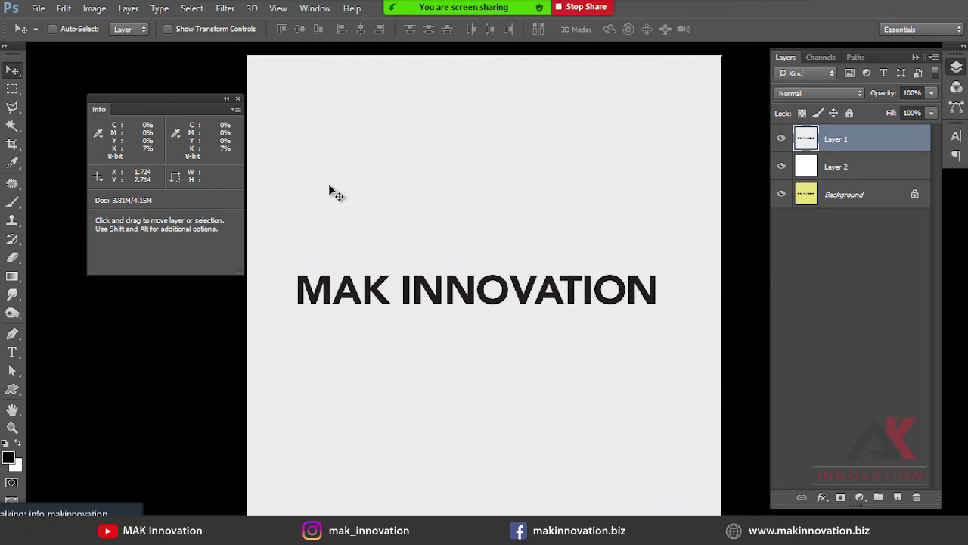
Apply Levels to the text layer's CMYK channel with the white input level at 182.
{"action": "key", "text": "ctrl+l"}
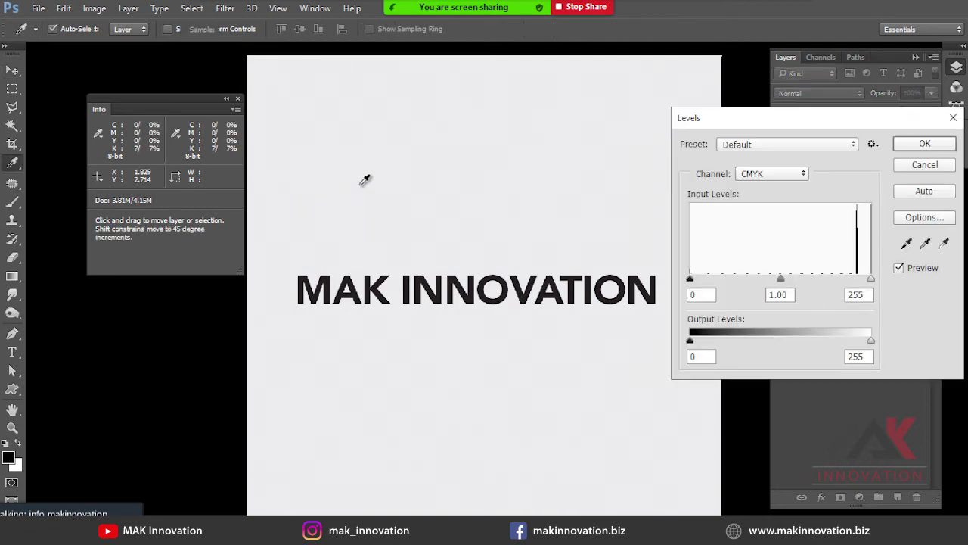
{"action": "left_click_drag", "start_coordinate": [869, 280], "coordinate": [819, 280]}
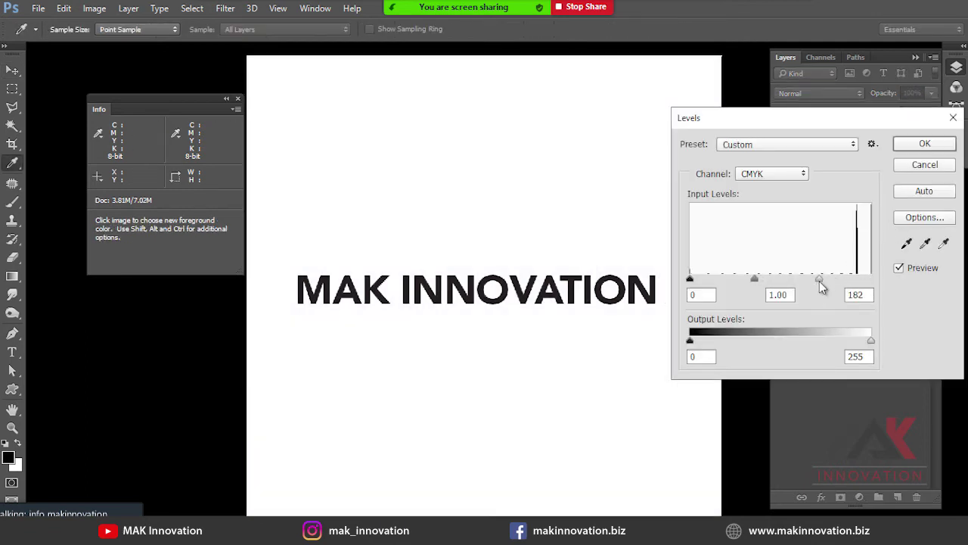
{"action": "left_click", "coordinate": [924, 144]}
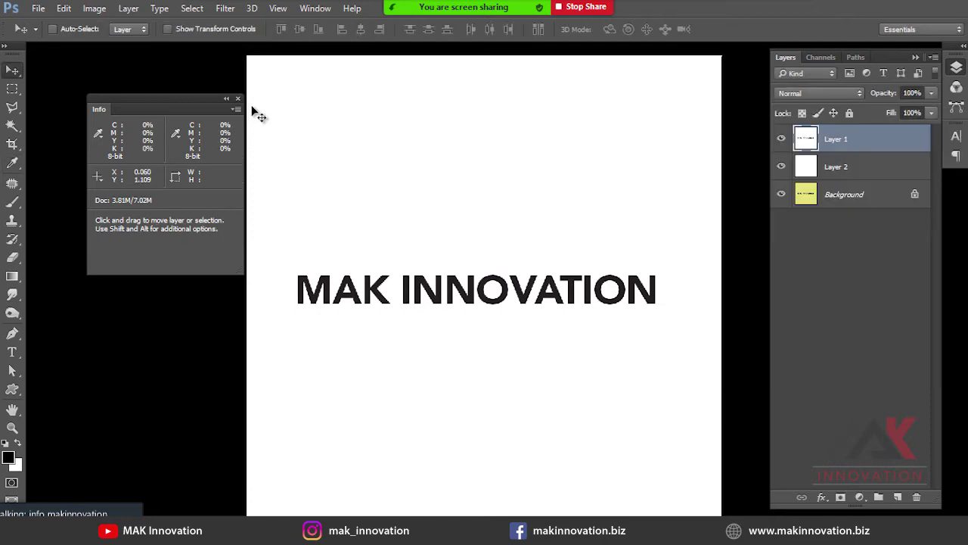
Close the Info panel and the MAK INNOVATION document to return to the mountain photo.
{"action": "left_click", "coordinate": [314, 9]}
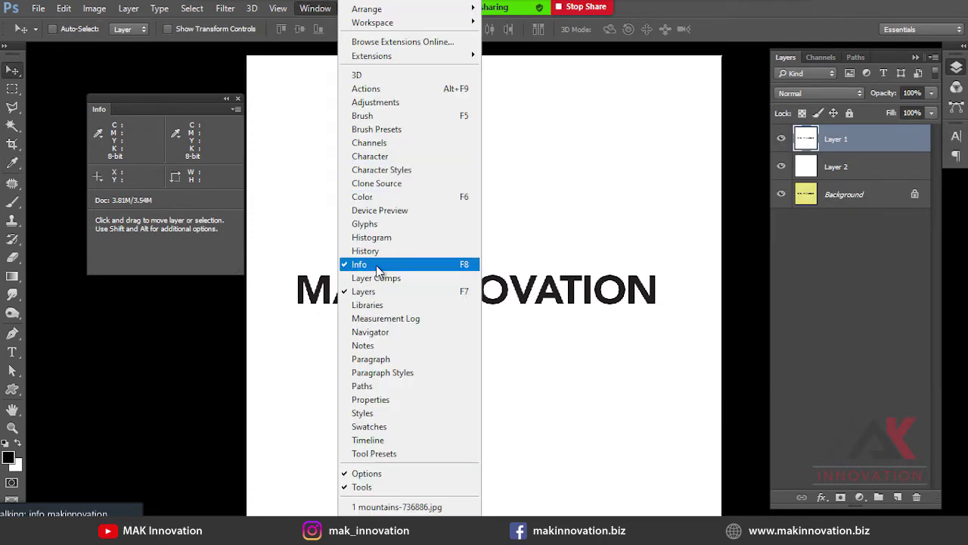
{"action": "left_click", "coordinate": [238, 103]}
{"action": "left_click", "coordinate": [238, 98]}
{"action": "key", "text": "ctrl+w"}
{"action": "left_click", "coordinate": [503, 212]}
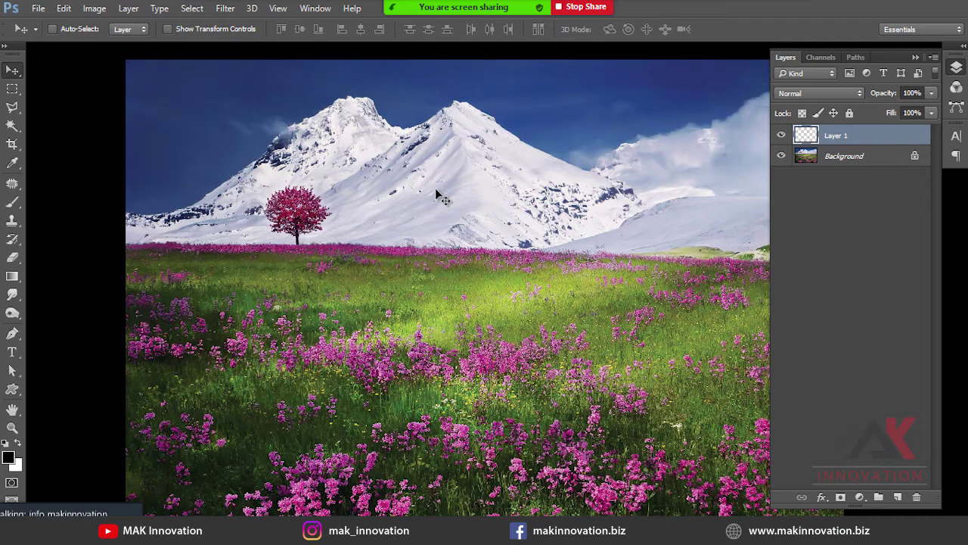
Delete the empty layer above the mountain photo's Background and convert the image from CMYK to RGB Color mode.
{"action": "key", "text": "Delete"}
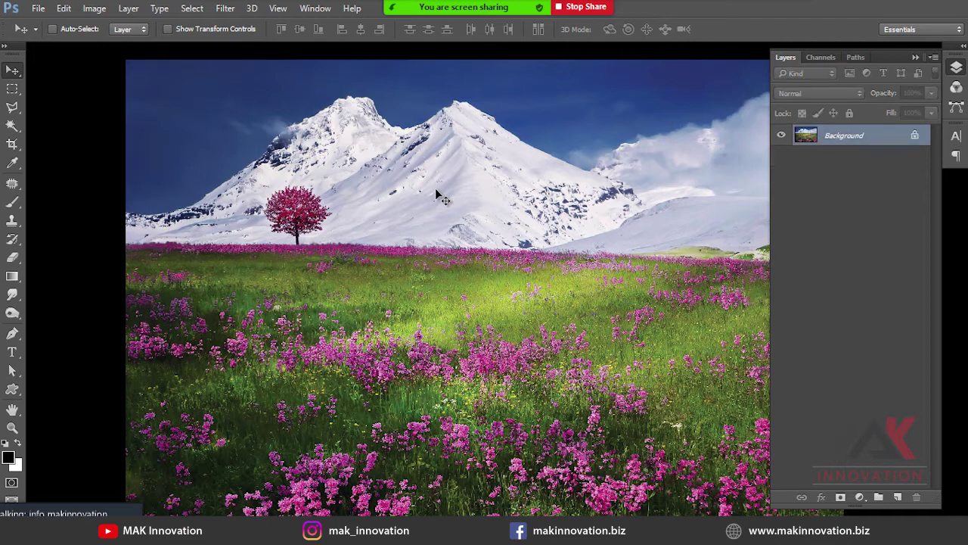
{"action": "left_click", "coordinate": [818, 57]}
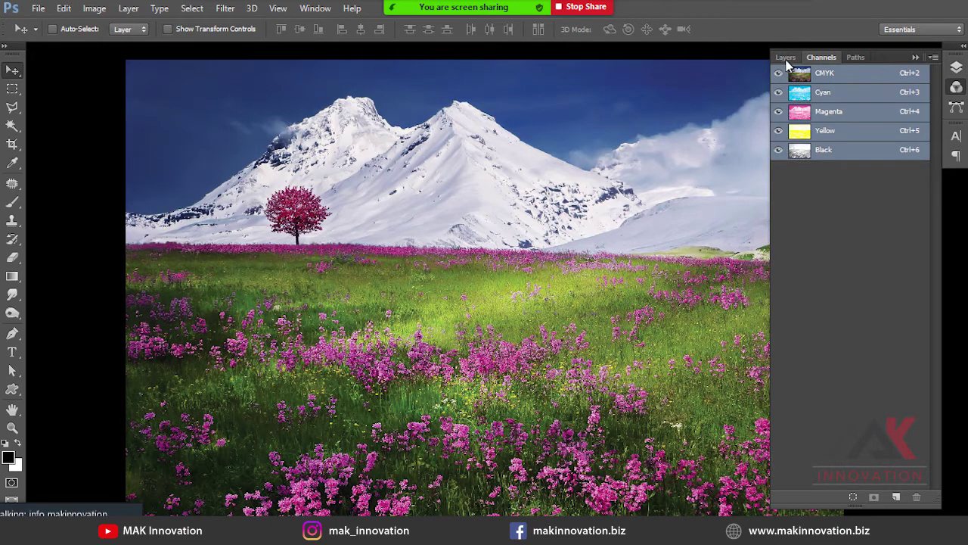
{"action": "left_click", "coordinate": [785, 57]}
{"action": "left_click", "coordinate": [94, 7]}
{"action": "mouse_move", "coordinate": [102, 23]}
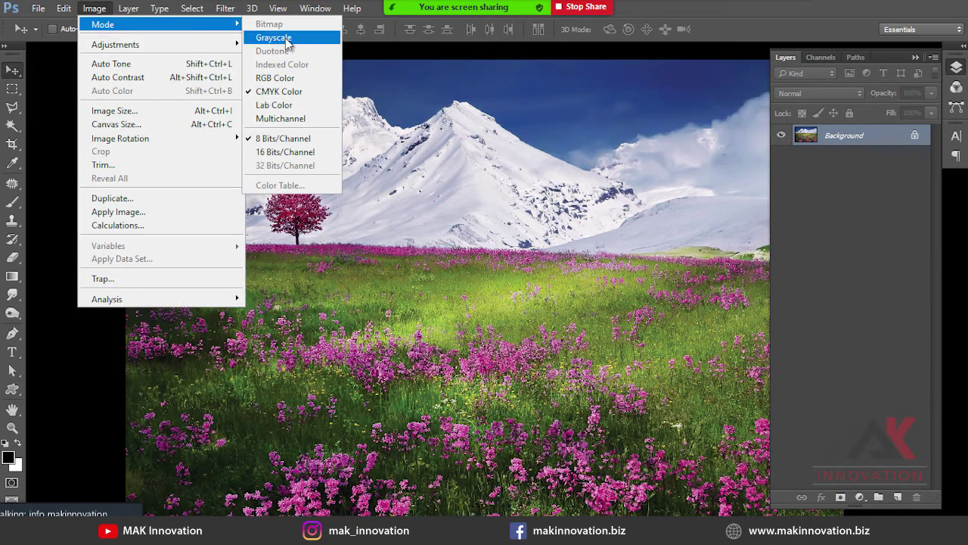
{"action": "left_click", "coordinate": [304, 77]}
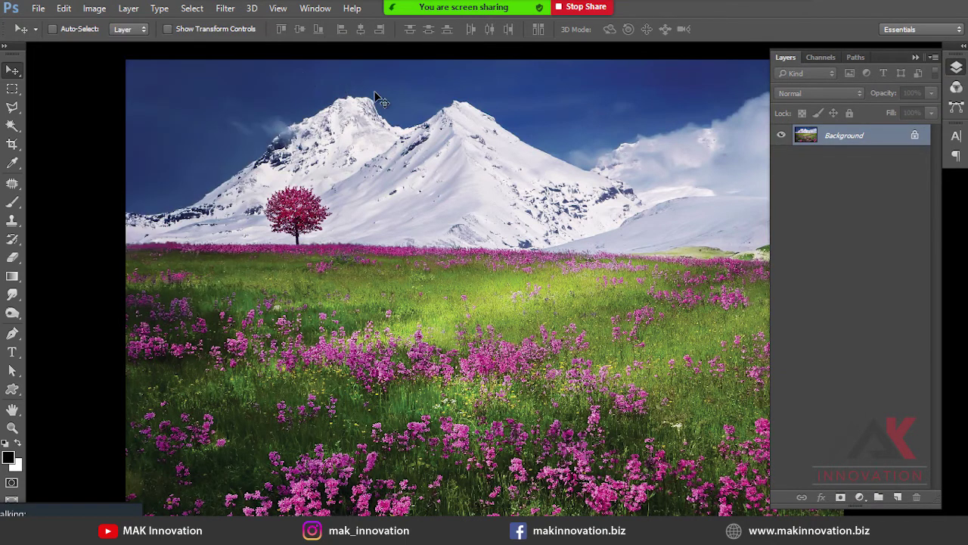
Adjust the mountain photo with Brightness/Contrast, raising the brightness in steps of 10 to 70.
{"action": "left_click", "coordinate": [94, 7]}
{"action": "mouse_move", "coordinate": [113, 32]}
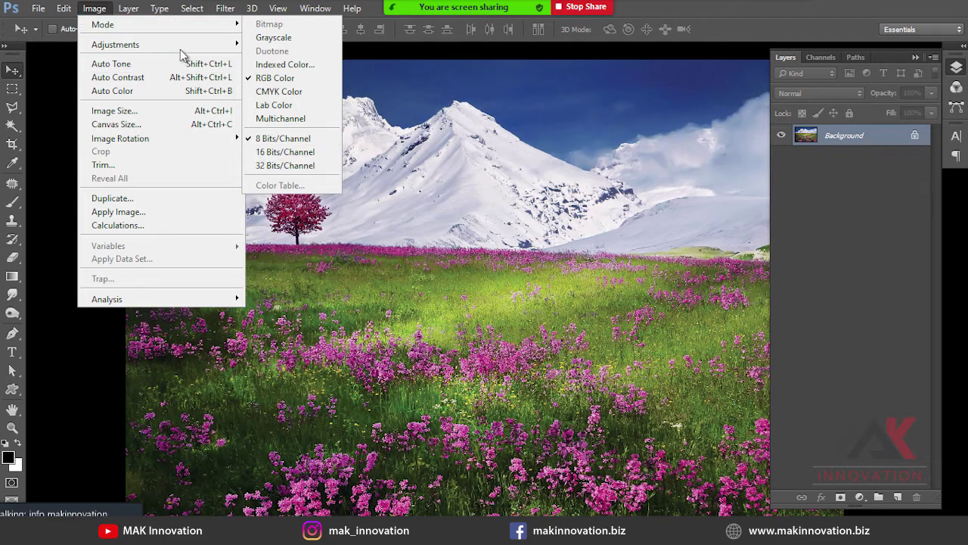
{"action": "mouse_move", "coordinate": [182, 50]}
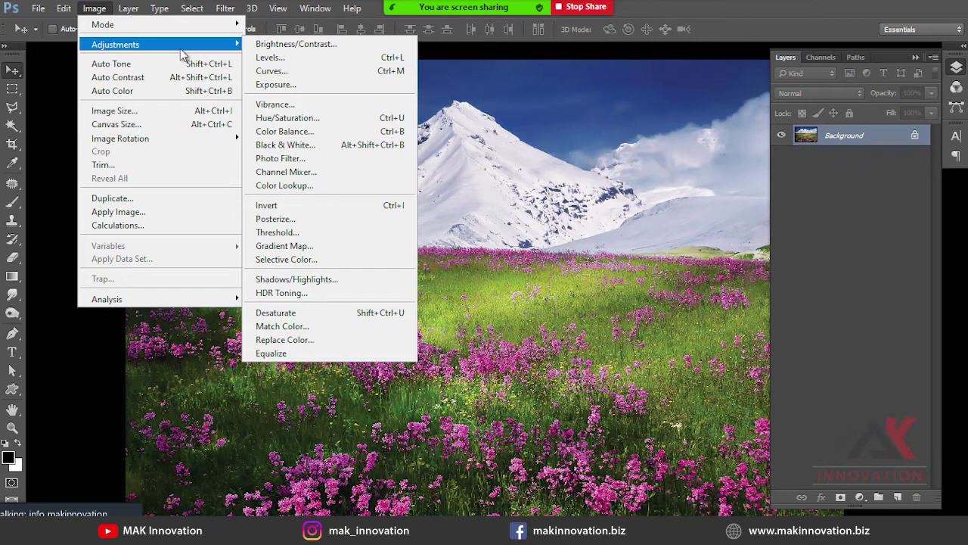
{"action": "left_click", "coordinate": [301, 47]}
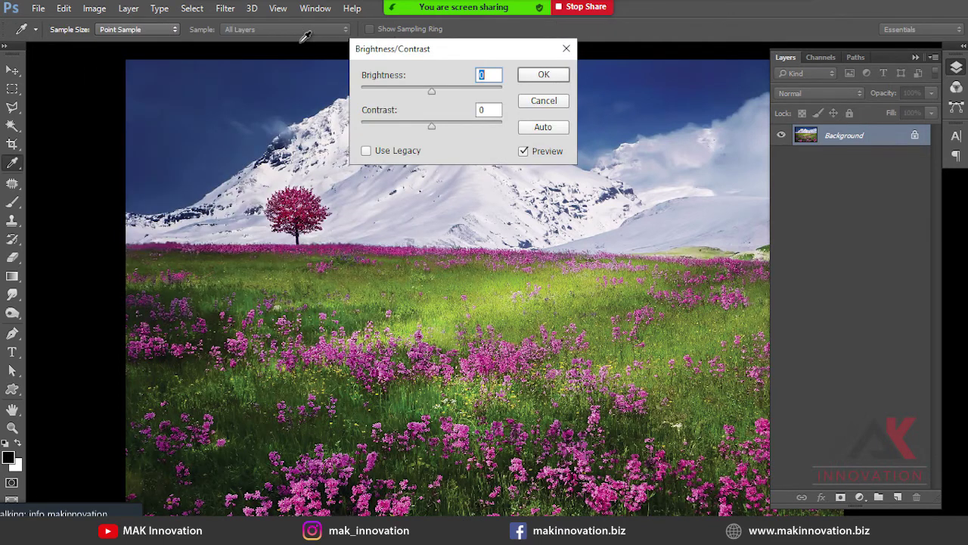
{"action": "left_click_drag", "start_coordinate": [477, 183], "coordinate": [477, 185]}
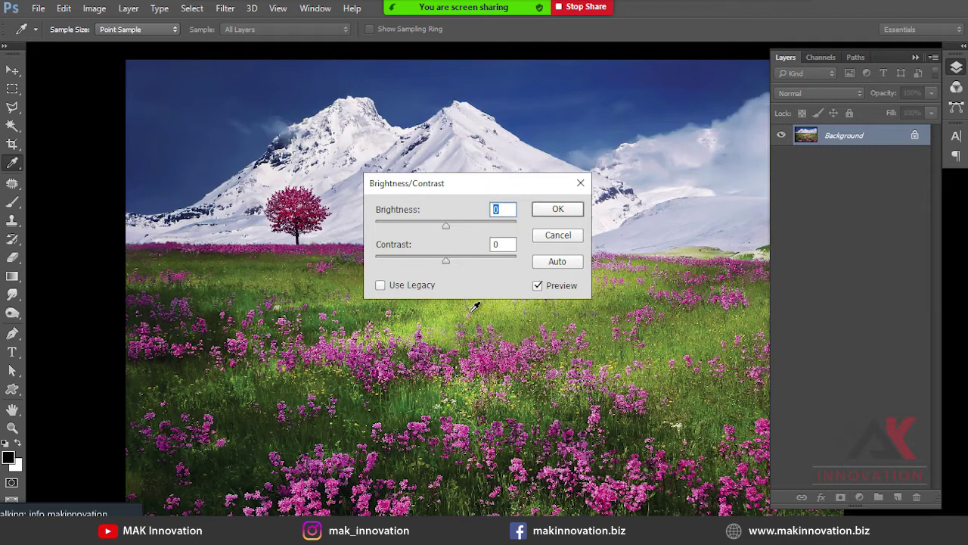
{"action": "double_click", "coordinate": [499, 209]}
{"action": "mouse_move", "coordinate": [449, 227]}
{"action": "left_mouse_down"}
{"action": "mouse_move", "coordinate": [498, 227]}
{"action": "mouse_move", "coordinate": [445, 227]}
{"action": "left_mouse_up"}
{"action": "type", "text": "0"}
{"action": "key", "text": "shift+Up"}
{"action": "key", "text": "shift+Up"}
{"action": "key", "text": "shift+Up"}
{"action": "key", "text": "shift+Up"}
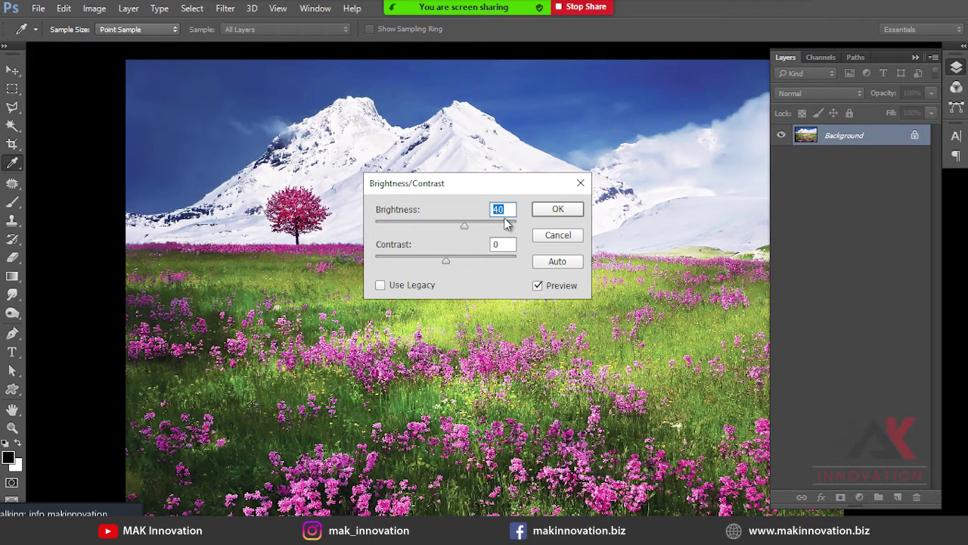
{"action": "key", "text": "shift+Up"}
{"action": "key", "text": "shift+Up"}
{"action": "key", "text": "shift+Up"}
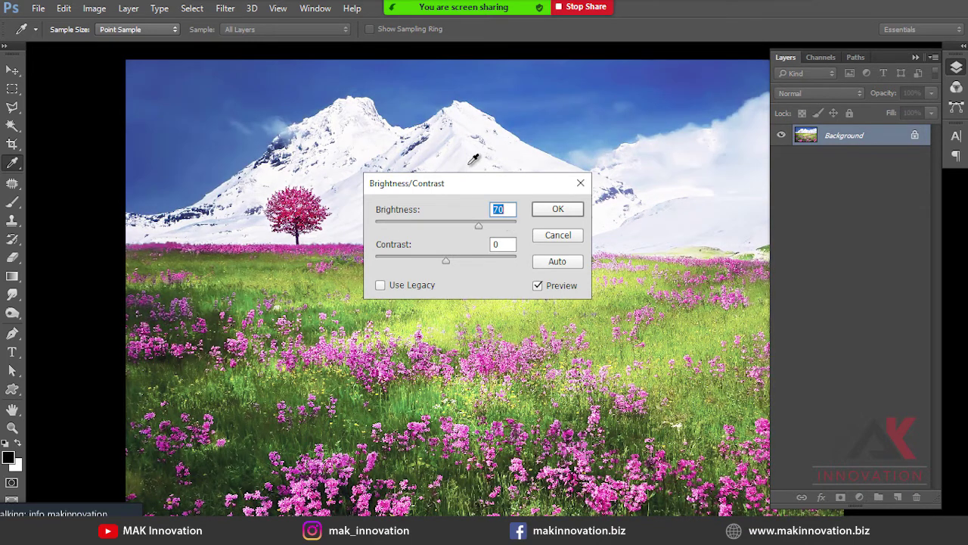
Move the Brightness/Contrast dialog away from the mountains to view the brightness preview.
{"action": "left_click_drag", "start_coordinate": [454, 182], "coordinate": [850, 275]}
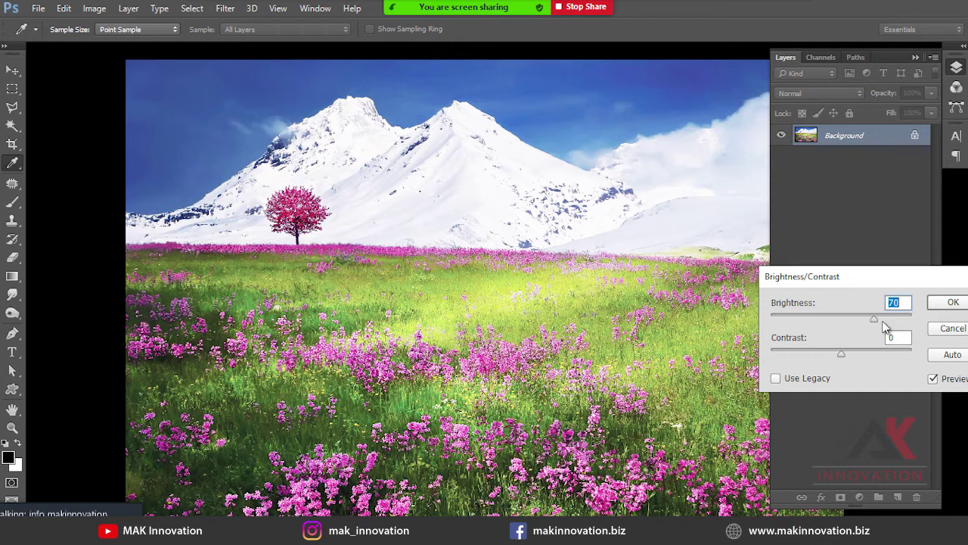
{"action": "key", "text": "alt"}
{"action": "left_click_drag", "start_coordinate": [898, 275], "coordinate": [780, 245]}
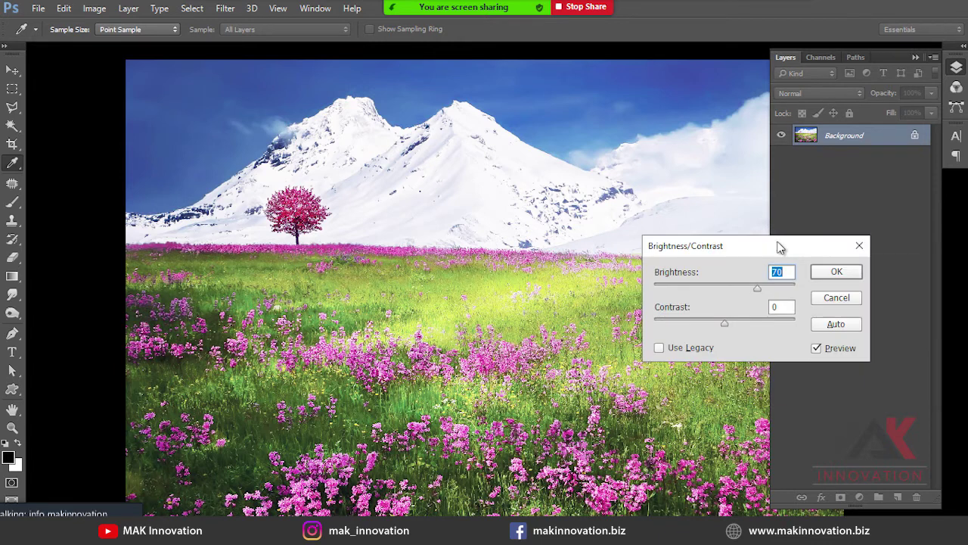
Reset the Brightness/Contrast values, move the dialog off the photo, and raise the brightness in steps of 10 to 150.
{"action": "left_click", "coordinate": [844, 301], "text": "alt"}
{"action": "left_click_drag", "start_coordinate": [768, 248], "coordinate": [873, 292]}
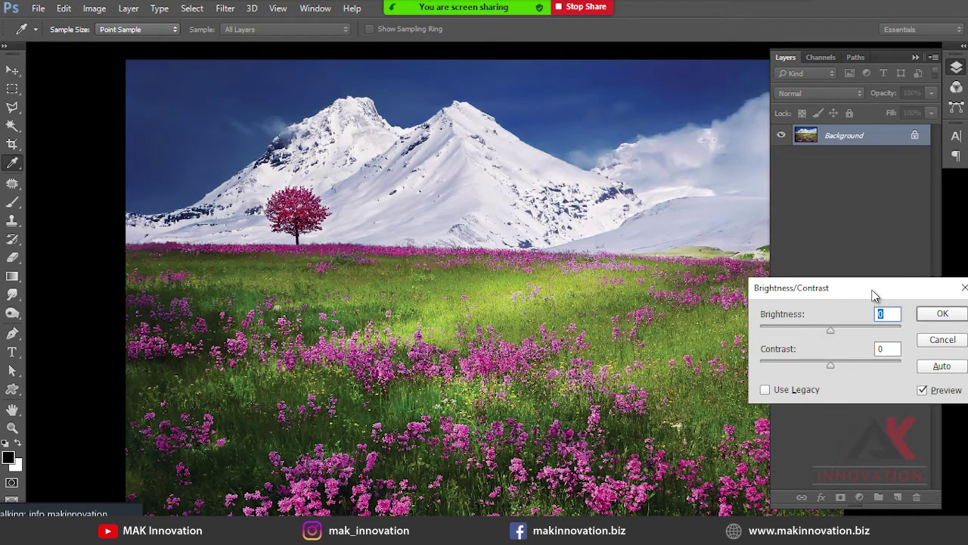
{"action": "left_click", "coordinate": [889, 316]}
{"action": "key", "text": "shift+Up"}
{"action": "key", "text": "shift+Up"}
{"action": "key", "text": "shift+Up"}
{"action": "key", "text": "shift+Up"}
{"action": "key", "text": "shift+Up"}
{"action": "key", "text": "shift+Up"}
{"action": "key", "text": "shift+Up"}
{"action": "key", "text": "shift+Up"}
{"action": "key", "text": "shift+Up"}
{"action": "key", "text": "shift+Up"}
{"action": "key", "text": "shift+Up"}
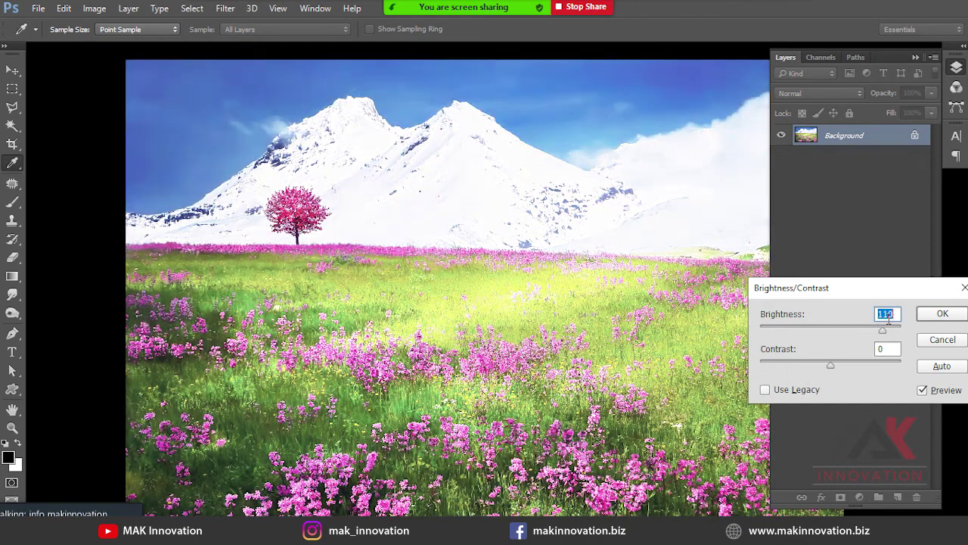
{"action": "key", "text": "shift+Up"}
{"action": "key", "text": "shift+Up"}
{"action": "key", "text": "shift+Up"}
{"action": "key", "text": "shift+Up"}
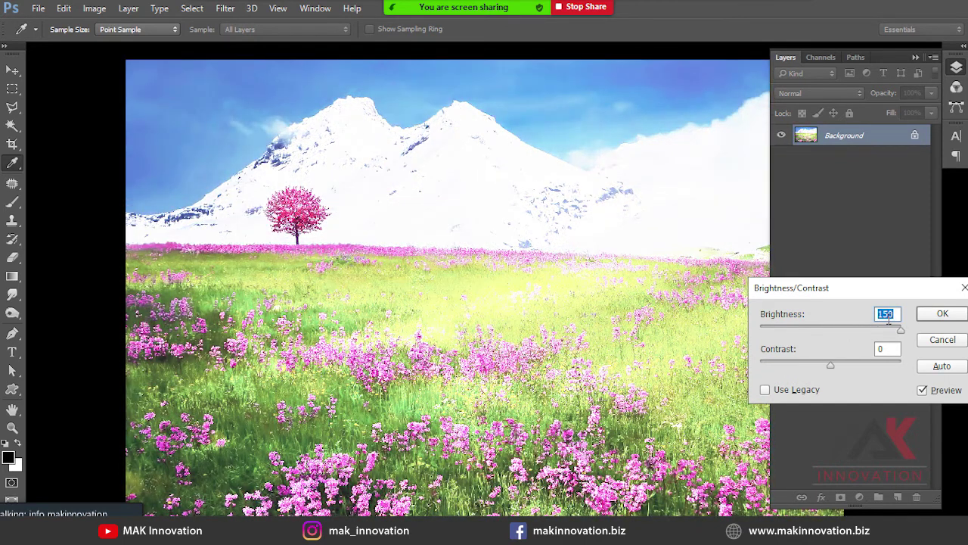
Set the brightness to 15 and raise the contrast in steps of 10 to 100.
{"action": "type", "text": "15"}
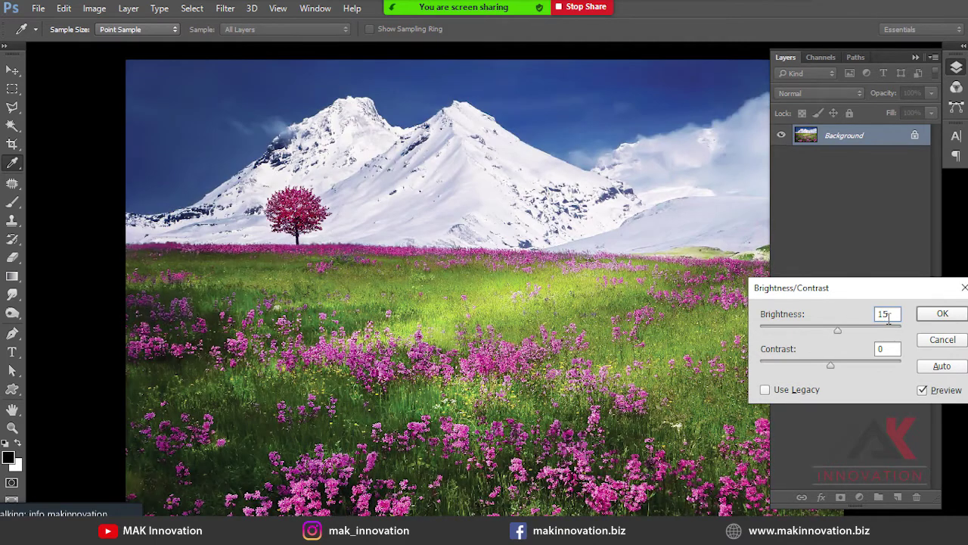
{"action": "key", "text": "Tab"}
{"action": "key", "text": "shift+Up"}
{"action": "key", "text": "shift+Up"}
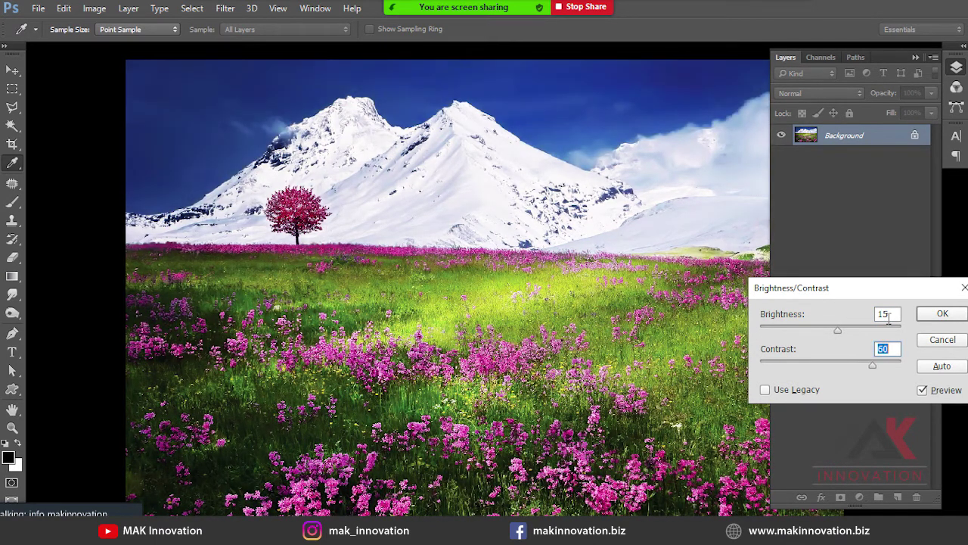
{"action": "key", "text": "shift+Up"}
{"action": "key", "text": "shift+Up"}
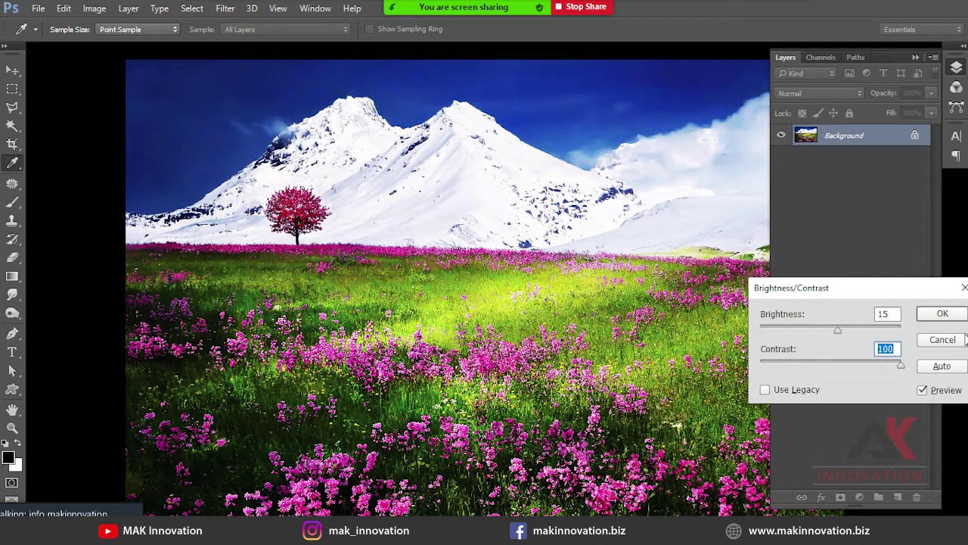
Reposition the Brightness/Contrast dialog and turn the preview off and on to compare the photo before and after.
{"action": "left_click_drag", "start_coordinate": [858, 287], "coordinate": [839, 210]}
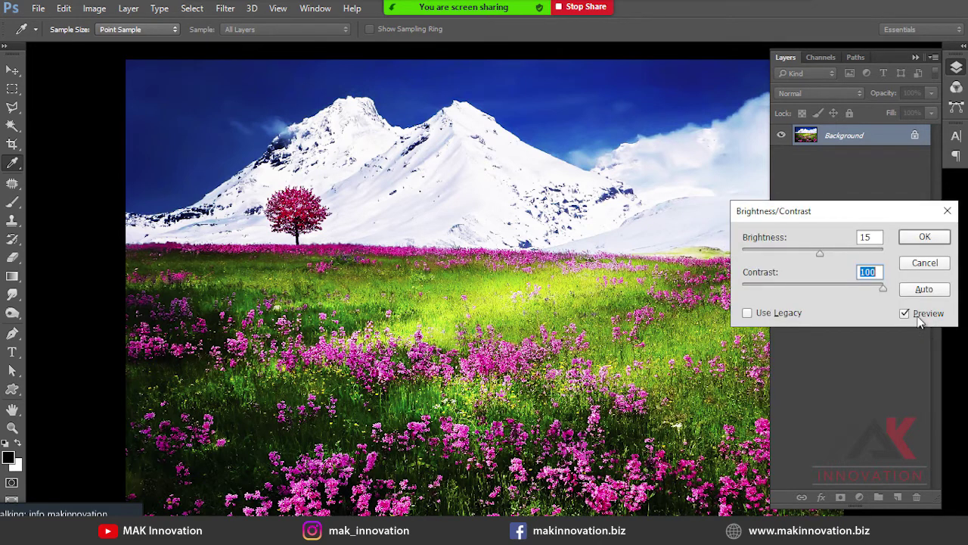
{"action": "left_click", "coordinate": [921, 318]}
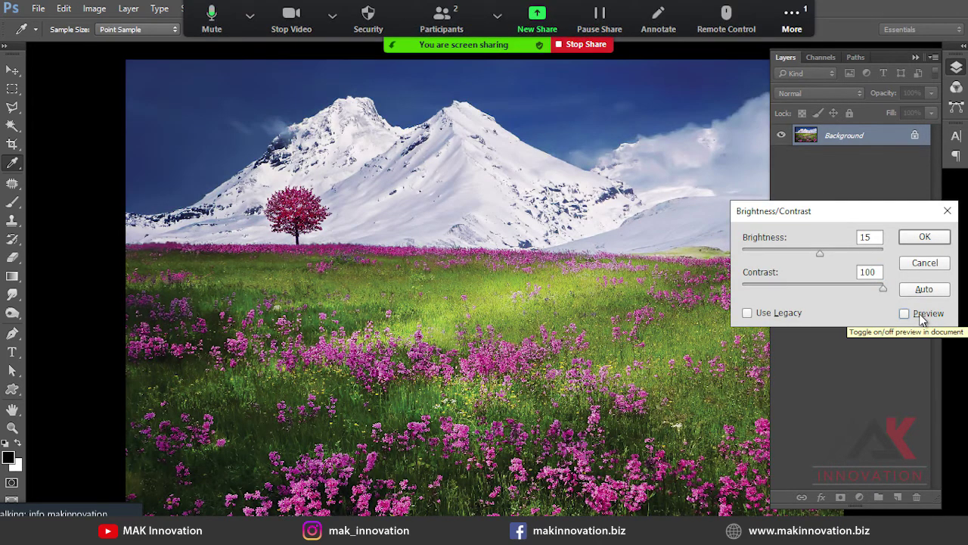
{"action": "left_click", "coordinate": [921, 318]}
Lower the contrast in steps of 10 to -50.
{"action": "left_click", "coordinate": [877, 236]}
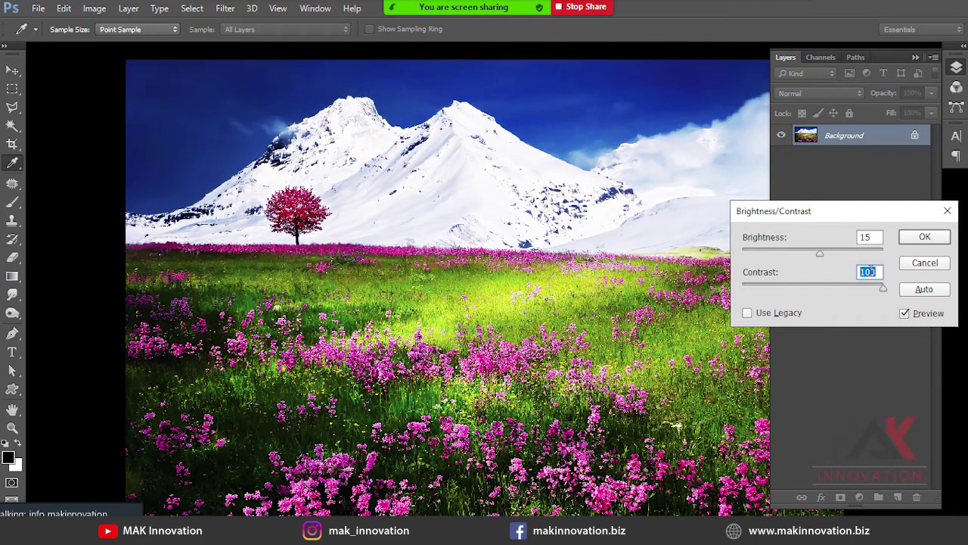
{"action": "key", "text": "shift+Down"}
{"action": "key", "text": "shift+Down"}
{"action": "key", "text": "shift+Down"}
{"action": "key", "text": "shift+Down"}
{"action": "key", "text": "shift+Down"}
{"action": "key", "text": "shift+Down"}
{"action": "key", "text": "shift+Down"}
{"action": "key", "text": "shift+Down"}
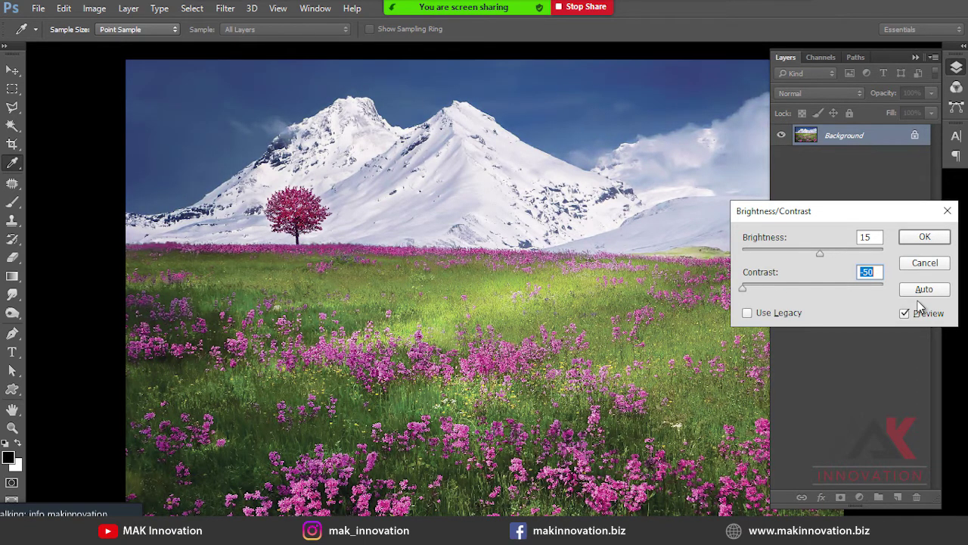
Raise the contrast in steps of 10 from its minimum to 100.
{"action": "key", "text": "shift+Up"}
{"action": "key", "text": "shift+Up"}
{"action": "key", "text": "shift+Up"}
{"action": "key", "text": "shift+Up"}
{"action": "key", "text": "shift+Up"}
{"action": "key", "text": "shift+Up"}
{"action": "key", "text": "shift+Up"}
{"action": "key", "text": "shift+Up"}
{"action": "key", "text": "shift+Up"}
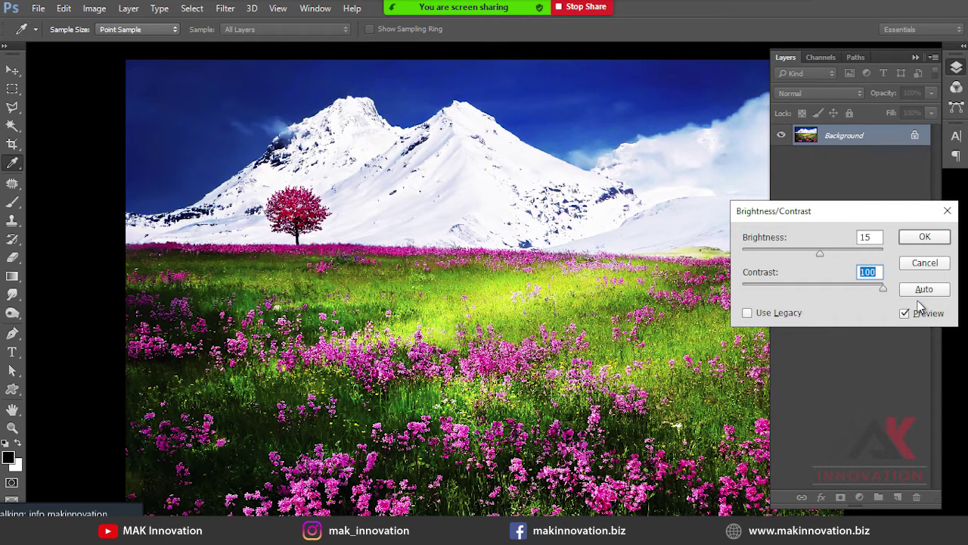
Reduce the contrast in steps of 10 to -40.
{"action": "key", "text": "shift+Down"}
{"action": "key", "text": "shift+Down"}
{"action": "key", "text": "shift+Down"}
{"action": "key", "text": "shift+Down"}
{"action": "key", "text": "shift+Down"}
{"action": "key", "text": "shift+Down"}
{"action": "key", "text": "shift+Down"}
{"action": "key", "text": "shift+Down"}
{"action": "key", "text": "shift+Down"}
{"action": "key", "text": "shift+Down"}
{"action": "key", "text": "shift+Down"}
{"action": "key", "text": "shift+Down"}
{"action": "key", "text": "shift+Down"}
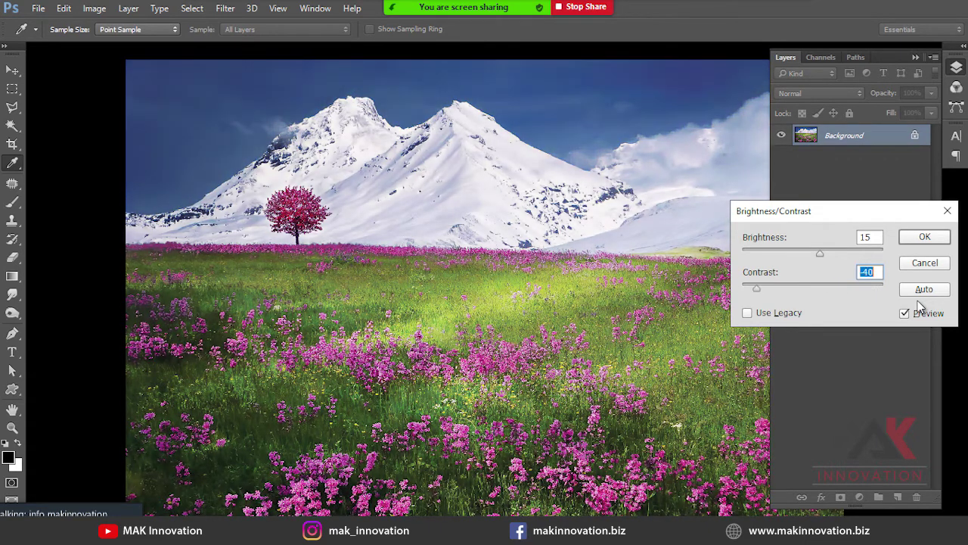
Apply the Brightness/Contrast adjustment with the contrast raised back to 100, and undo it.
{"action": "key", "text": "shift+Up"}
{"action": "key", "text": "shift+Up"}
{"action": "key", "text": "shift+Up"}
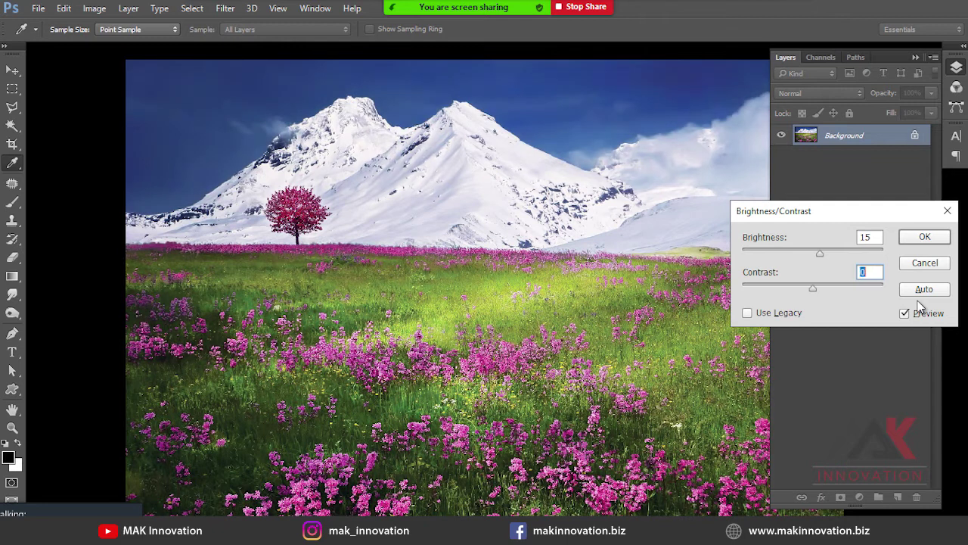
{"action": "key", "text": "shift+Up"}
{"action": "key", "text": "shift+Up"}
{"action": "key", "text": "shift+Up"}
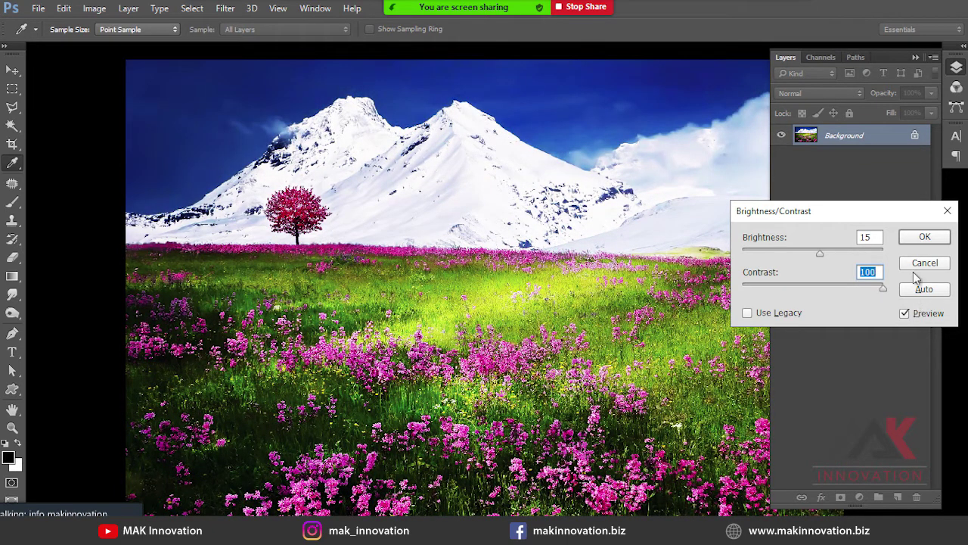
{"action": "left_click", "coordinate": [925, 237]}
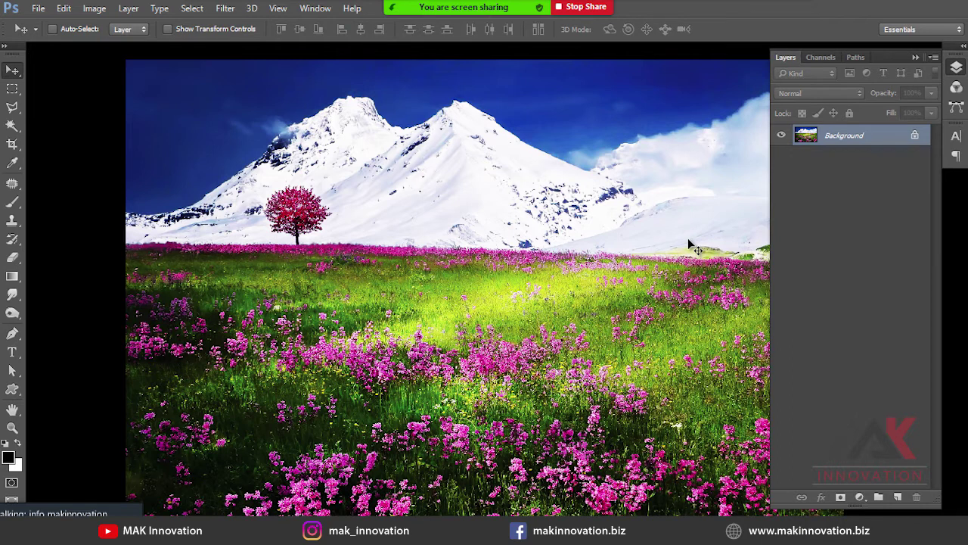
{"action": "key", "text": "ctrl+z"}
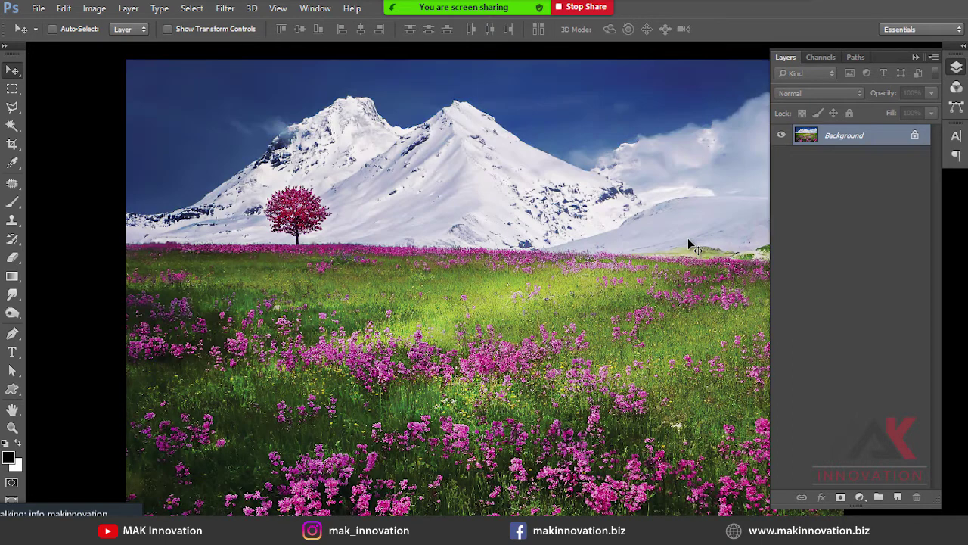
Open the Levels adjustment for the mountain photo and move its dialog clear of the mountains.
{"action": "left_click", "coordinate": [94, 8]}
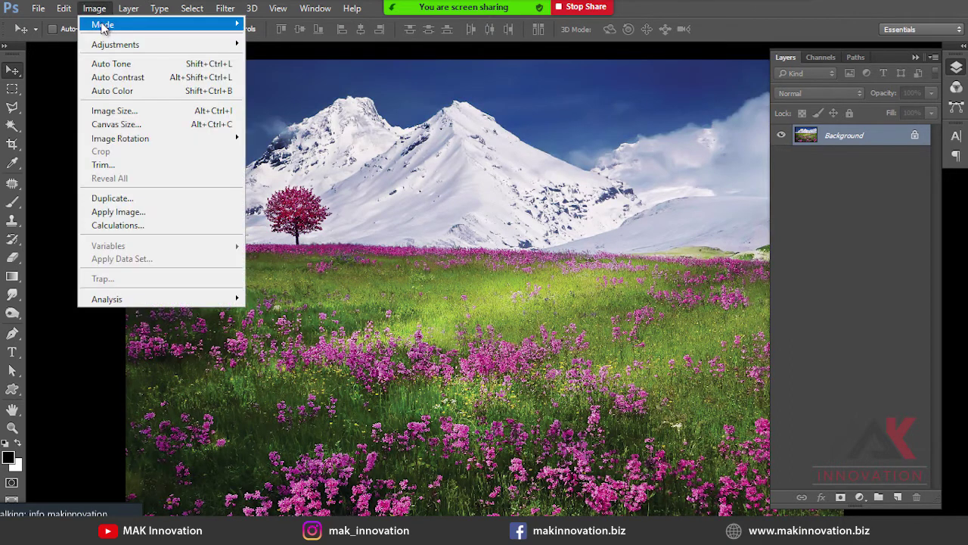
{"action": "mouse_move", "coordinate": [98, 44]}
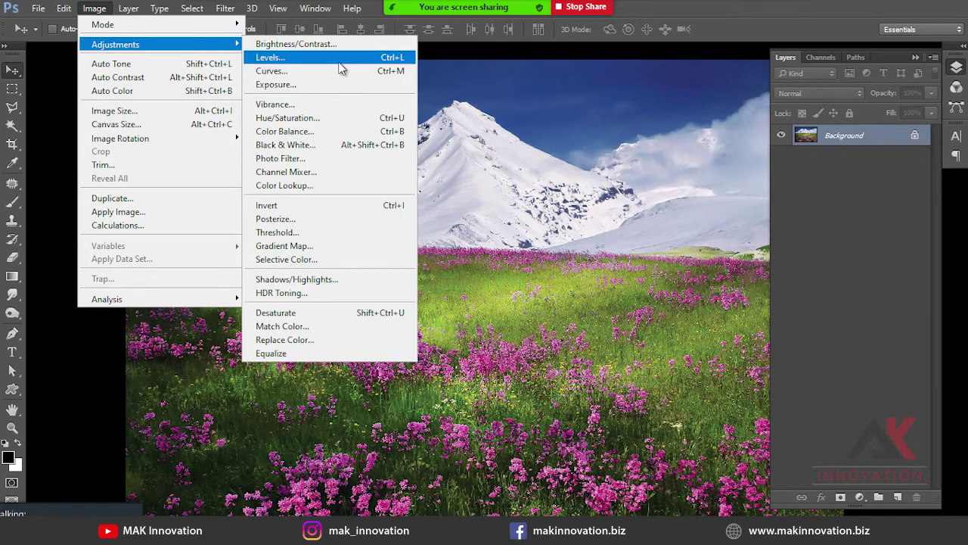
{"action": "left_click", "coordinate": [336, 59]}
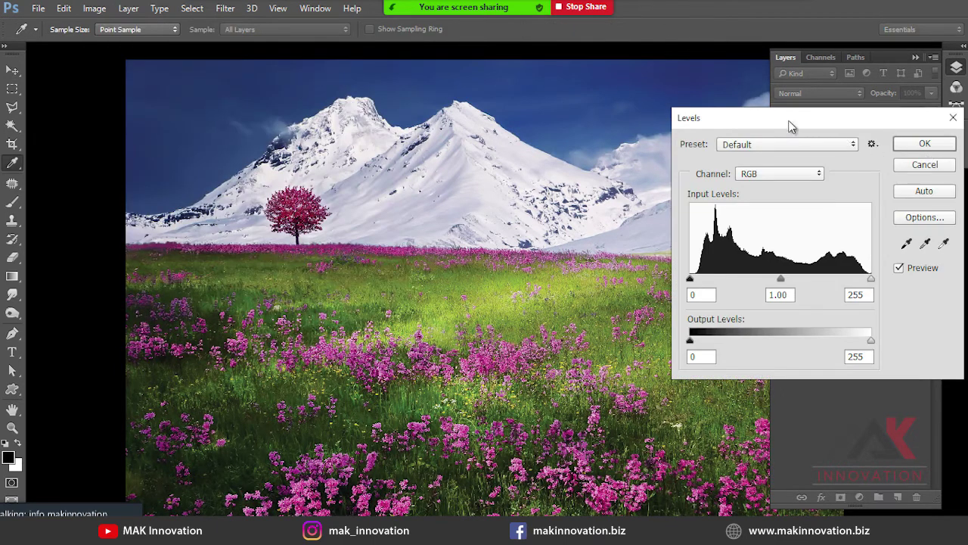
{"action": "left_click_drag", "start_coordinate": [788, 120], "coordinate": [711, 122]}
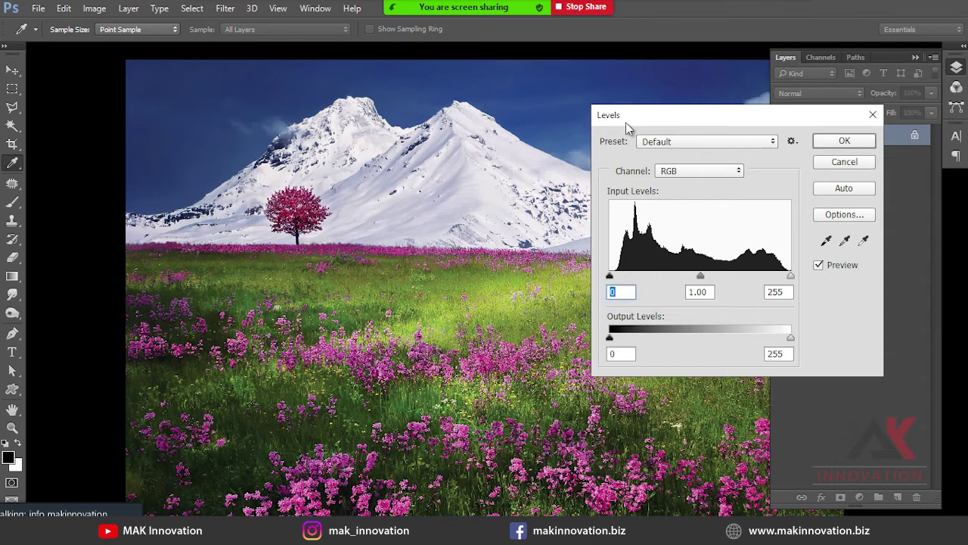
{"action": "left_click_drag", "start_coordinate": [625, 122], "coordinate": [761, 134]}
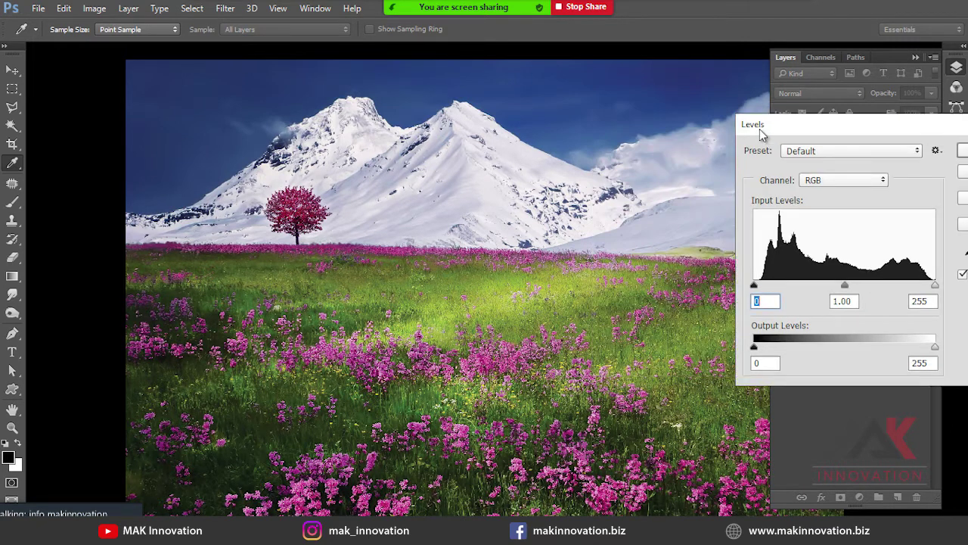
Try shadow input levels of 60, 43 and 88 on the RGB channel and return the level to 0.
{"action": "key", "text": "shift+Up"}
{"action": "key", "text": "shift+Up"}
{"action": "key", "text": "shift+Up"}
{"action": "key", "text": "shift+Up"}
{"action": "key", "text": "shift+Up"}
{"action": "key", "text": "shift+Up"}
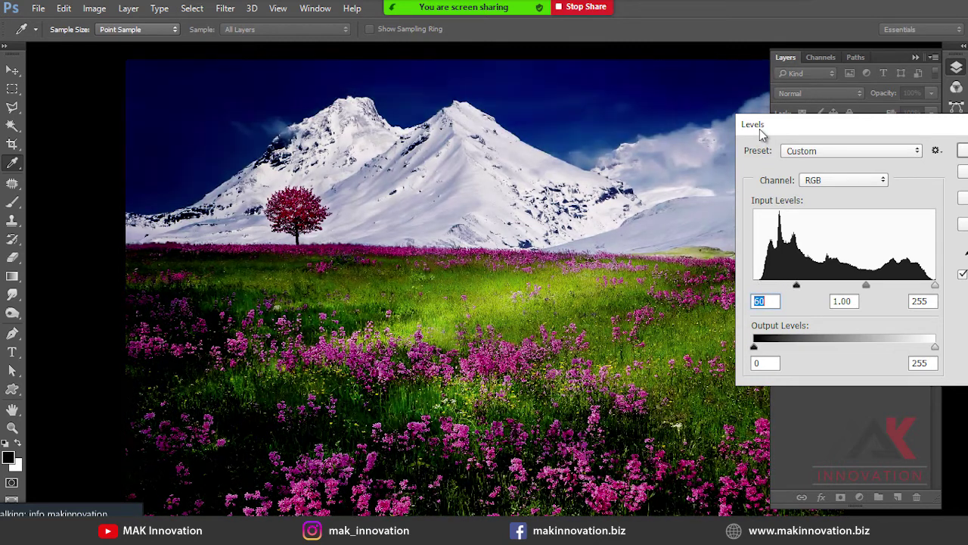
{"action": "mouse_move", "coordinate": [796, 285]}
{"action": "left_mouse_down"}
{"action": "mouse_move", "coordinate": [743, 282]}
{"action": "mouse_move", "coordinate": [785, 283]}
{"action": "left_mouse_up"}
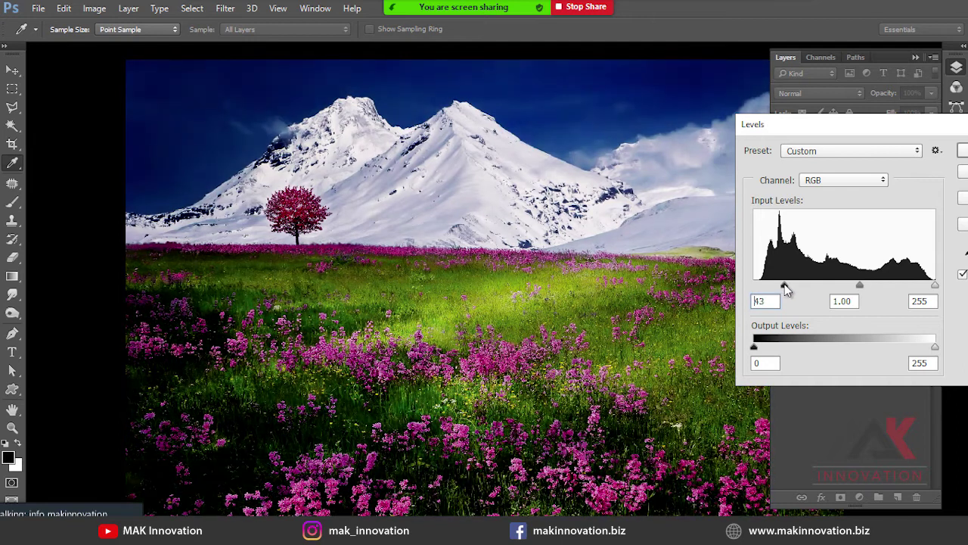
{"action": "left_click_drag", "start_coordinate": [694, 113], "coordinate": [737, 112]}
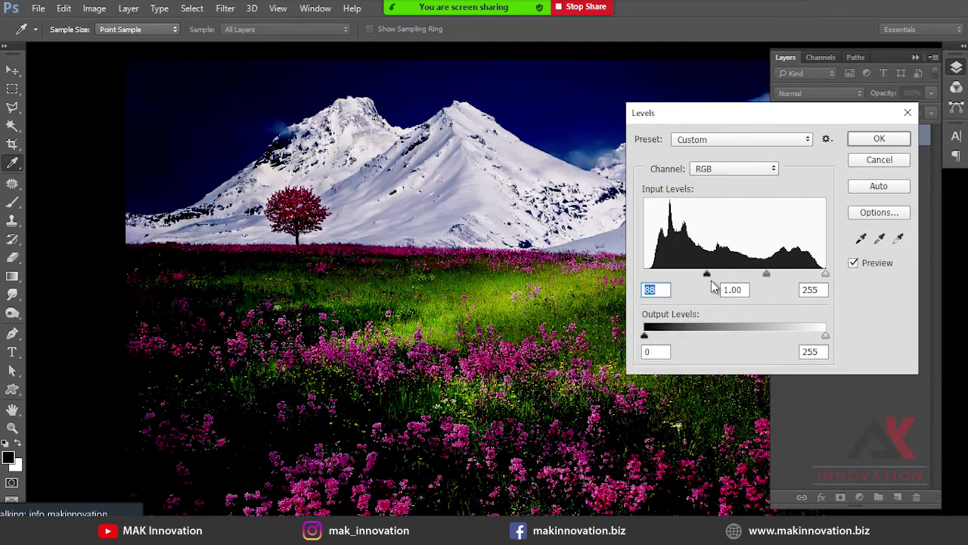
{"action": "left_click_drag", "start_coordinate": [707, 275], "coordinate": [602, 260]}
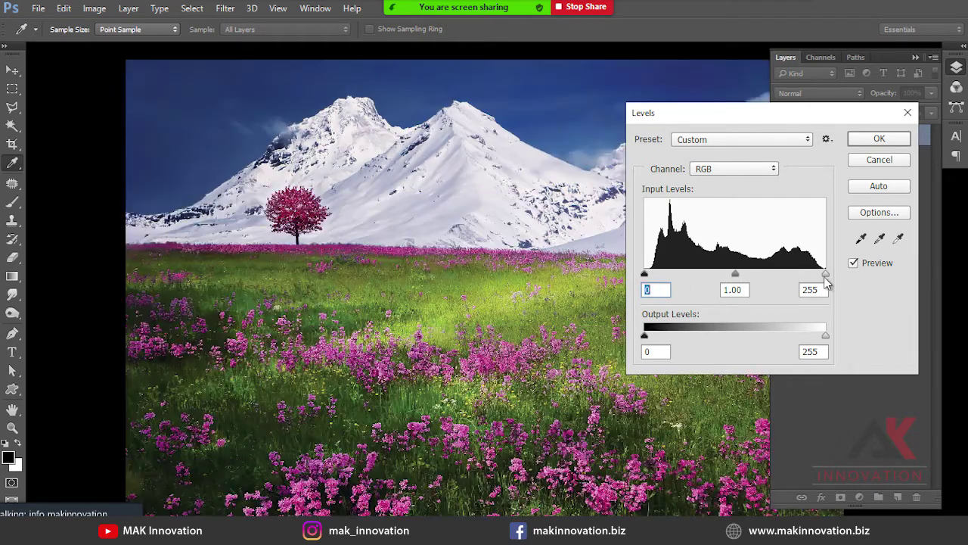
Try out the highlight and midtone input levels and reset the Levels dialog to its default values.
{"action": "mouse_move", "coordinate": [827, 275]}
{"action": "left_mouse_down"}
{"action": "mouse_move", "coordinate": [714, 275]}
{"action": "mouse_move", "coordinate": [832, 281]}
{"action": "left_mouse_up"}
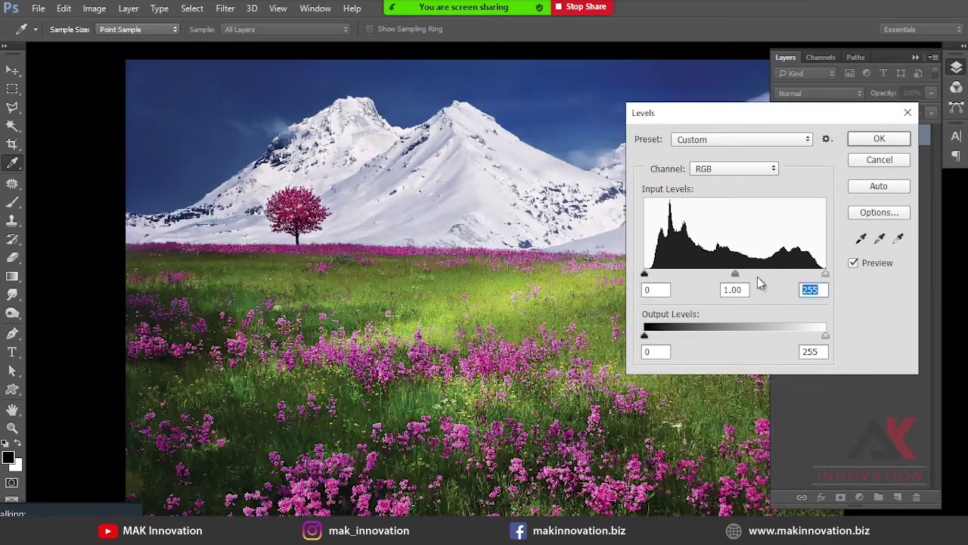
{"action": "left_click_drag", "start_coordinate": [736, 277], "coordinate": [768, 274]}
{"action": "key", "text": "alt"}
{"action": "left_click", "coordinate": [883, 161], "text": "alt"}
Set the shadow input level to 10 and the highlight input level to 245, and apply the Levels adjustment.
{"action": "left_click", "coordinate": [664, 291]}
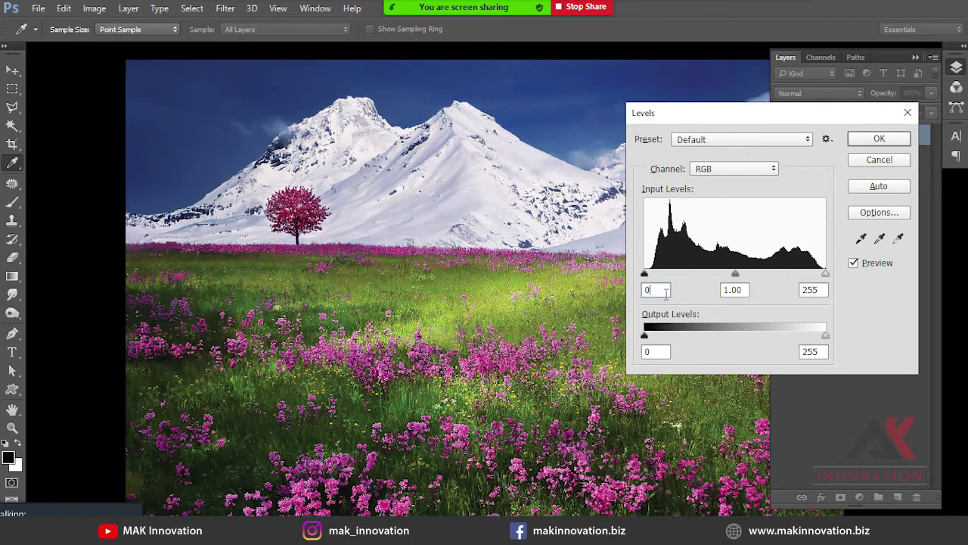
{"action": "type", "text": "10"}
{"action": "key", "text": "Tab"}
{"action": "key", "text": "Tab"}
{"action": "key", "text": "shift+Down"}
{"action": "key", "text": "shift+Down"}
{"action": "key", "text": "shift+Up"}
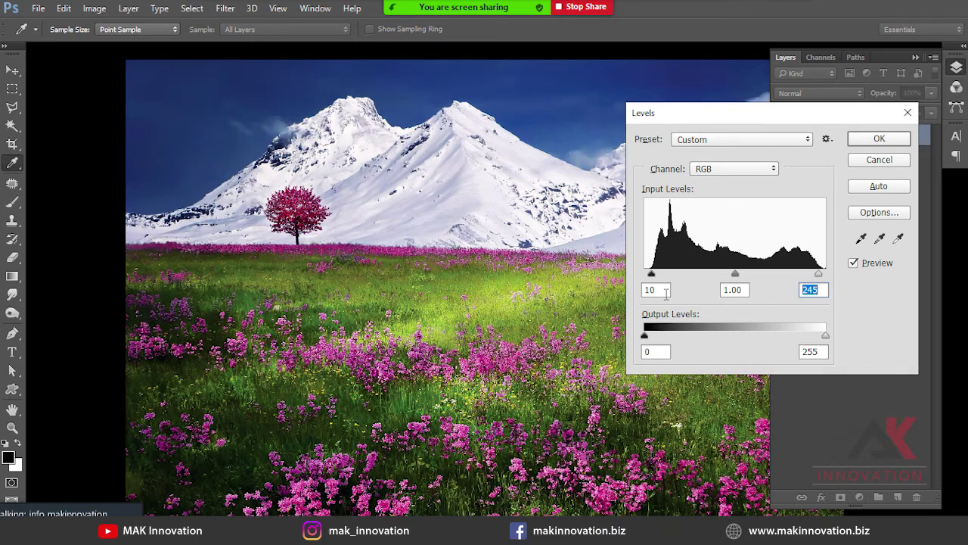
{"action": "key", "text": "Return"}
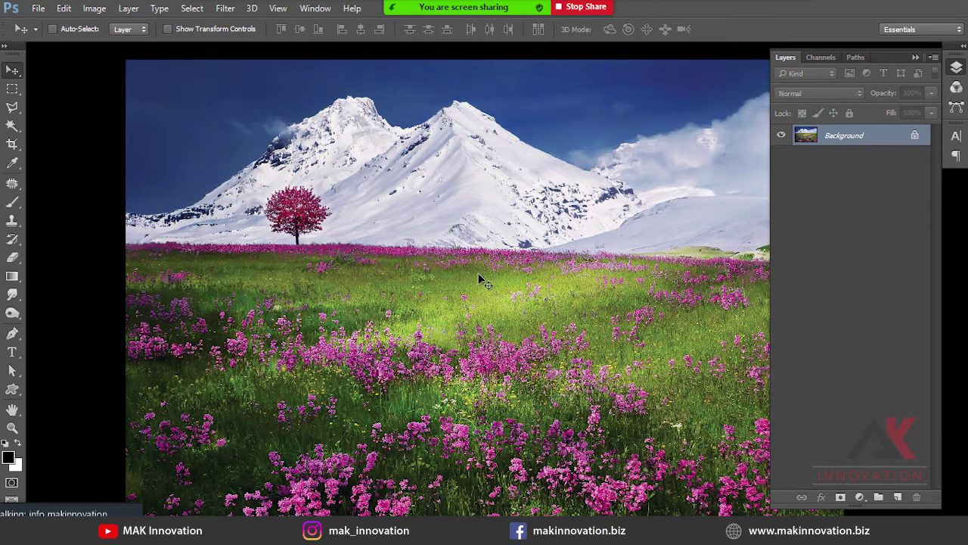
Open the Curves adjustment for the mountain photo and move its dialog away from the tree and first peak.
{"action": "left_click", "coordinate": [94, 9]}
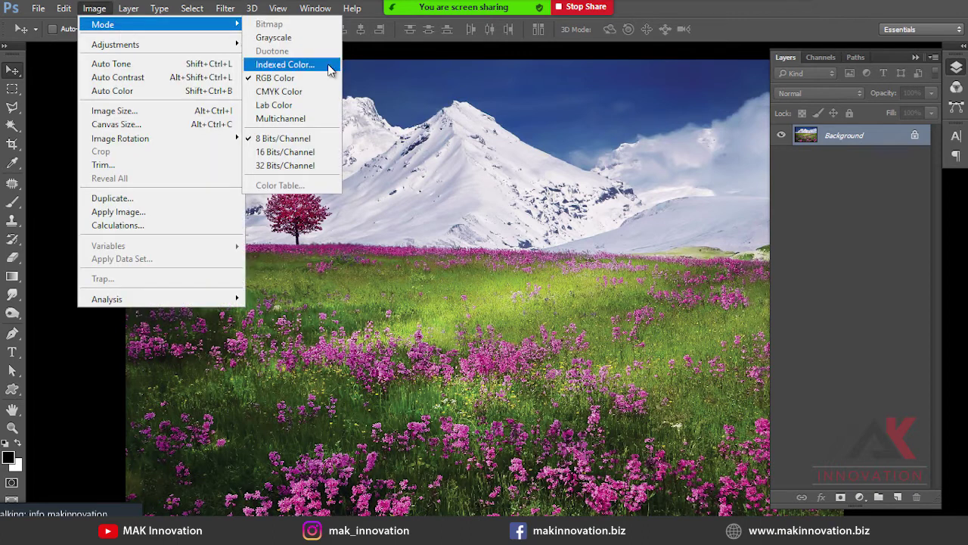
{"action": "mouse_move", "coordinate": [125, 46]}
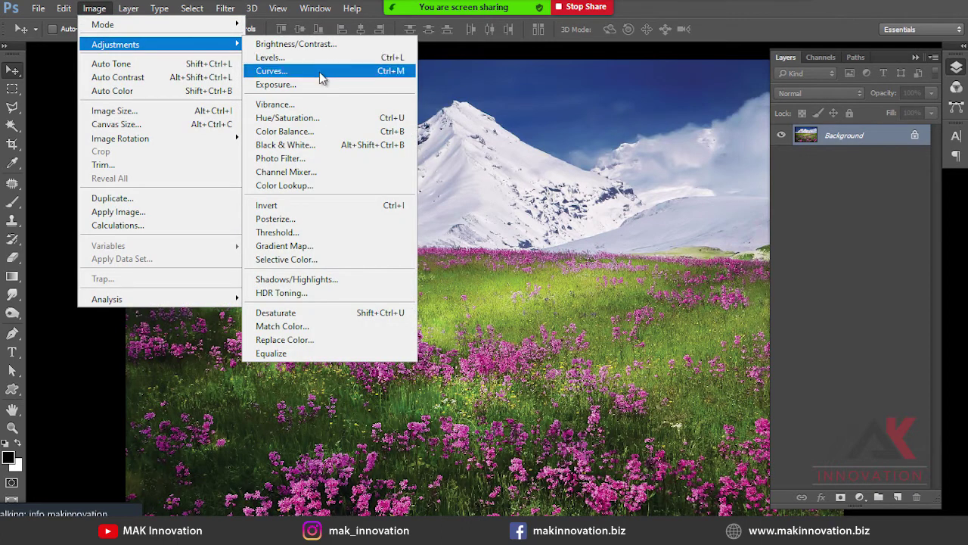
{"action": "left_click", "coordinate": [320, 74]}
{"action": "left_click_drag", "start_coordinate": [355, 73], "coordinate": [583, 78]}
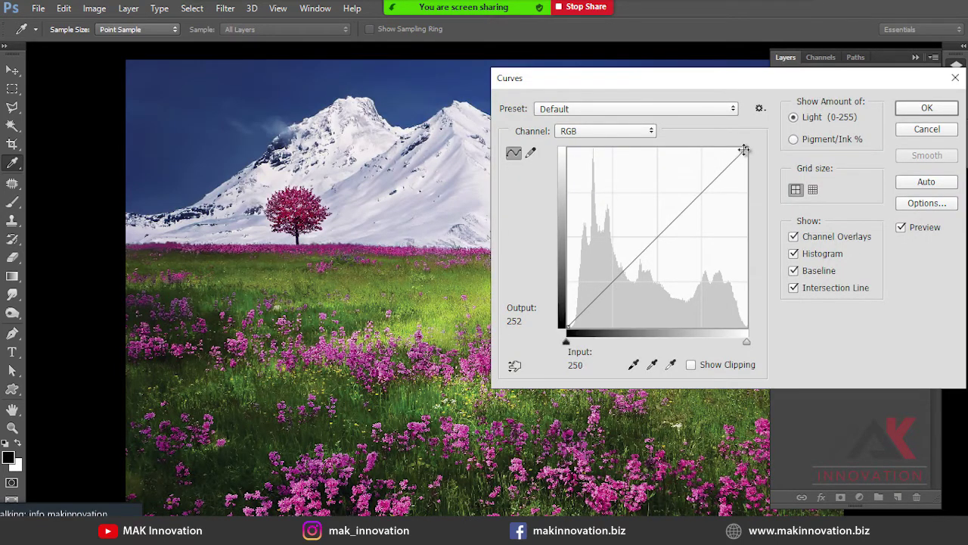
{"action": "left_click_drag", "start_coordinate": [709, 89], "coordinate": [700, 94]}
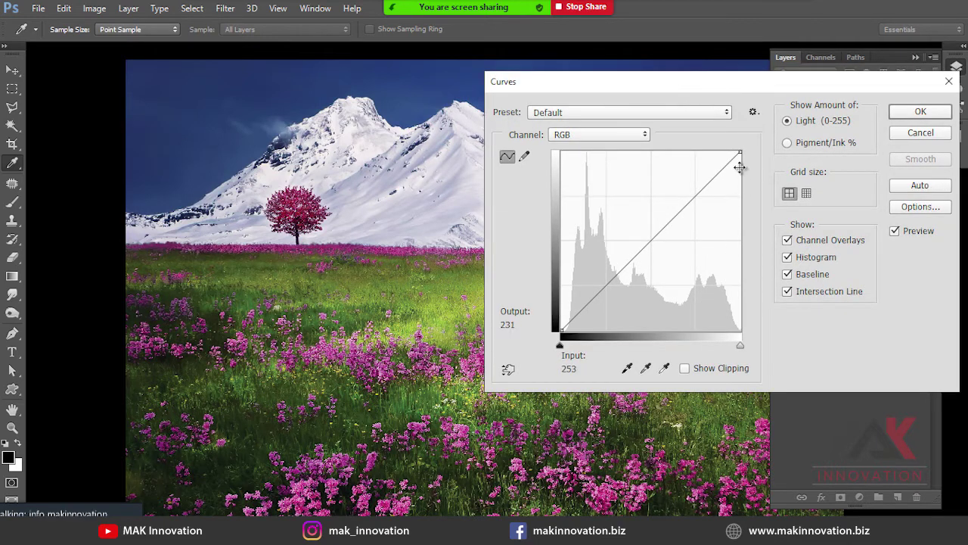
Move the RGB curve's white point to input 145 with output 255, and return it to input 255.
{"action": "left_click_drag", "start_coordinate": [740, 152], "coordinate": [664, 152]}
{"action": "left_click_drag", "start_coordinate": [667, 85], "coordinate": [874, 120]}
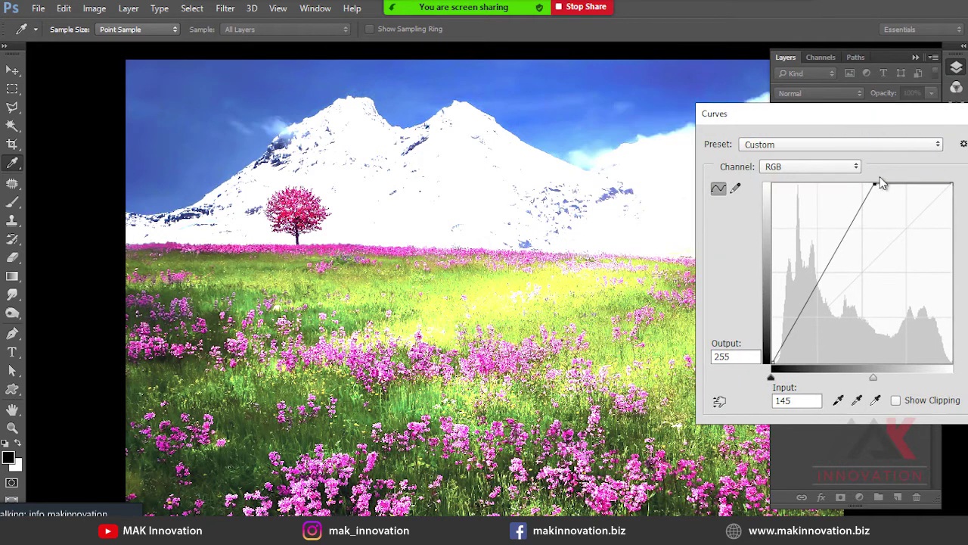
{"action": "left_click_drag", "start_coordinate": [875, 188], "coordinate": [967, 184]}
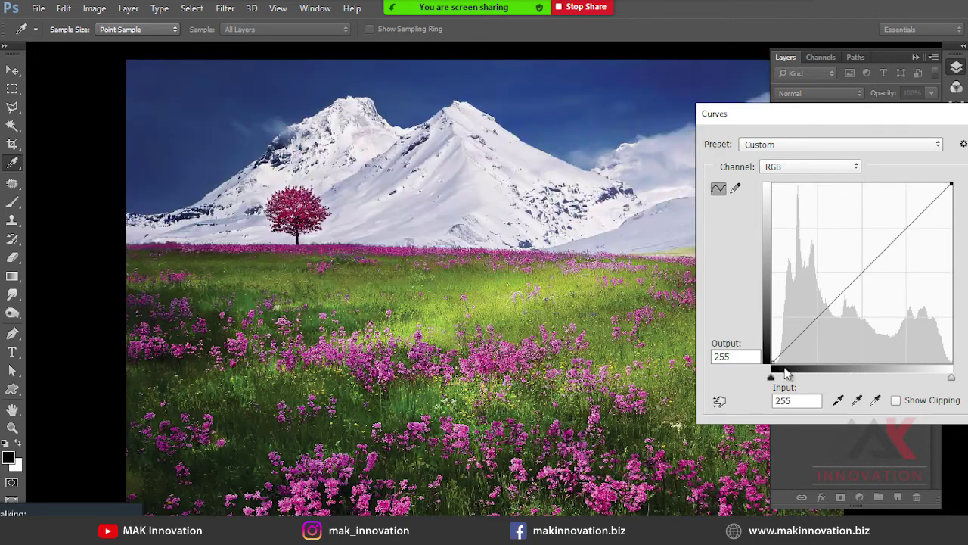
Raise the RGB curve's black point input, set its white point input to 234, and add a midtone point at input 130, output 123.
{"action": "mouse_move", "coordinate": [771, 362]}
{"action": "left_mouse_down"}
{"action": "mouse_move", "coordinate": [943, 363]}
{"action": "mouse_move", "coordinate": [772, 361]}
{"action": "mouse_move", "coordinate": [771, 254]}
{"action": "mouse_move", "coordinate": [769, 370]}
{"action": "mouse_move", "coordinate": [790, 365]}
{"action": "left_mouse_up"}
{"action": "mouse_move", "coordinate": [951, 183]}
{"action": "left_mouse_down"}
{"action": "mouse_move", "coordinate": [920, 185]}
{"action": "mouse_move", "coordinate": [936, 185]}
{"action": "left_mouse_up"}
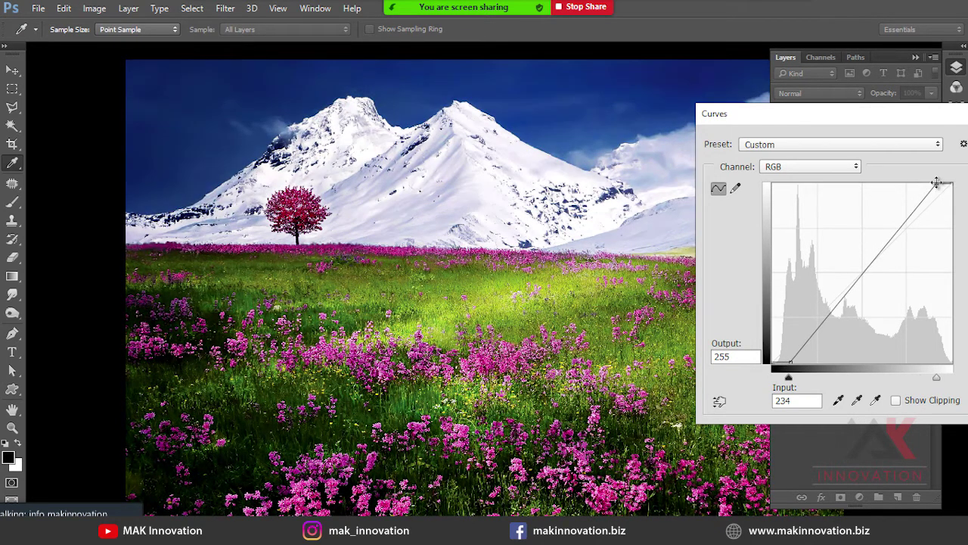
{"action": "mouse_move", "coordinate": [869, 274]}
{"action": "left_mouse_down"}
{"action": "mouse_move", "coordinate": [845, 255]}
{"action": "mouse_move", "coordinate": [898, 290]}
{"action": "mouse_move", "coordinate": [876, 282]}
{"action": "mouse_move", "coordinate": [899, 288]}
{"action": "mouse_move", "coordinate": [864, 276]}
{"action": "left_mouse_up"}
Compare the photo with the Curves preview off and on, and apply the Curves adjustment.
{"action": "left_click_drag", "start_coordinate": [795, 117], "coordinate": [577, 102]}
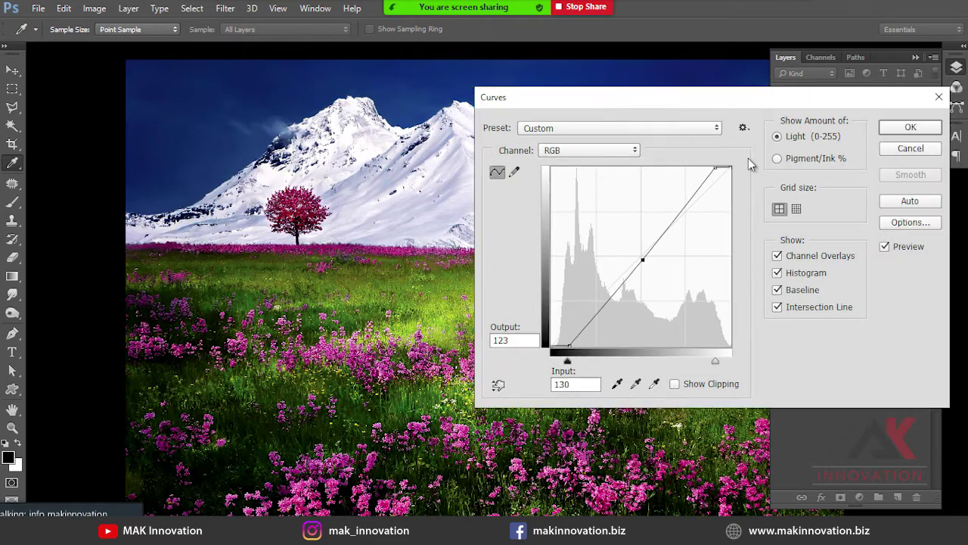
{"action": "left_click_drag", "start_coordinate": [727, 99], "coordinate": [814, 117]}
{"action": "left_click", "coordinate": [938, 266]}
{"action": "left_click", "coordinate": [939, 266]}
{"action": "left_click", "coordinate": [939, 266]}
{"action": "left_click", "coordinate": [939, 266]}
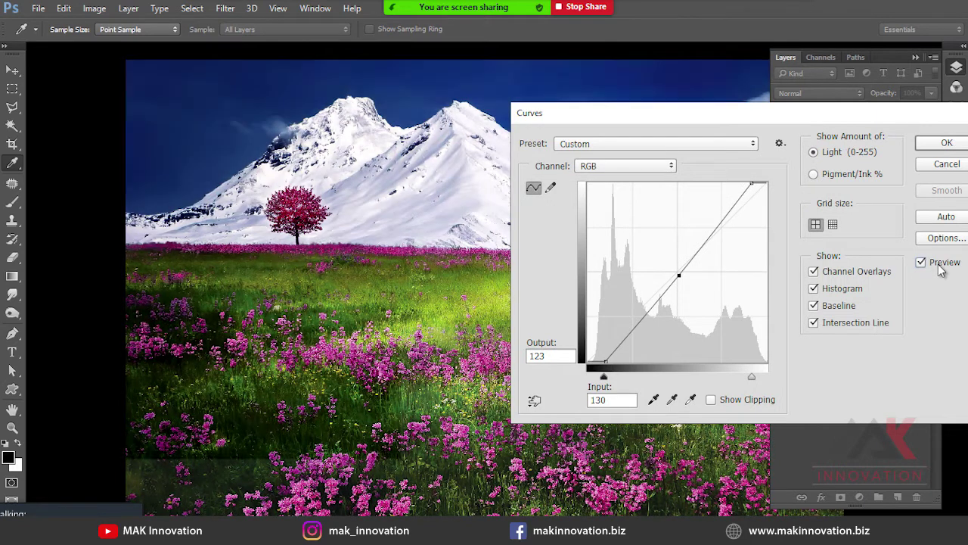
{"action": "key", "text": "Return"}
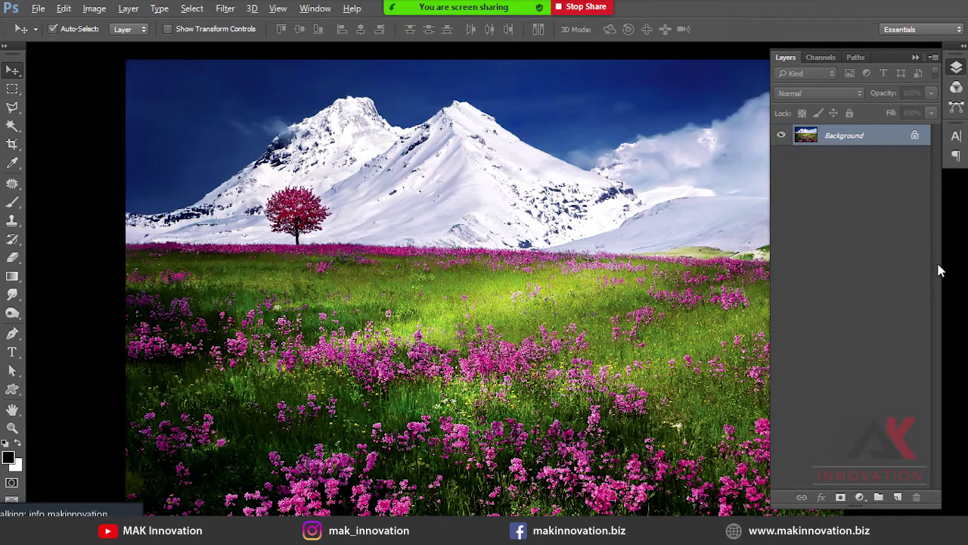
Undo and redo the Curves adjustment repeatedly to compare the photo, ending with the adjustment undone.
{"action": "key", "text": "ctrl+z"}
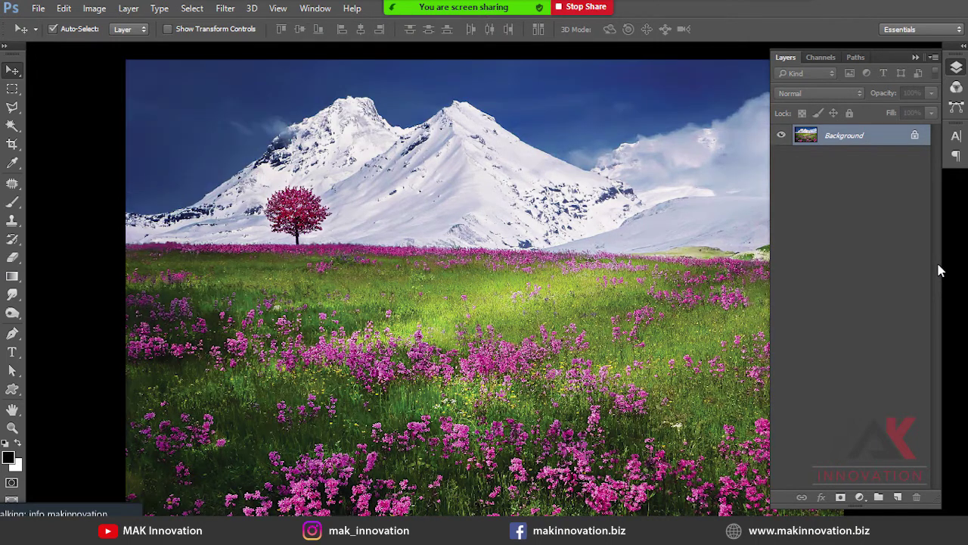
{"action": "key", "text": "ctrl+z"}
{"action": "key", "text": "ctrl+z"}
{"action": "key", "text": "ctrl+z"}
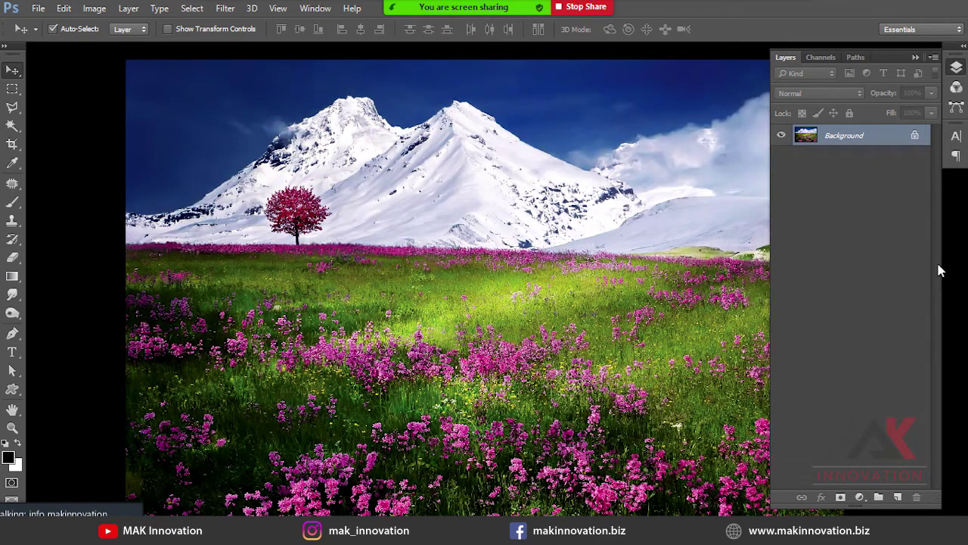
{"action": "key", "text": "ctrl+z"}
{"action": "key", "text": "ctrl+z"}
{"action": "key", "text": "ctrl+z"}
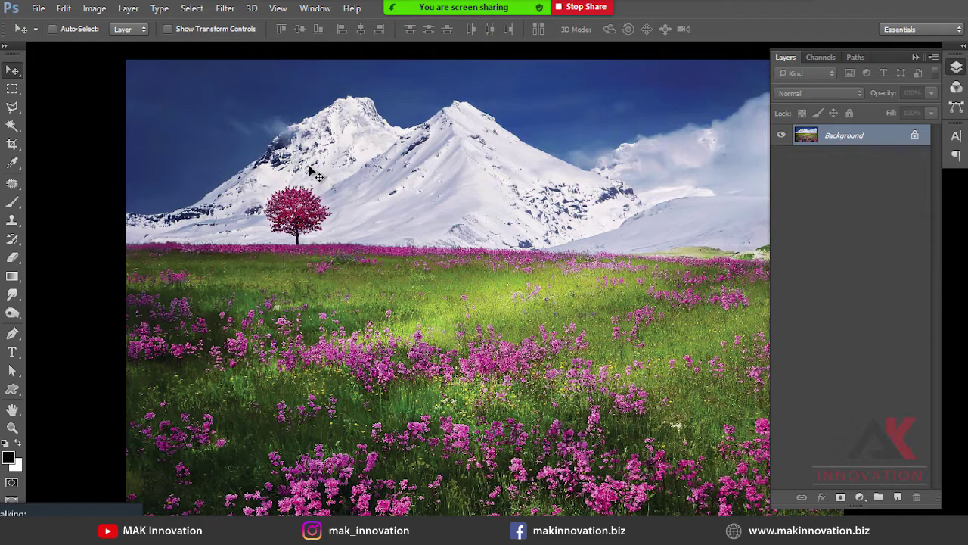
Open the Exposure adjustment for the mountain photo and move its dialog clear of the two peaks.
{"action": "left_click", "coordinate": [93, 8]}
{"action": "mouse_move", "coordinate": [126, 45]}
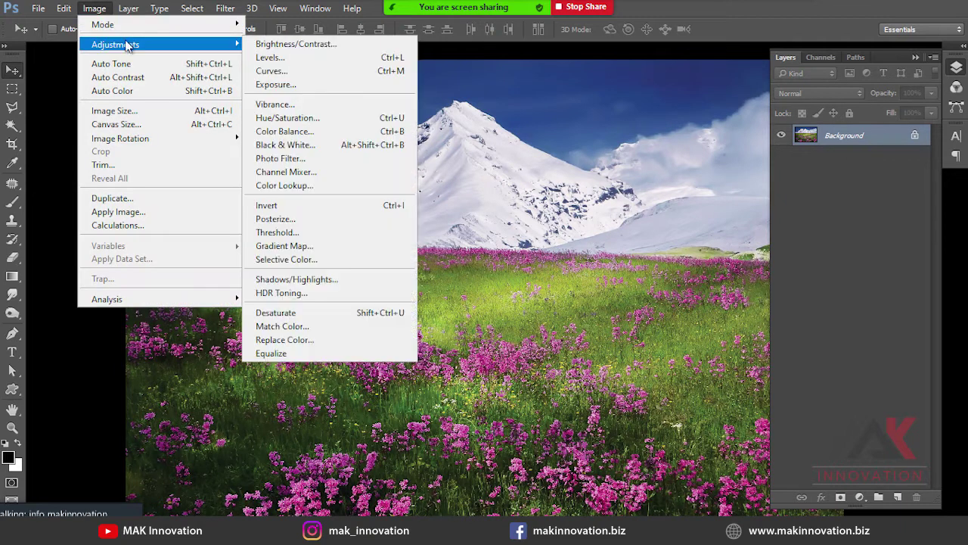
{"action": "left_click", "coordinate": [359, 92]}
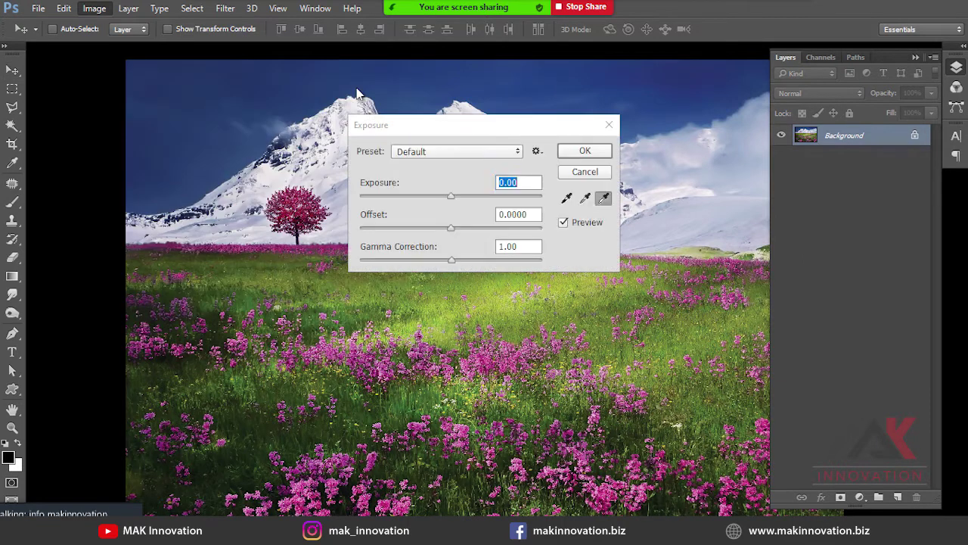
{"action": "left_click_drag", "start_coordinate": [451, 126], "coordinate": [626, 139]}
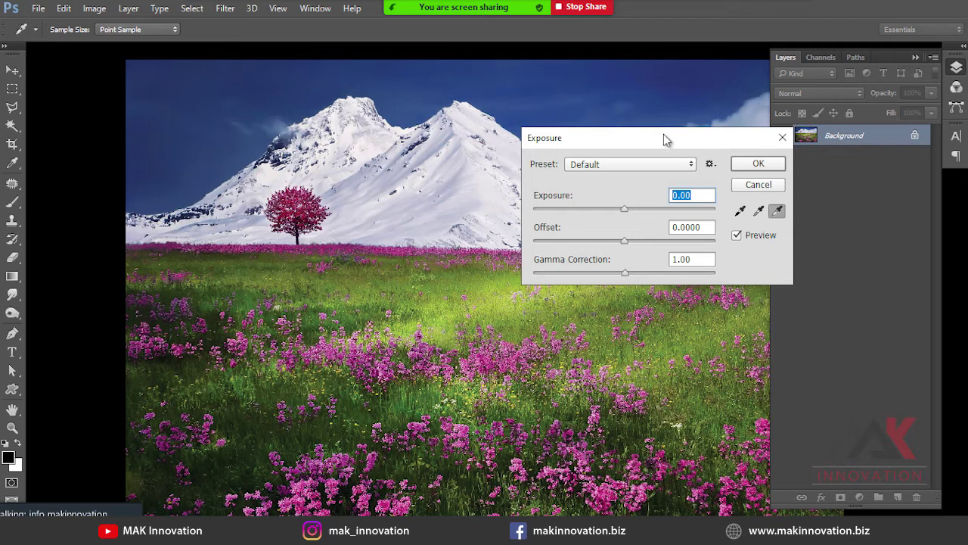
{"action": "left_click_drag", "start_coordinate": [663, 138], "coordinate": [745, 156]}
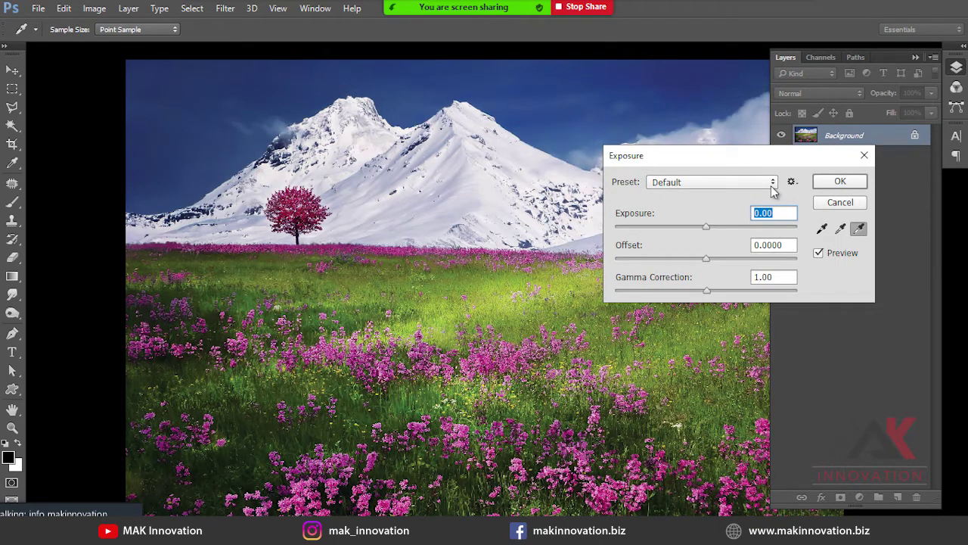
Set the Exposure adjustment's exposure to +0.5 and its offset to +0.009.
{"action": "key", "text": "Up"}
{"action": "key", "text": "Up"}
{"action": "key", "text": "Up"}
{"action": "key", "text": "Up"}
{"action": "key", "text": "Up"}
{"action": "key", "text": "Tab"}
{"action": "key", "text": "Up"}
{"action": "key", "text": "Up"}
{"action": "key", "text": "Up"}
{"action": "key", "text": "Up"}
{"action": "key", "text": "Up"}
{"action": "key", "text": "Up"}
{"action": "key", "text": "Up"}
{"action": "key", "text": "Up"}
{"action": "key", "text": "Up"}
Raise the gamma correction to 1.50 and lower it to 0.50 in the Exposure adjustment.
{"action": "key", "text": "Tab"}
{"action": "key", "text": "Up"}
{"action": "key", "text": "Up"}
{"action": "key", "text": "Up"}
{"action": "key", "text": "Up"}
{"action": "key", "text": "Up"}
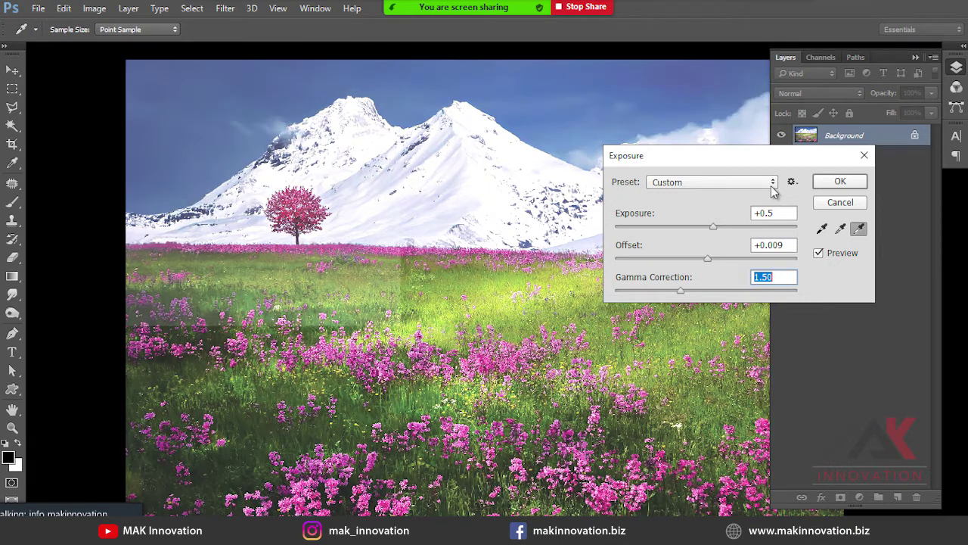
{"action": "key", "text": "Down"}
{"action": "key", "text": "Down"}
{"action": "key", "text": "Down"}
{"action": "key", "text": "Down"}
{"action": "key", "text": "Down"}
{"action": "key", "text": "Down"}
{"action": "key", "text": "Down"}
{"action": "key", "text": "Down"}
{"action": "key", "text": "Down"}
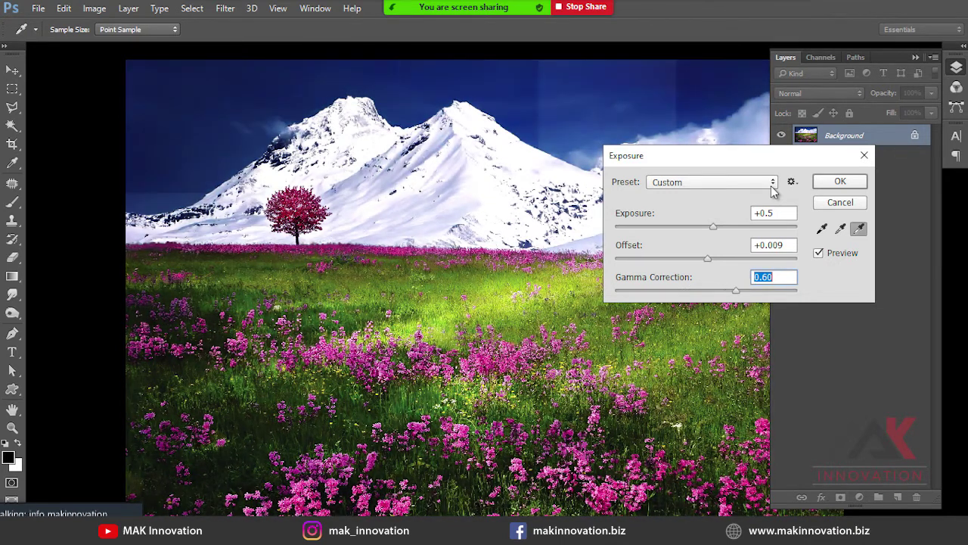
{"action": "key", "text": "Down"}
Lower the Exposure adjustment's offset to +0.006.
{"action": "key", "text": "shift+Tab"}
{"action": "key", "text": "Up"}
{"action": "key", "text": "Down"}
{"action": "key", "text": "Down"}
{"action": "key", "text": "Down"}
{"action": "key", "text": "Down"}
{"action": "key", "text": "Down"}
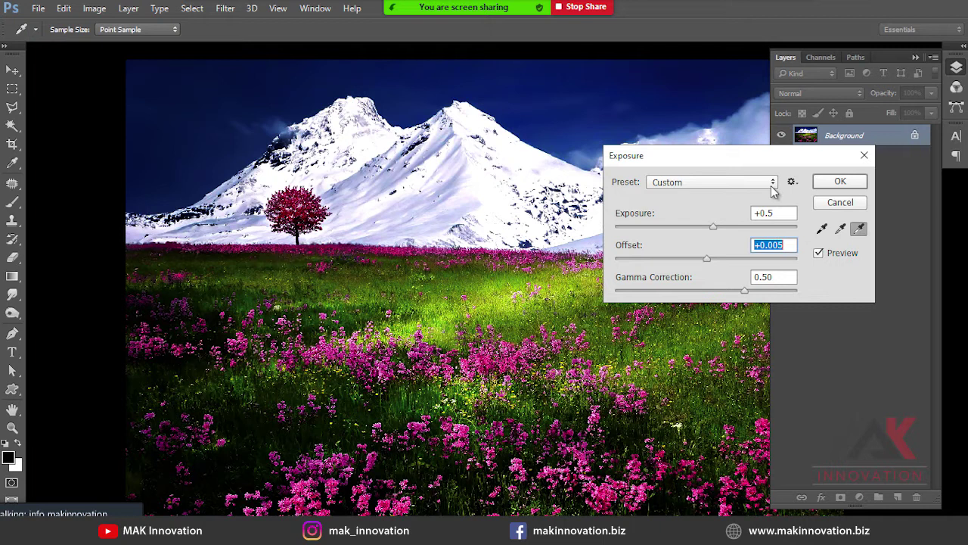
Raise the exposure to +1.3 and apply the Exposure adjustment to the photo.
{"action": "key", "text": "shift+Tab"}
{"action": "key", "text": "Up"}
{"action": "key", "text": "Up"}
{"action": "key", "text": "Up"}
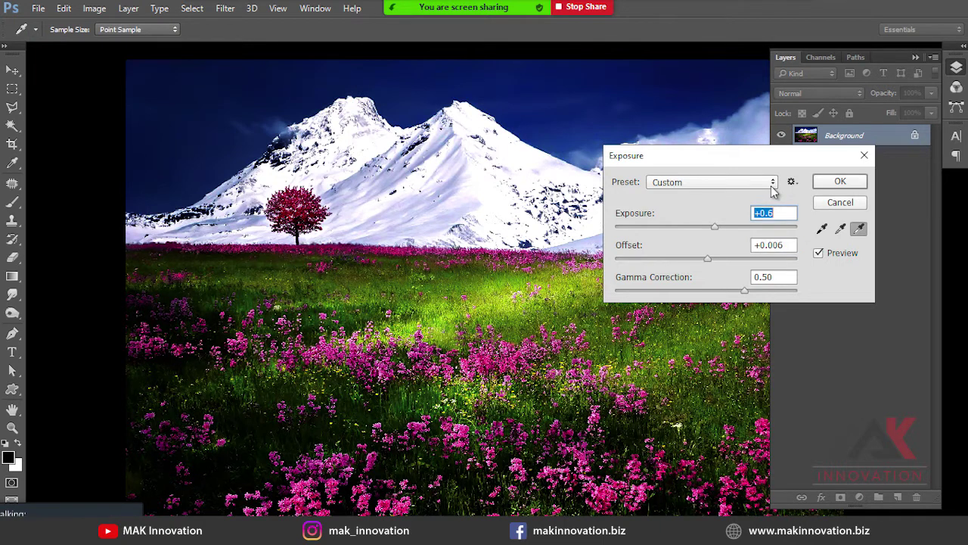
{"action": "key", "text": "Up"}
{"action": "key", "text": "Up"}
{"action": "key", "text": "Up"}
{"action": "key", "text": "Up"}
{"action": "key", "text": "Up"}
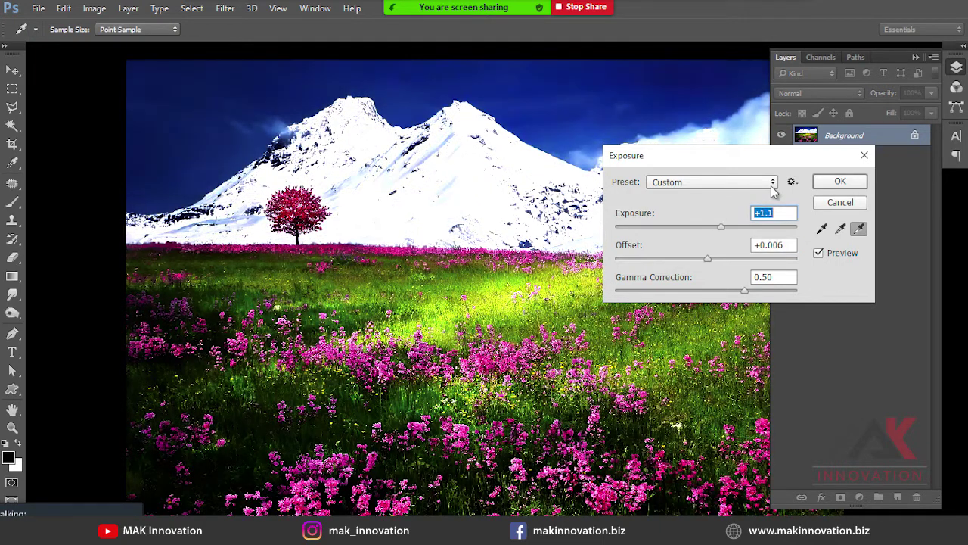
{"action": "key", "text": "Down"}
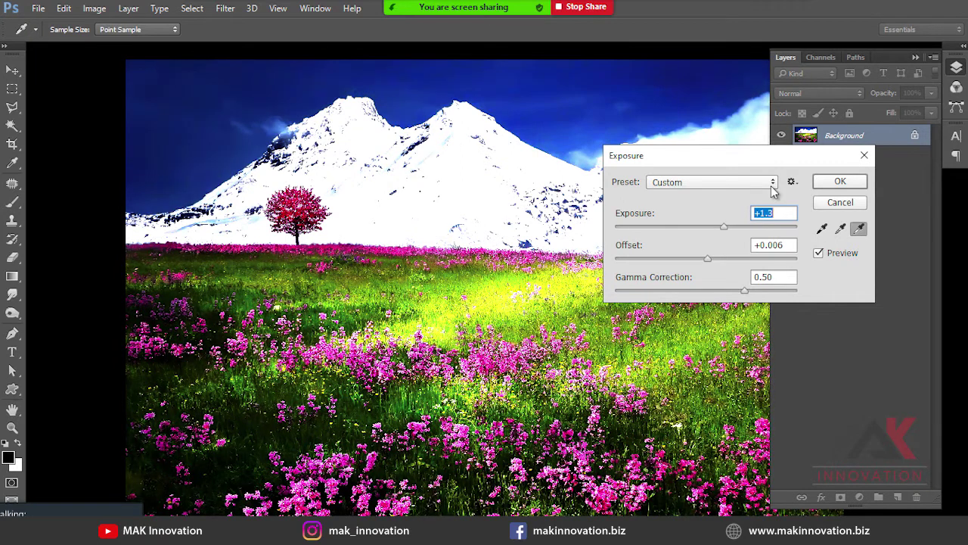
{"action": "key", "text": "Return"}
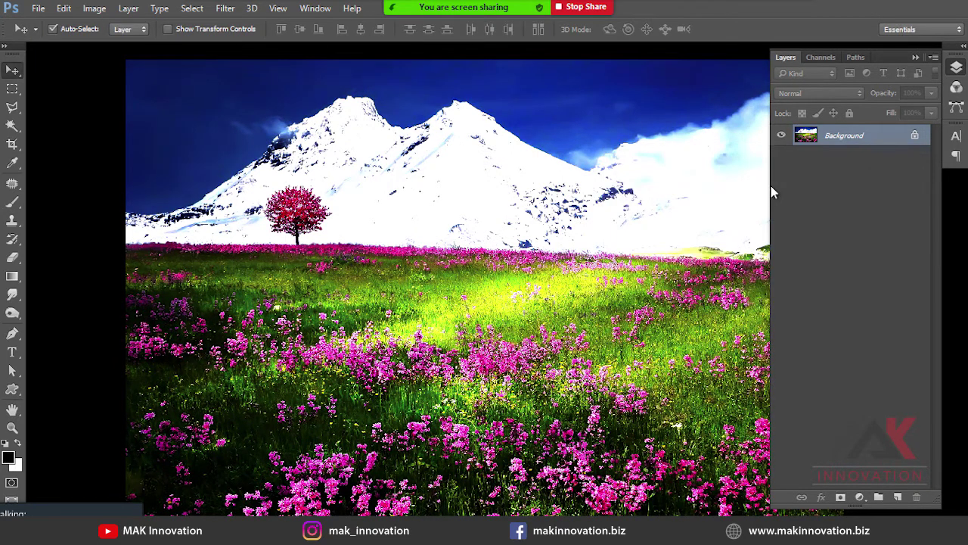
Undo and redo the Exposure adjustment to compare the photo, ending with the adjustment undone.
{"action": "key", "text": "ctrl+z"}
{"action": "key", "text": "ctrl+z"}
{"action": "key", "text": "ctrl+z"}
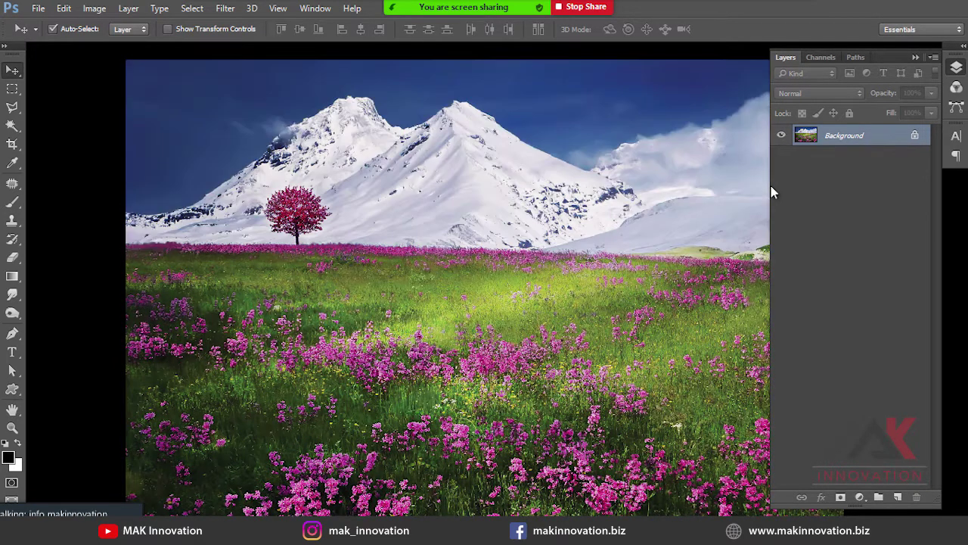
Open the Vibrance adjustment for the mountain photo and move its dialog away from the peaks.
{"action": "left_click", "coordinate": [87, 7]}
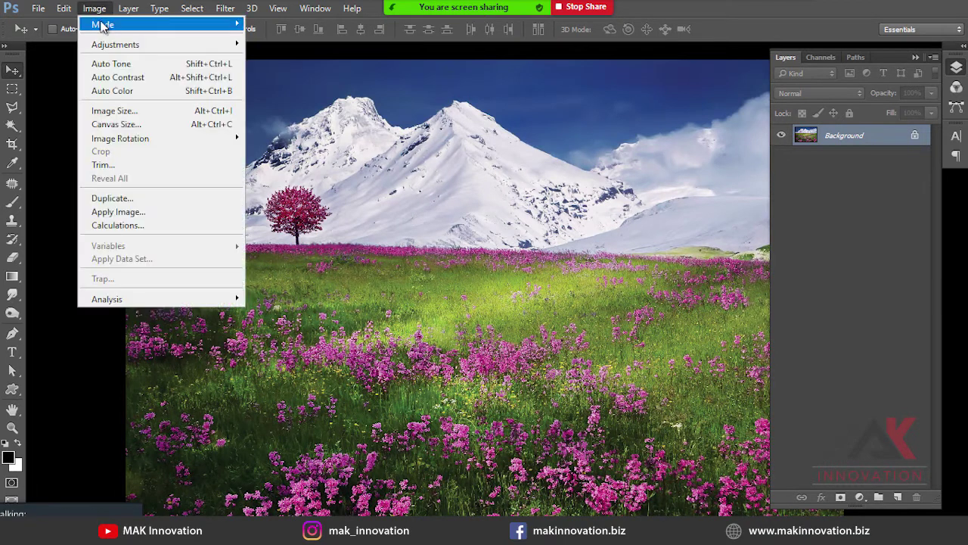
{"action": "mouse_move", "coordinate": [113, 45]}
{"action": "left_click", "coordinate": [344, 106]}
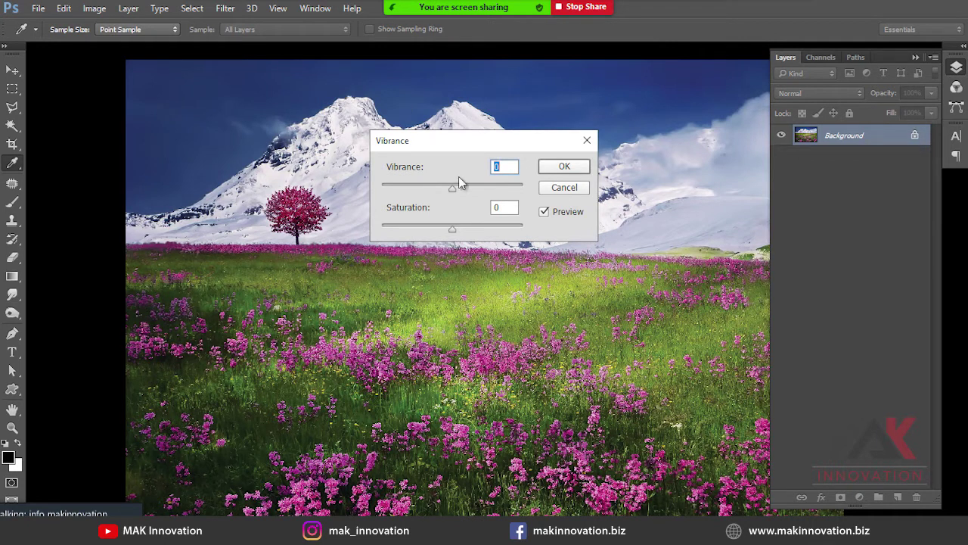
{"action": "left_click_drag", "start_coordinate": [469, 143], "coordinate": [831, 231]}
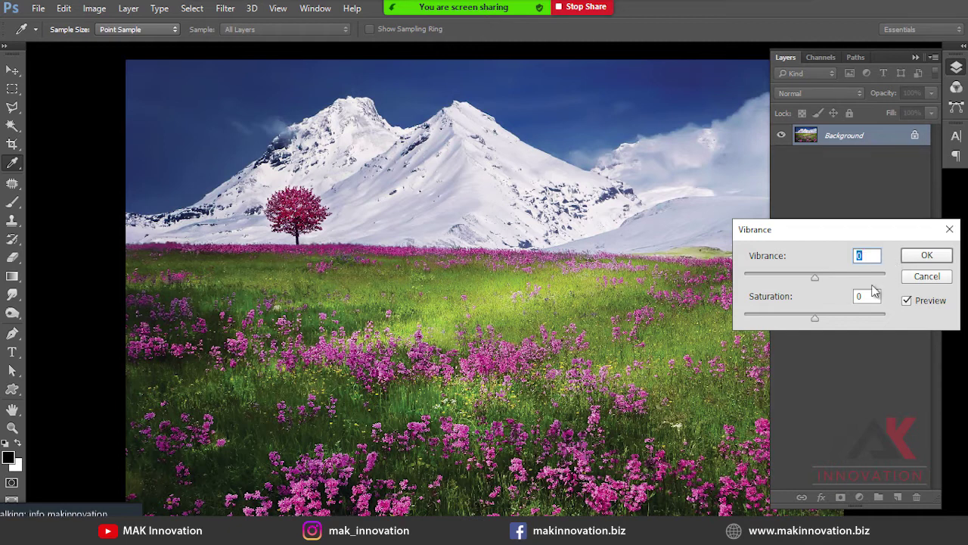
Reset the Vibrance dialog after trying a vibrance of -6, and raise the vibrance to +100.
{"action": "mouse_move", "coordinate": [815, 278]}
{"action": "left_mouse_down"}
{"action": "mouse_move", "coordinate": [866, 277]}
{"action": "mouse_move", "coordinate": [811, 277]}
{"action": "left_mouse_up"}
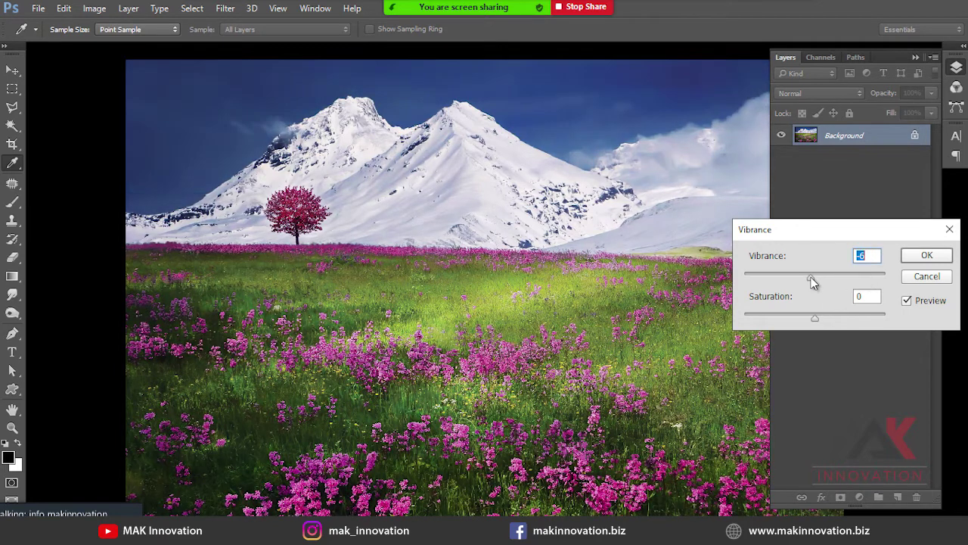
{"action": "left_click", "coordinate": [924, 279], "text": "alt"}
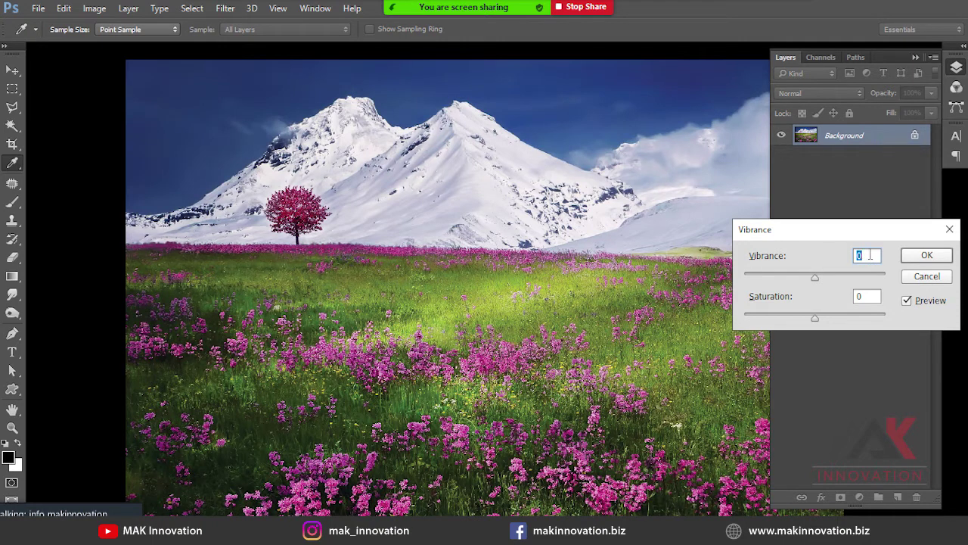
{"action": "key", "text": "shift+Up"}
{"action": "key", "text": "shift+Up"}
{"action": "key", "text": "shift+Up"}
{"action": "key", "text": "shift+Up"}
{"action": "key", "text": "shift+Up"}
{"action": "key", "text": "shift+Up"}
{"action": "key", "text": "shift+Up"}
{"action": "key", "text": "shift+Up"}
{"action": "key", "text": "shift+Up"}
{"action": "key", "text": "shift+Up"}
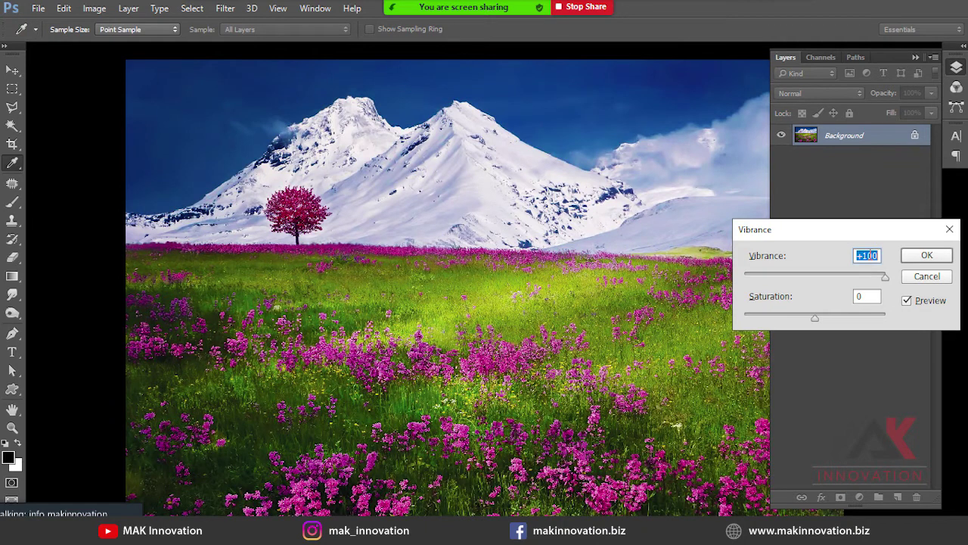
Lower the saturation to -100 in the Vibrance adjustment to preview the photo without color.
{"action": "key", "text": "Tab"}
{"action": "key", "text": "shift+Down"}
{"action": "key", "text": "shift+Down"}
{"action": "key", "text": "shift+Down"}
{"action": "key", "text": "shift+Down"}
{"action": "key", "text": "shift+Down"}
{"action": "key", "text": "shift+Down"}
{"action": "key", "text": "shift+Down"}
{"action": "key", "text": "shift+Down"}
{"action": "key", "text": "shift+Down"}
{"action": "key", "text": "shift+Down"}
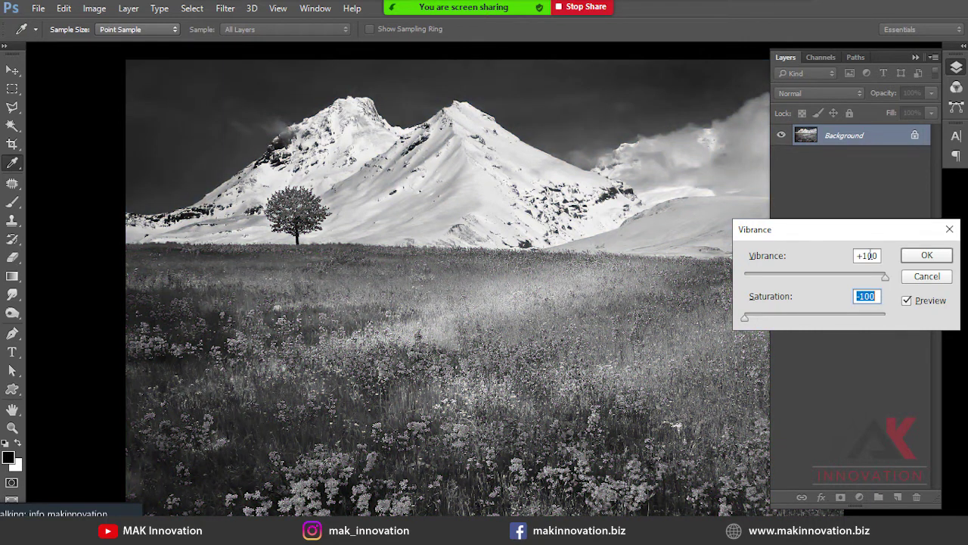
Raise the saturation to +100 in the Vibrance adjustment.
{"action": "key", "text": "shift+Up"}
{"action": "key", "text": "shift+Up"}
{"action": "key", "text": "shift+Up"}
{"action": "key", "text": "shift+Up"}
{"action": "key", "text": "shift+Up"}
{"action": "key", "text": "shift+Up"}
{"action": "key", "text": "shift+Up"}
{"action": "key", "text": "shift+Up"}
{"action": "key", "text": "shift+Up"}
{"action": "key", "text": "shift+Up"}
{"action": "key", "text": "shift+Up"}
{"action": "key", "text": "shift+Up"}
{"action": "key", "text": "shift+Up"}
{"action": "key", "text": "shift+Up"}
{"action": "key", "text": "shift+Up"}
{"action": "key", "text": "shift+Up"}
{"action": "key", "text": "shift+Up"}
{"action": "key", "text": "shift+Up"}
{"action": "key", "text": "shift+Up"}
{"action": "key", "text": "shift+Up"}
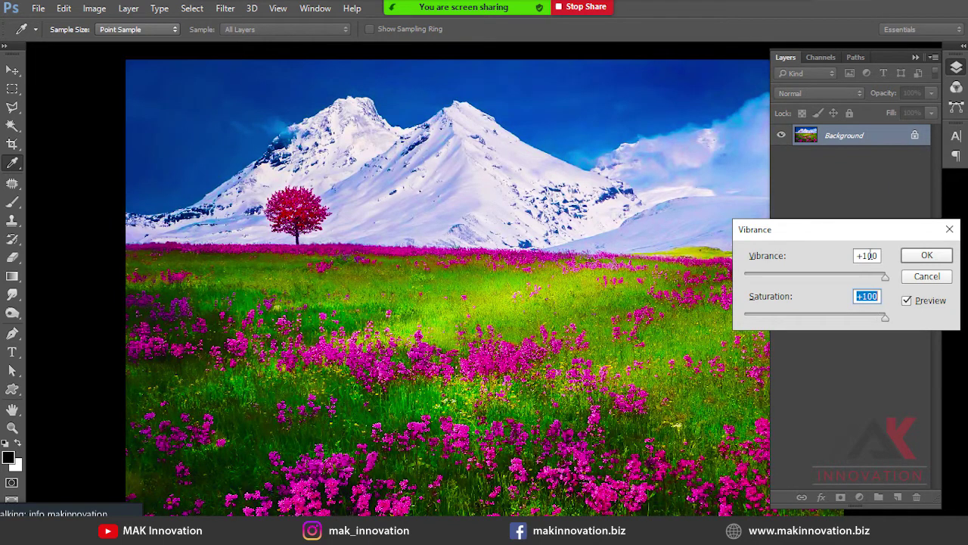
Return the saturation to 0 in the Vibrance adjustment.
{"action": "key", "text": "shift+Down"}
{"action": "key", "text": "shift+Down"}
{"action": "key", "text": "shift+Down"}
{"action": "key", "text": "shift+Down"}
{"action": "key", "text": "shift+Down"}
{"action": "key", "text": "shift+Down"}
{"action": "key", "text": "shift+Down"}
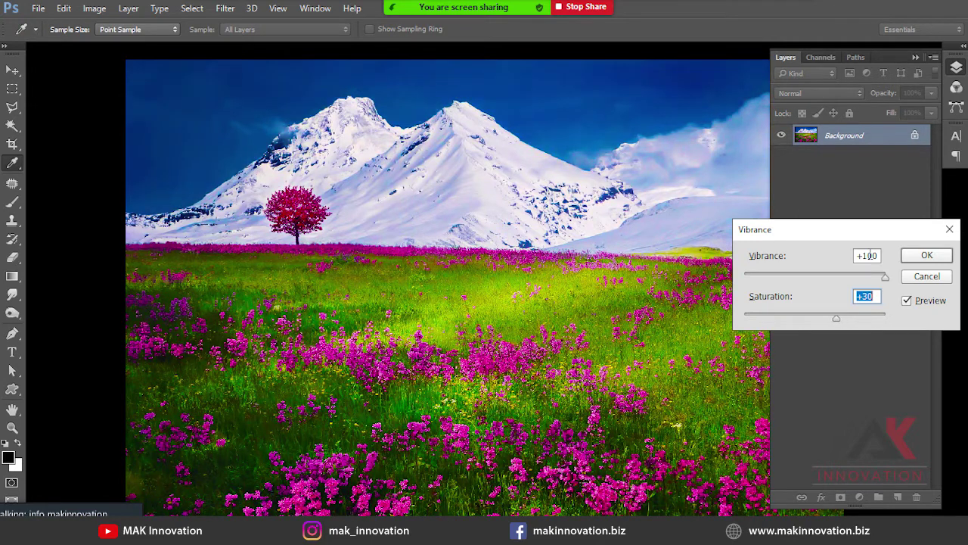
{"action": "key", "text": "shift+Down"}
{"action": "key", "text": "shift+Down"}
{"action": "key", "text": "shift+Down"}
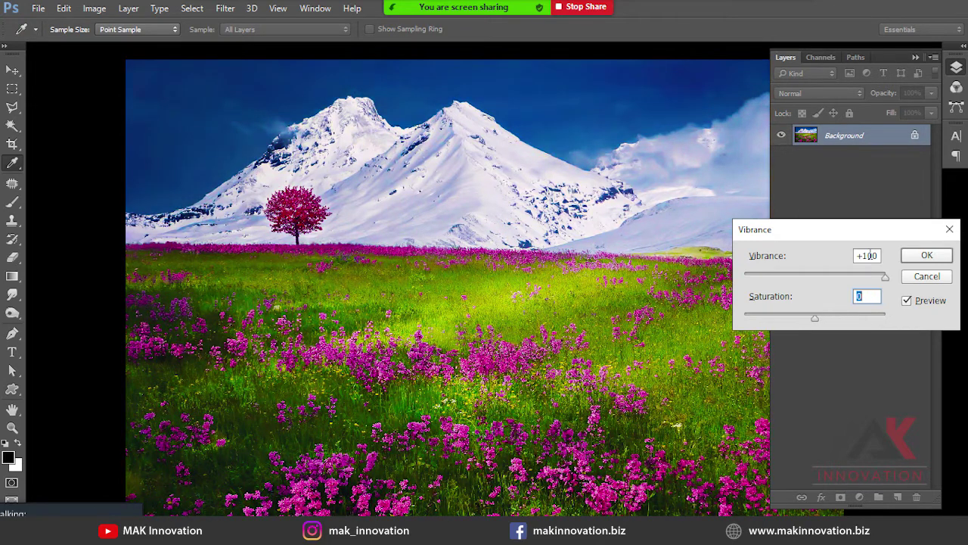
Lower the vibrance gradually to -100 to preview the muted colors in the photo.
{"action": "left_click", "coordinate": [870, 255]}
{"action": "key", "text": "shift+Down"}
{"action": "key", "text": "shift+Down"}
{"action": "key", "text": "shift+Down"}
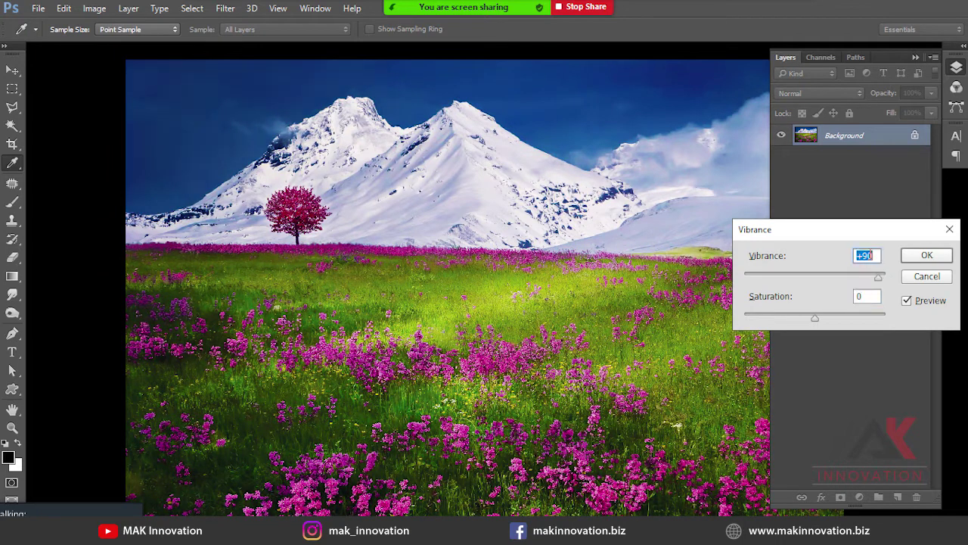
{"action": "key", "text": "shift+Down"}
{"action": "key", "text": "shift+Down"}
{"action": "key", "text": "shift+Down"}
{"action": "key", "text": "shift+Down"}
{"action": "key", "text": "shift+Down"}
{"action": "key", "text": "shift+Down"}
{"action": "key", "text": "shift+Down"}
{"action": "key", "text": "shift+Down"}
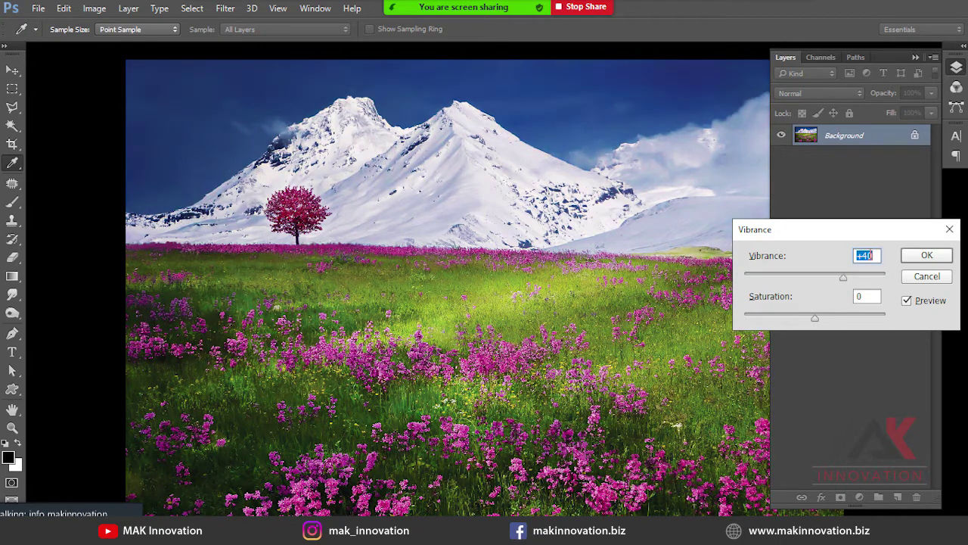
{"action": "key", "text": "shift+Down"}
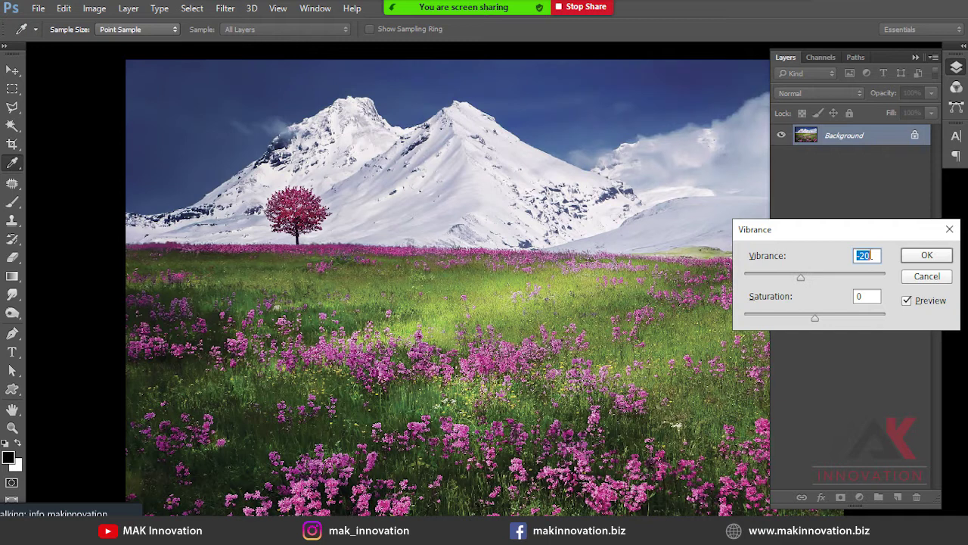
{"action": "key", "text": "shift+Down"}
{"action": "key", "text": "shift+Down"}
{"action": "key", "text": "shift+Down"}
{"action": "key", "text": "shift+Down"}
{"action": "key", "text": "shift+Down"}
{"action": "key", "text": "shift+Down"}
{"action": "key", "text": "shift+Down"}
{"action": "key", "text": "shift+Down"}
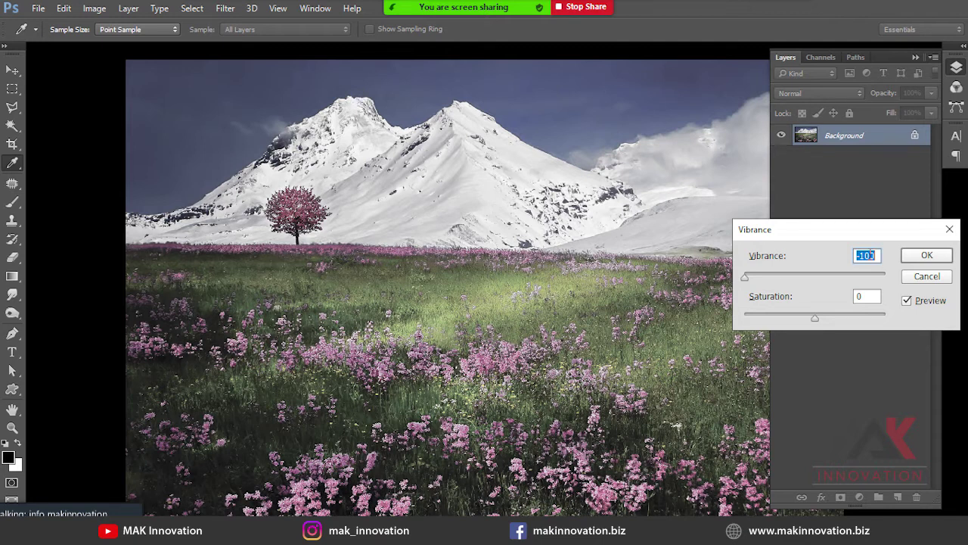
Raise the vibrance in large increments and return it to 0.
{"action": "key", "text": "shift+Up"}
{"action": "key", "text": "shift+Up"}
{"action": "key", "text": "shift+Up"}
{"action": "key", "text": "shift+Up"}
{"action": "key", "text": "shift+Up"}
{"action": "type", "text": "0"}
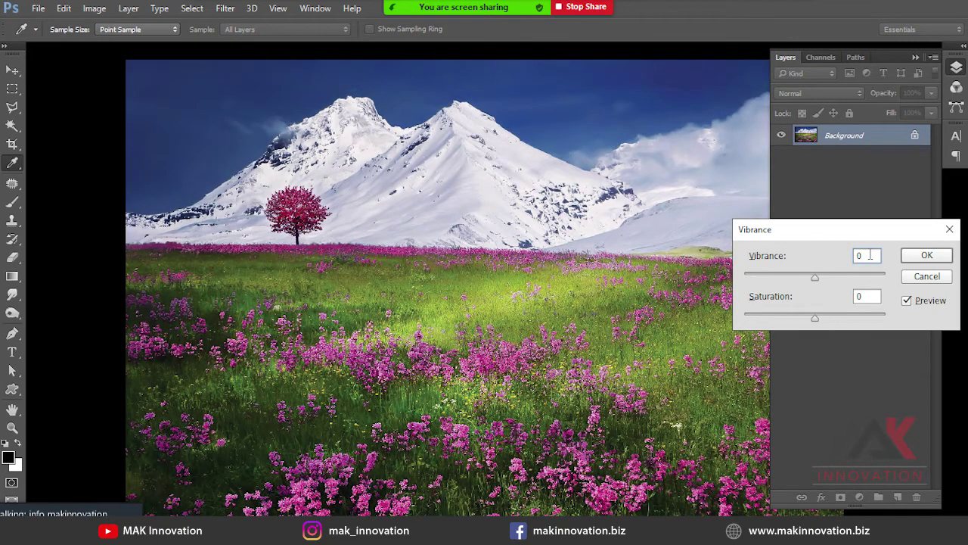
Raise the vibrance in large increments to +100, with the saturation at 0.
{"action": "key", "text": "shift+Up"}
{"action": "key", "text": "shift+Up"}
{"action": "key", "text": "shift+Up"}
{"action": "key", "text": "shift+Up"}
{"action": "key", "text": "shift+Up"}
{"action": "key", "text": "shift+Up"}
{"action": "key", "text": "shift+Up"}
{"action": "key", "text": "shift+Up"}
{"action": "key", "text": "shift+Up"}
{"action": "key", "text": "shift+Up"}
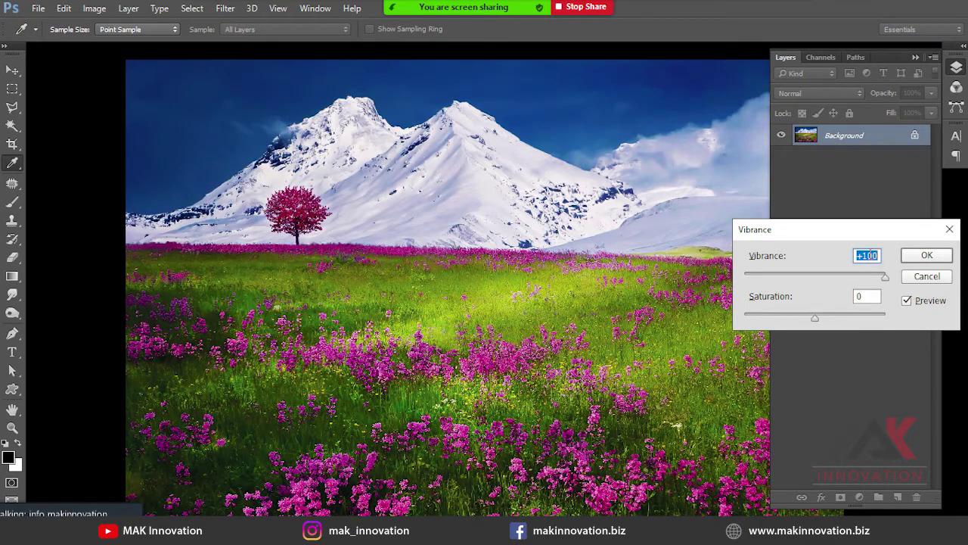
Turn the Vibrance adjustment's preview off and on twice to compare the photo before and after.
{"action": "left_click", "coordinate": [928, 302]}
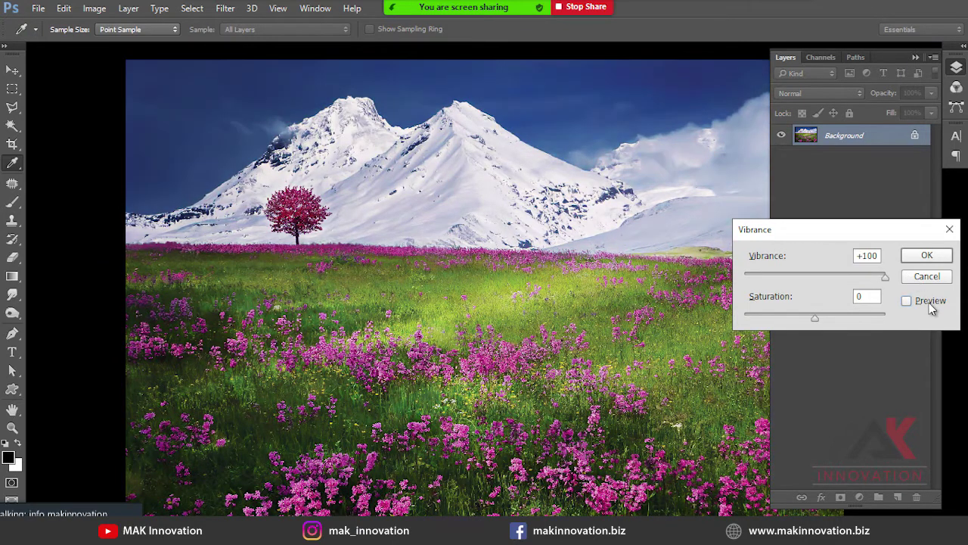
{"action": "left_click", "coordinate": [929, 302]}
{"action": "left_click", "coordinate": [929, 303]}
{"action": "left_click", "coordinate": [928, 303]}
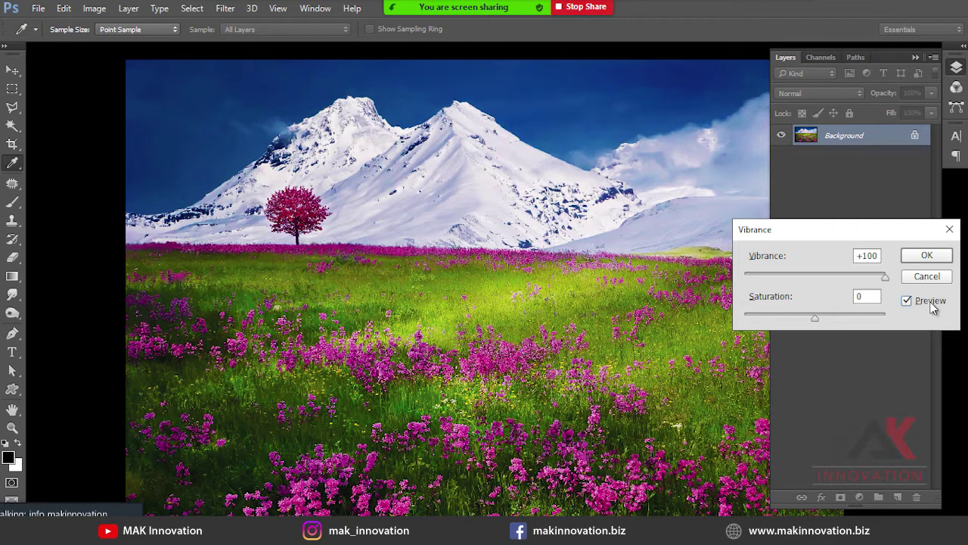
Raise the saturation in large increments to +80 and return it to 0 in the Vibrance adjustment.
{"action": "double_click", "coordinate": [862, 297]}
{"action": "key", "text": "shift+Up"}
{"action": "key", "text": "shift+Up"}
{"action": "key", "text": "shift+Down"}
{"action": "key", "text": "shift+Up"}
{"action": "key", "text": "shift+Up"}
{"action": "key", "text": "shift+Up"}
{"action": "key", "text": "shift+Up"}
{"action": "key", "text": "shift+Up"}
{"action": "key", "text": "shift+Up"}
{"action": "key", "text": "shift+Up"}
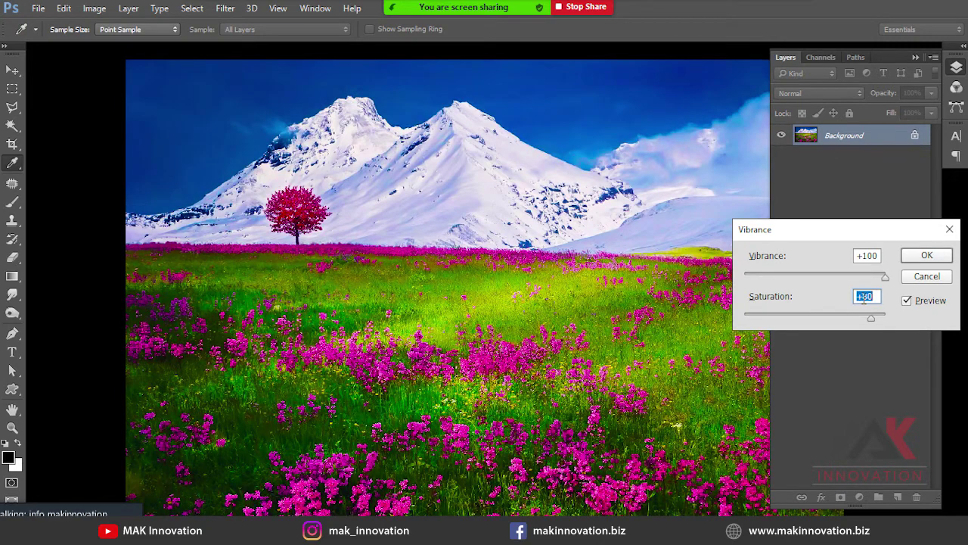
{"action": "type", "text": "0"}
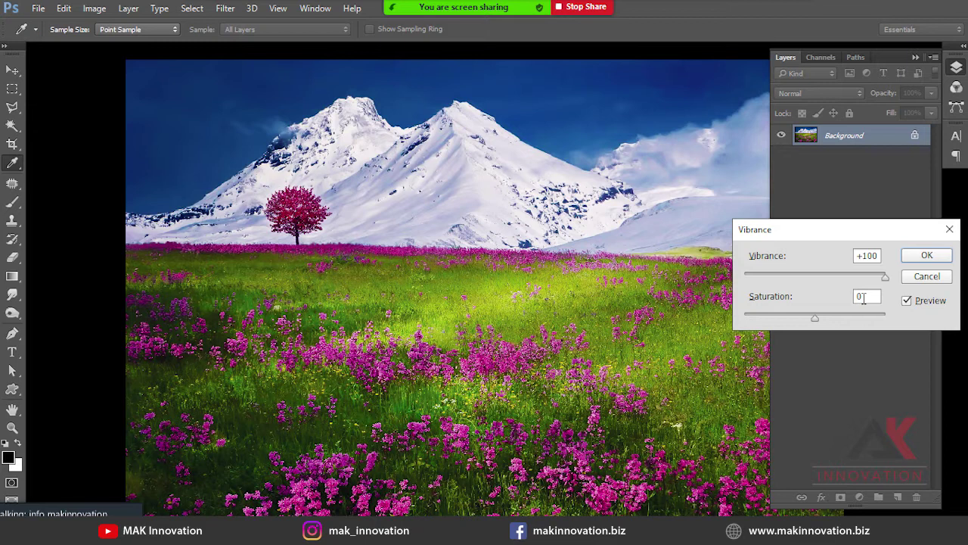
Raise the saturation to +50 in the Vibrance adjustment.
{"action": "double_click", "coordinate": [871, 301]}
{"action": "key", "text": "shift+Up"}
{"action": "key", "text": "shift+Up"}
{"action": "key", "text": "shift+Up"}
{"action": "key", "text": "shift+Up"}
{"action": "key", "text": "shift+Up"}
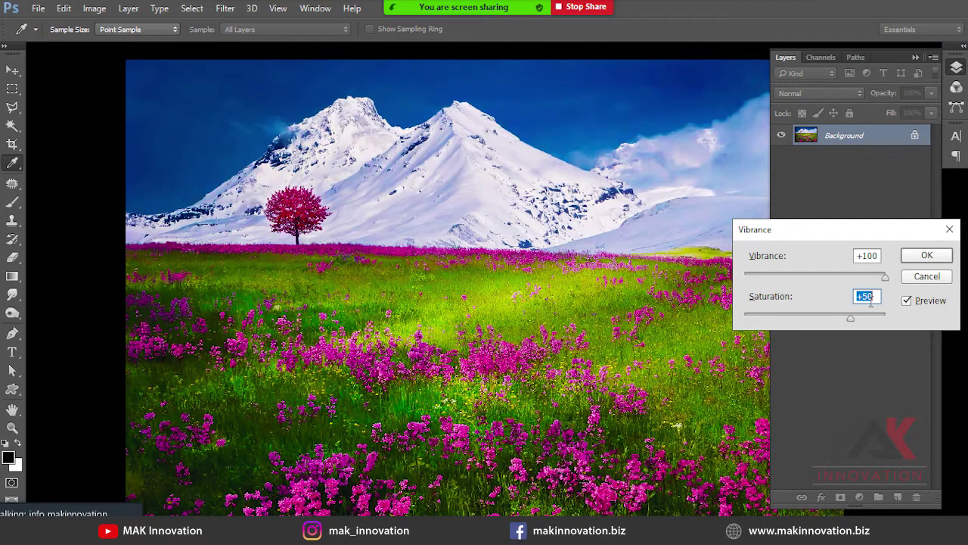
Lower the saturation by 40 and apply the Vibrance adjustment, returning to the Move tool.
{"action": "key", "text": "shift+Down"}
{"action": "key", "text": "shift+Down"}
{"action": "key", "text": "shift+Down"}
{"action": "key", "text": "shift+Down"}
{"action": "key", "text": "Return"}
{"action": "key", "text": "v"}
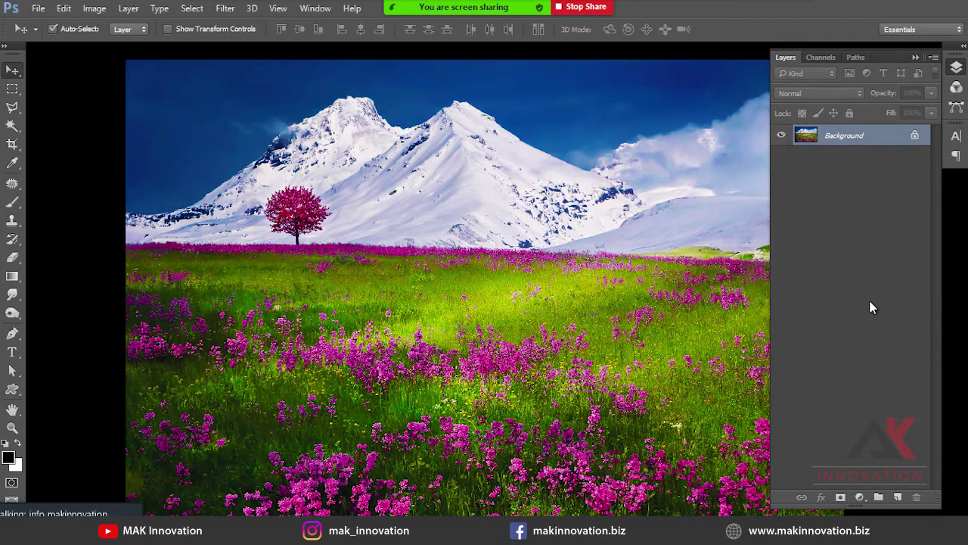
Undo and redo the applied Vibrance adjustment repeatedly to compare the photo before and after.
{"action": "key", "text": "ctrl+z"}
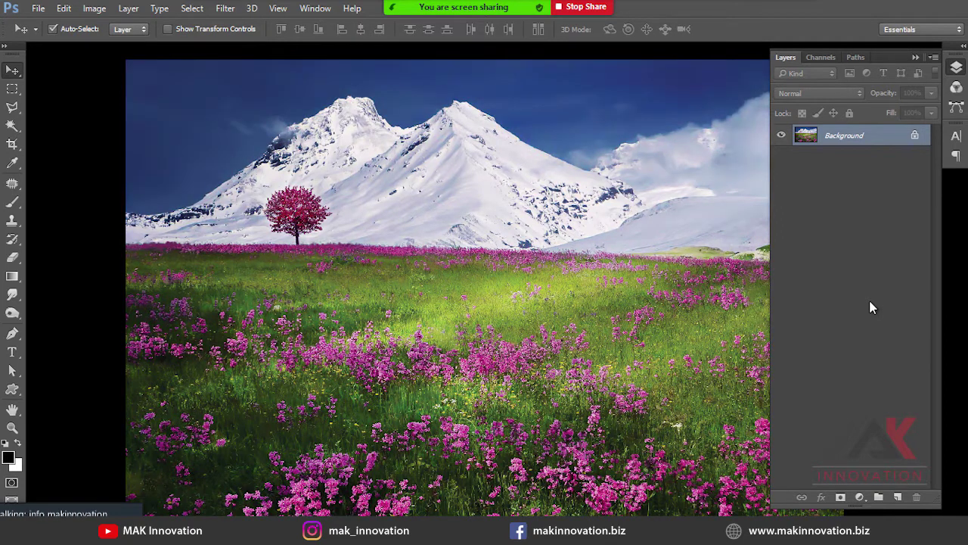
{"action": "key", "text": "ctrl+z"}
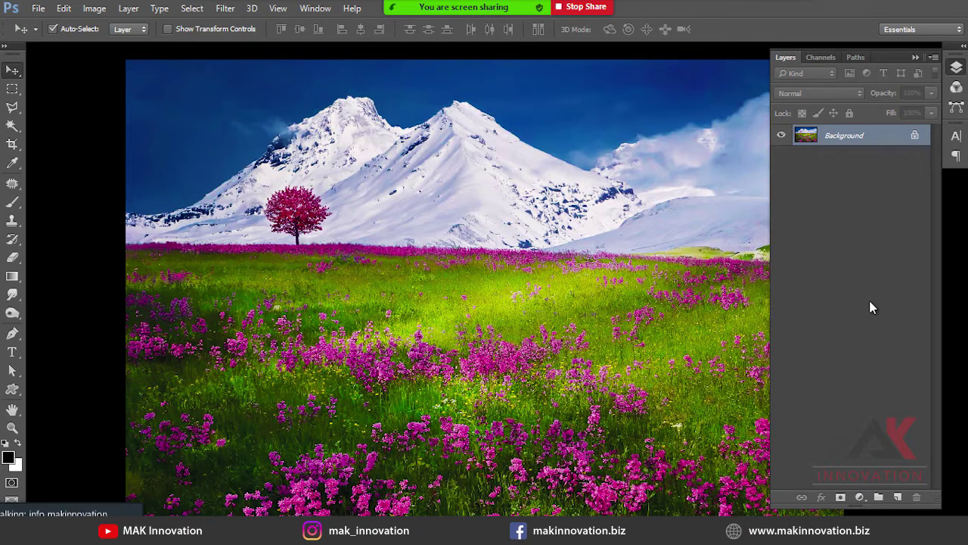
{"action": "key", "text": "ctrl+z"}
{"action": "key", "text": "ctrl+z"}
{"action": "key", "text": "ctrl+z"}
{"action": "key", "text": "ctrl+z"}
Add a new layer above the photo and fill it with white.
{"action": "key", "text": "m"}
{"action": "key", "text": "ctrl+shift+n"}
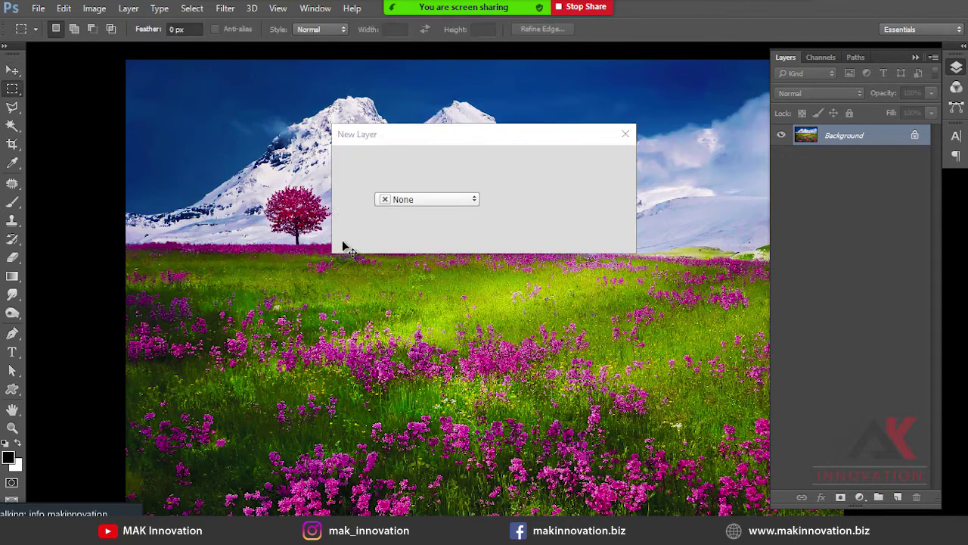
{"action": "key", "text": "Return"}
{"action": "key", "text": "ctrl+BackSpace"}
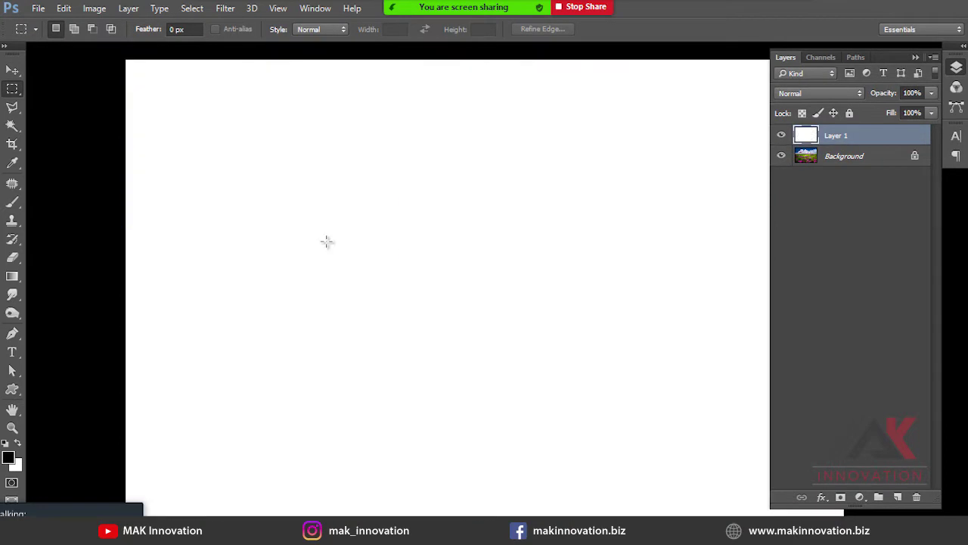
Draw a long, thin horizontal rectangular selection and fill it with a black-to-transparent linear gradient on a new layer, then deselect.
{"action": "left_click_drag", "start_coordinate": [203, 232], "coordinate": [707, 259]}
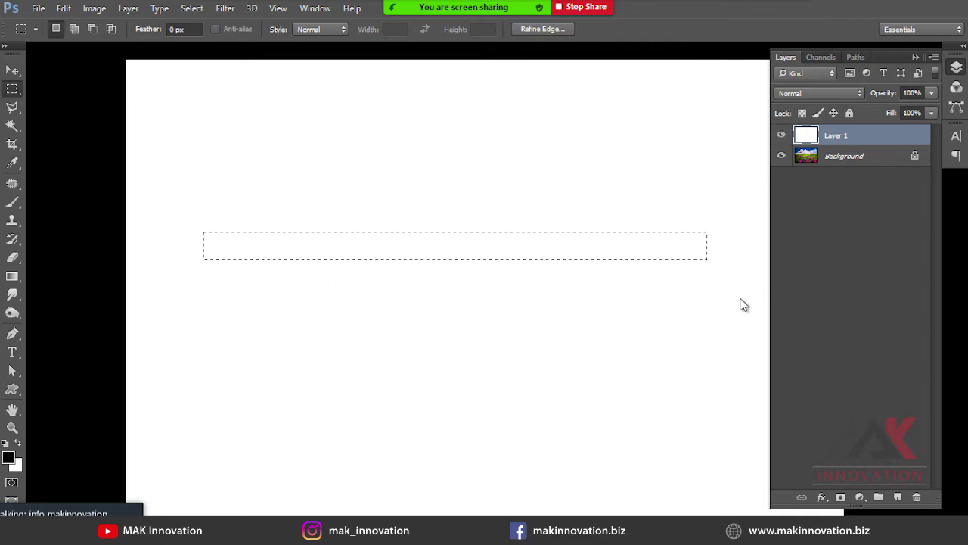
{"action": "left_click", "coordinate": [898, 498]}
{"action": "key", "text": "g"}
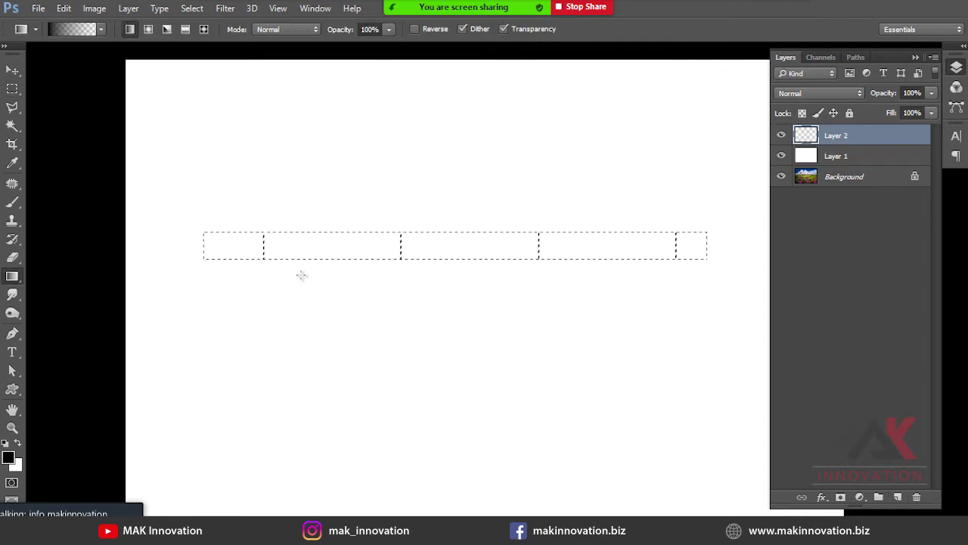
{"action": "left_click_drag", "start_coordinate": [201, 242], "coordinate": [707, 247]}
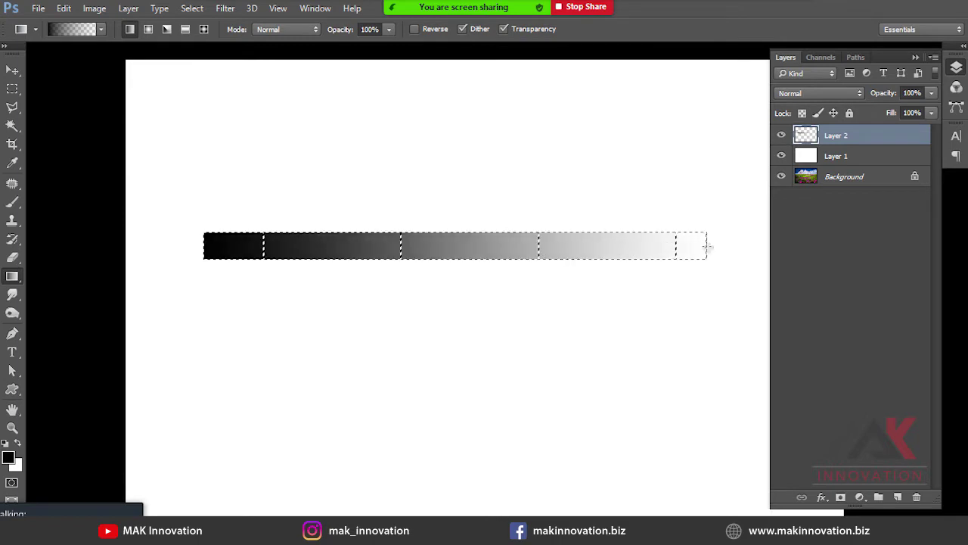
{"action": "key", "text": "v"}
{"action": "key", "text": "ctrl+d"}
Marquee the dark, middle and light portions of the gradient bar in turn, then clear the selection.
{"action": "key", "text": "ctrl+plus"}
{"action": "left_click_drag", "start_coordinate": [443, 274], "coordinate": [406, 294]}
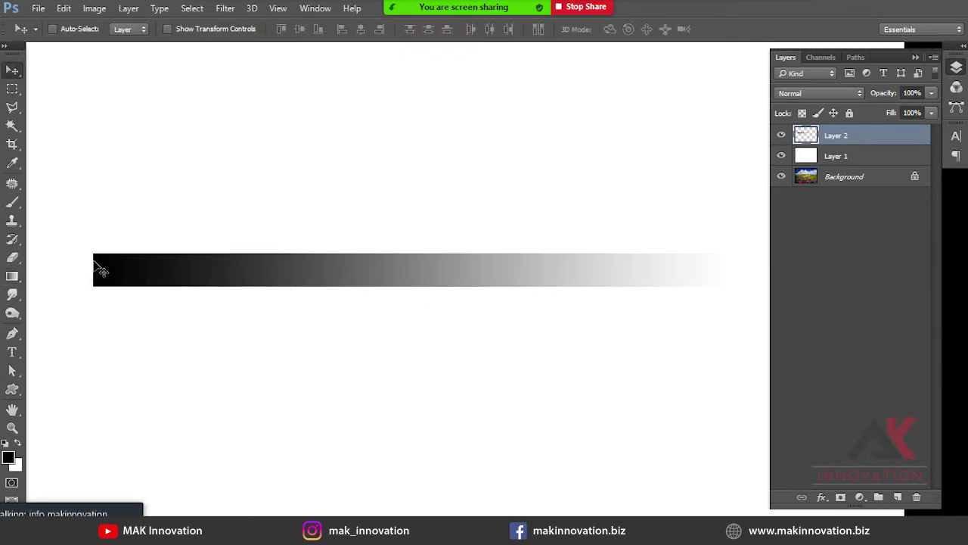
{"action": "left_click", "coordinate": [12, 88]}
{"action": "left_click_drag", "start_coordinate": [59, 161], "coordinate": [254, 344]}
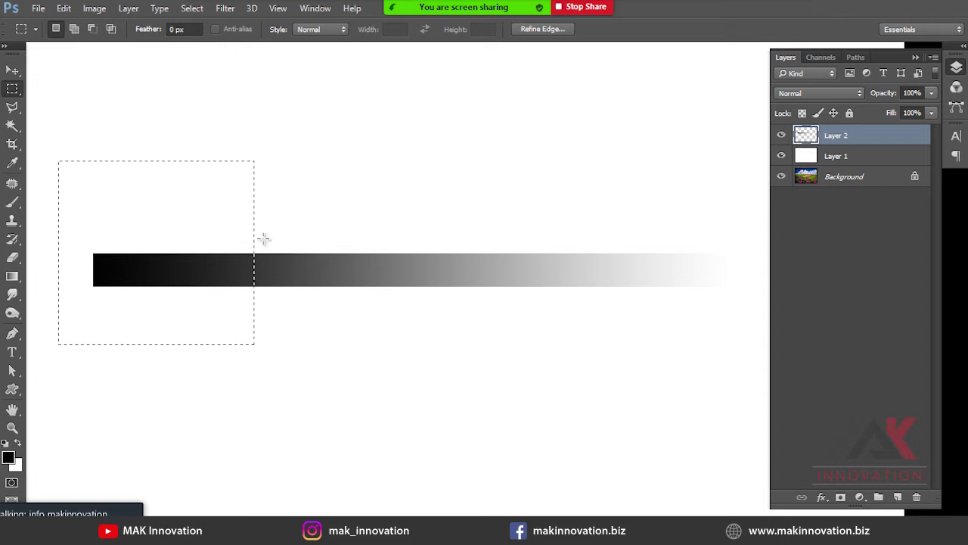
{"action": "left_click_drag", "start_coordinate": [212, 204], "coordinate": [412, 202]}
{"action": "key", "text": "h"}
{"action": "left_click_drag", "start_coordinate": [458, 239], "coordinate": [467, 277]}
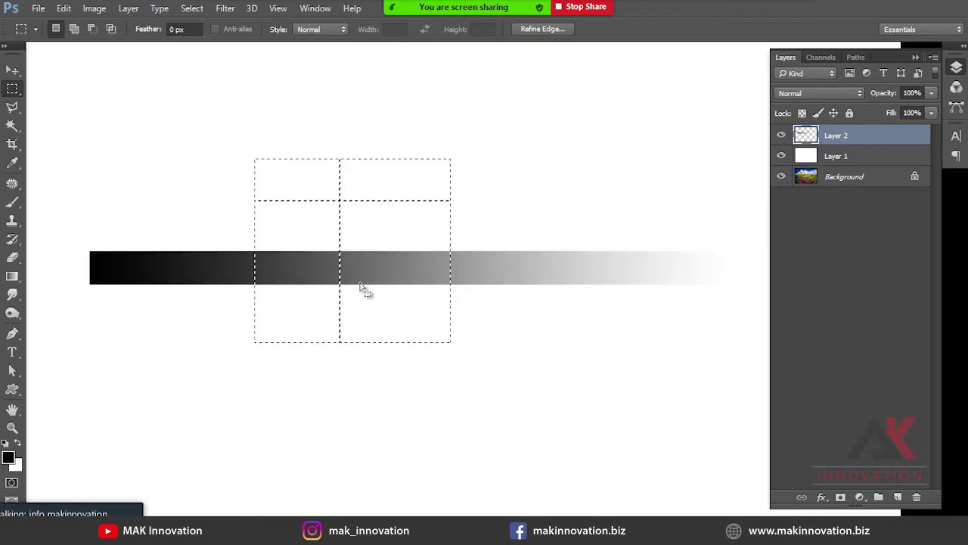
{"action": "left_click_drag", "start_coordinate": [450, 157], "coordinate": [655, 323]}
{"action": "key", "text": "ctrl+d"}
{"action": "key", "text": "v"}
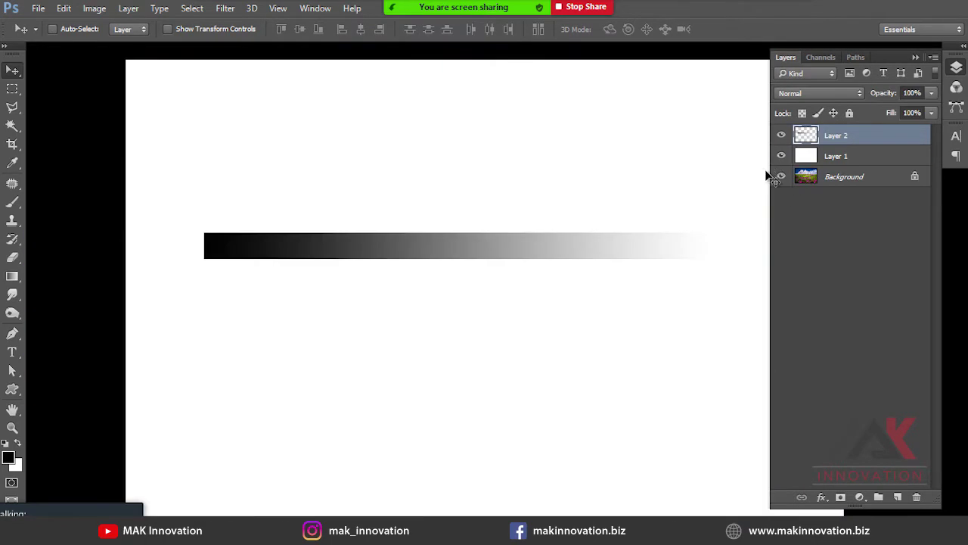
Undo the gradient bar and its layer, and revert the document to its saved state.
{"action": "key", "text": "ctrl+alt+z"}
{"action": "key", "text": "ctrl+alt+z"}
{"action": "key", "text": "ctrl+alt+z"}
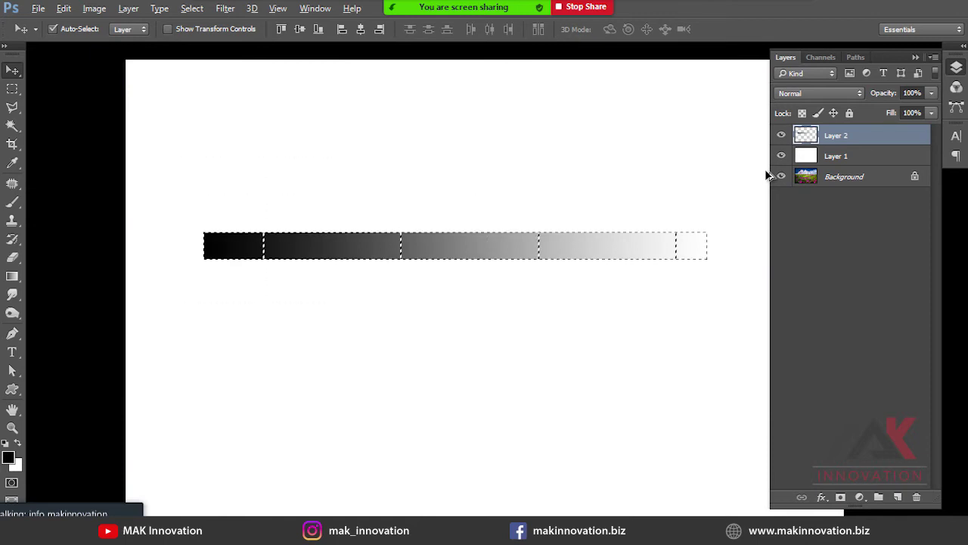
{"action": "key", "text": "ctrl+d"}
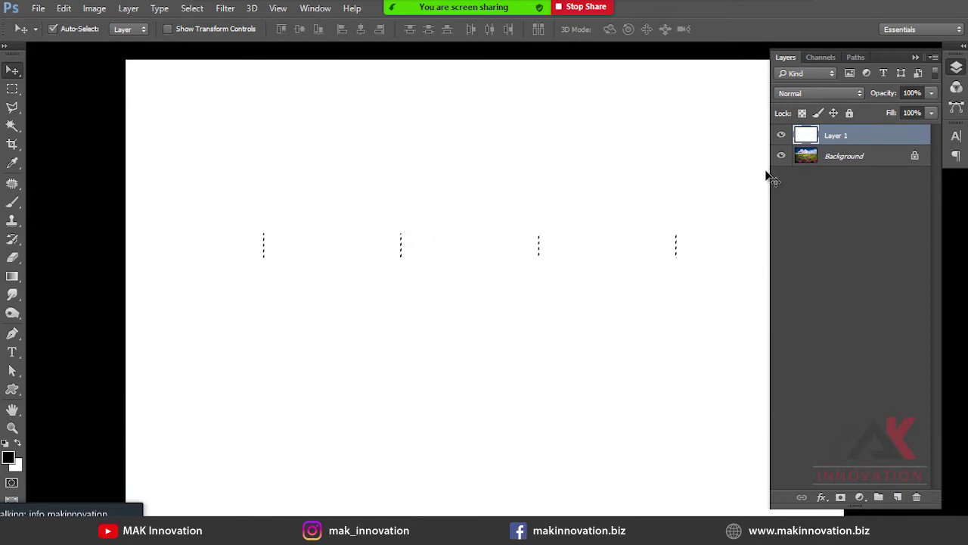
{"action": "left_click", "coordinate": [38, 8]}
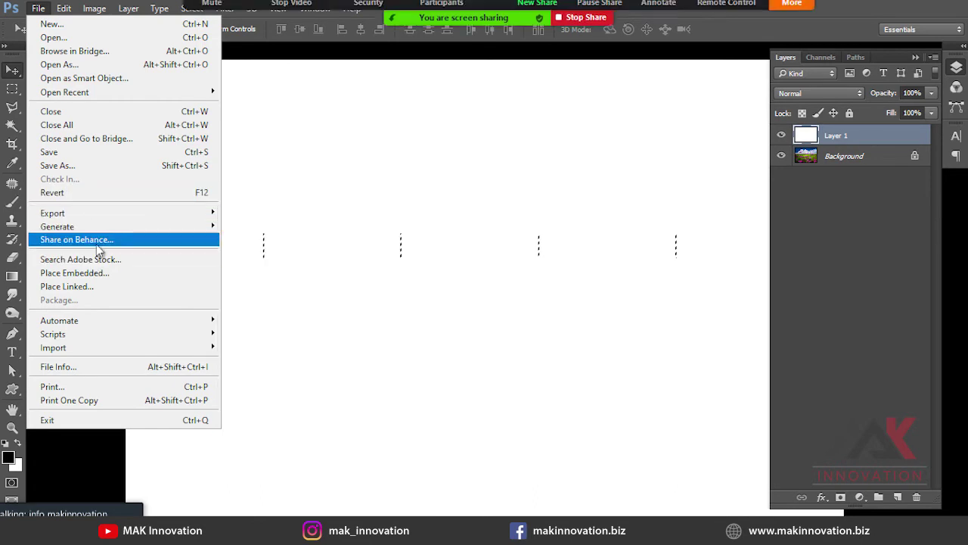
{"action": "left_click", "coordinate": [102, 194]}
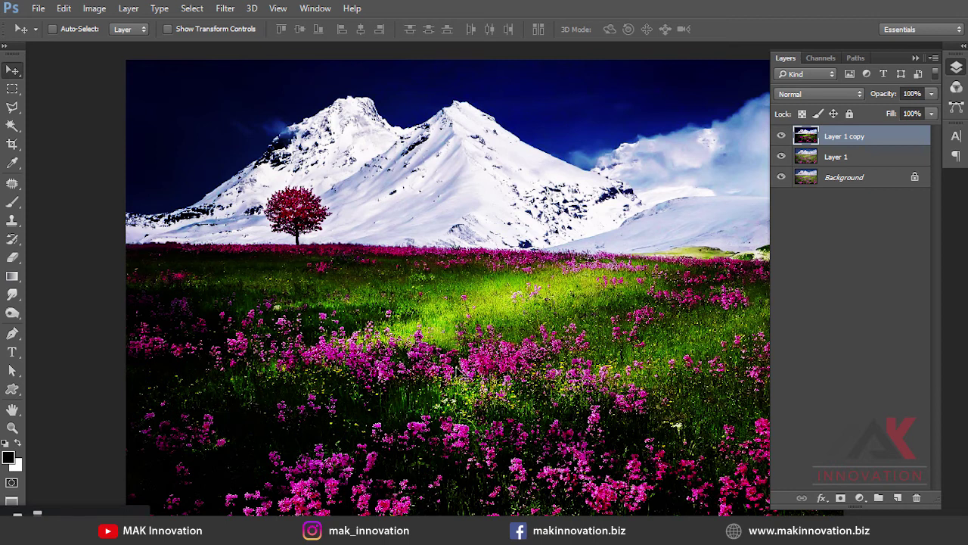
Toggle the visibility of Layer 1 copy, and revert the document to its saved single-layer state.
{"action": "left_click", "coordinate": [778, 137]}
{"action": "left_click", "coordinate": [778, 137]}
{"action": "left_click", "coordinate": [38, 8]}
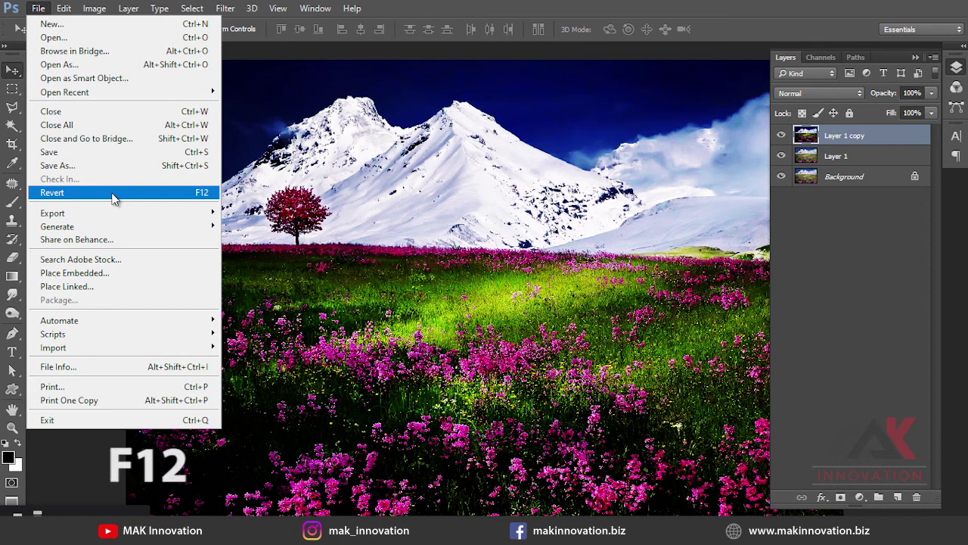
{"action": "left_click", "coordinate": [113, 199]}
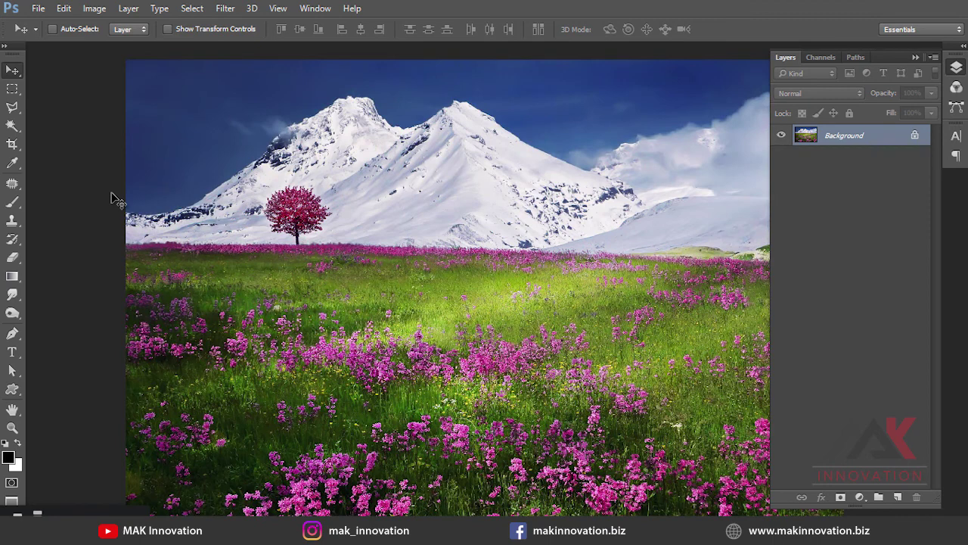